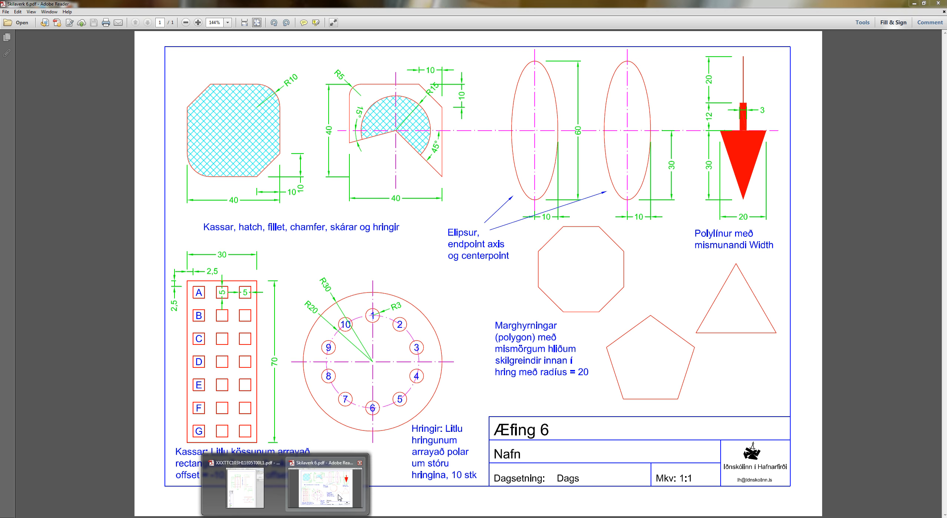
Move the Skilaverk 6.pdf window out of the way and draw a 40 by 40 rectangle in AutoCAD from corner point 20,130
{"action": "left_click_drag", "start_coordinate": [297, 4], "coordinate": [248, 0]}
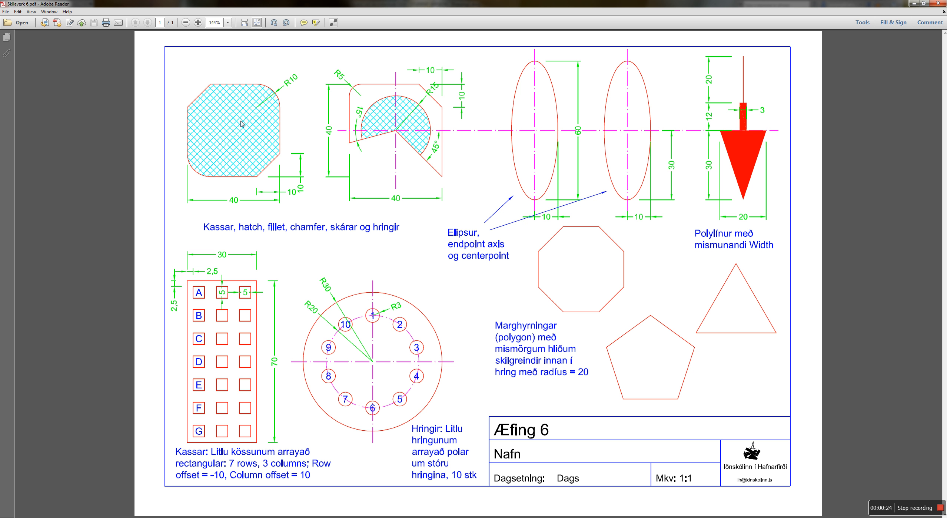
{"action": "left_click_drag", "start_coordinate": [273, 4], "coordinate": [946, 174]}
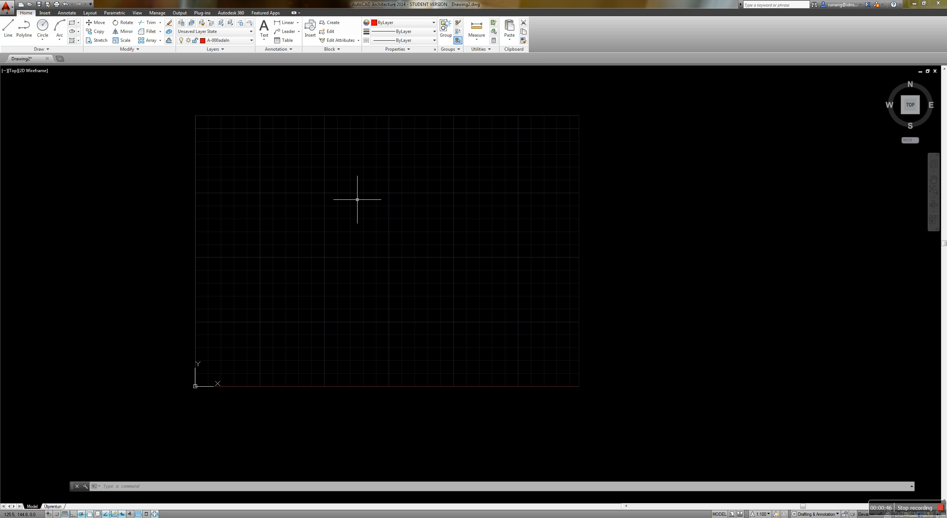
{"action": "type", "text": "REC"}
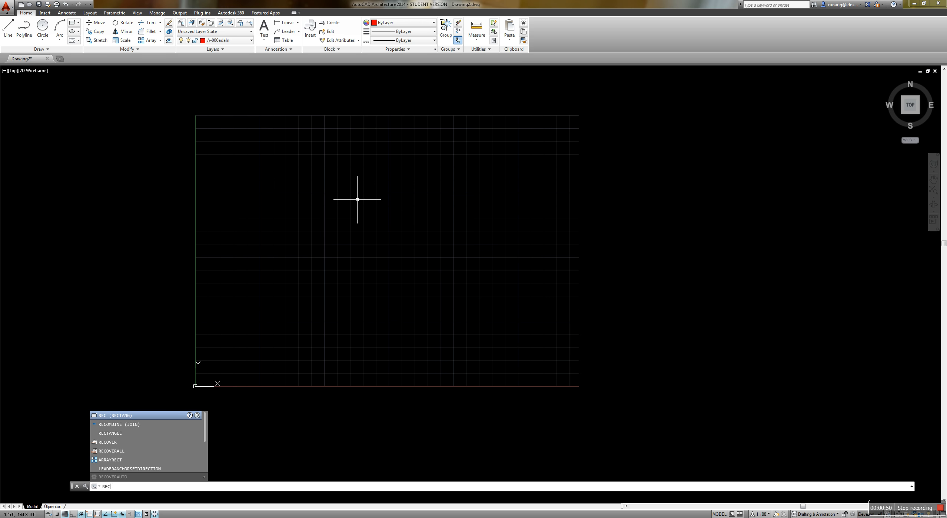
{"action": "key", "text": "Return"}
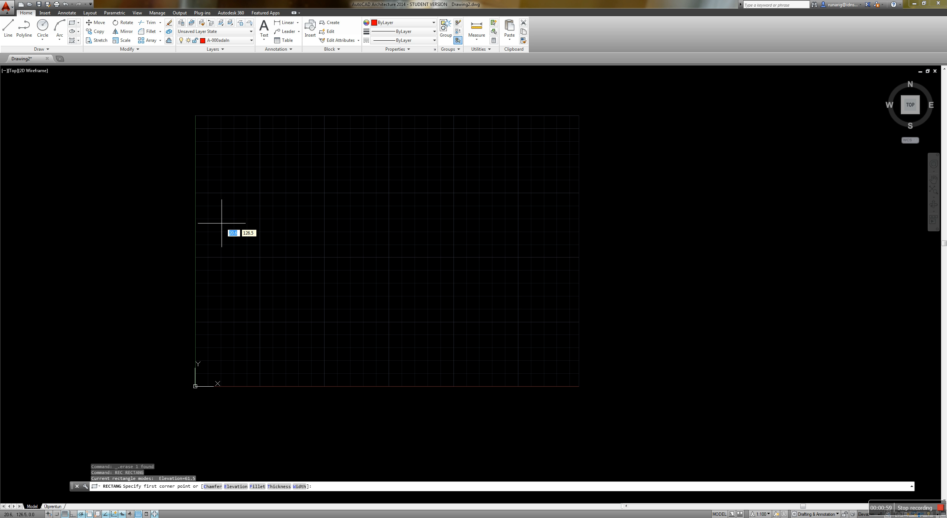
{"action": "type", "text": "20"}
{"action": "key", "text": "Tab"}
{"action": "type", "text": "130"}
{"action": "key", "text": "Return"}
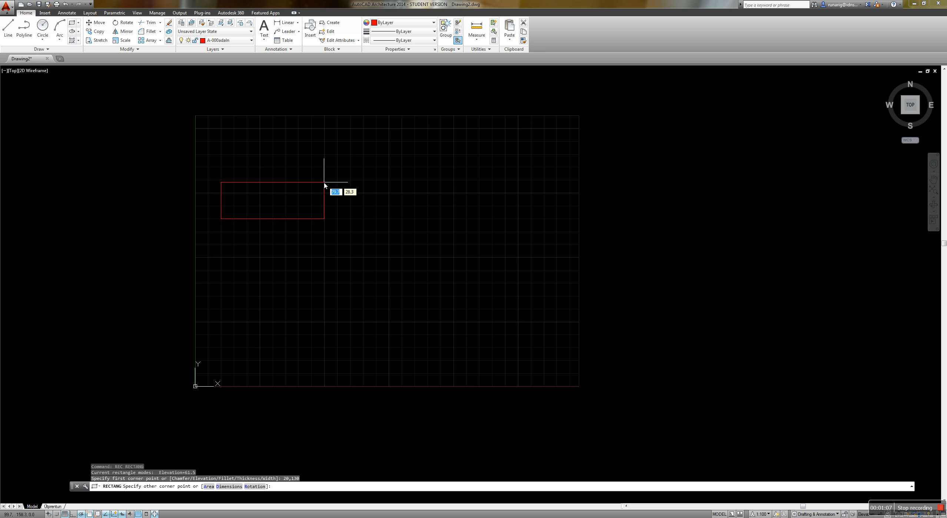
{"action": "type", "text": "@40,40"}
{"action": "key", "text": "Return"}
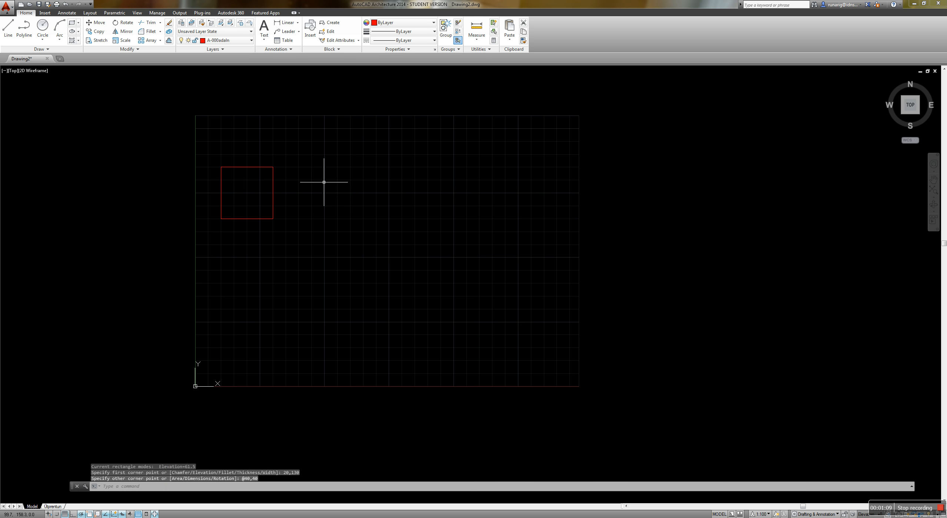
{"action": "scroll", "coordinate": [243, 176], "scroll_direction": "up", "scroll_amount": 2}
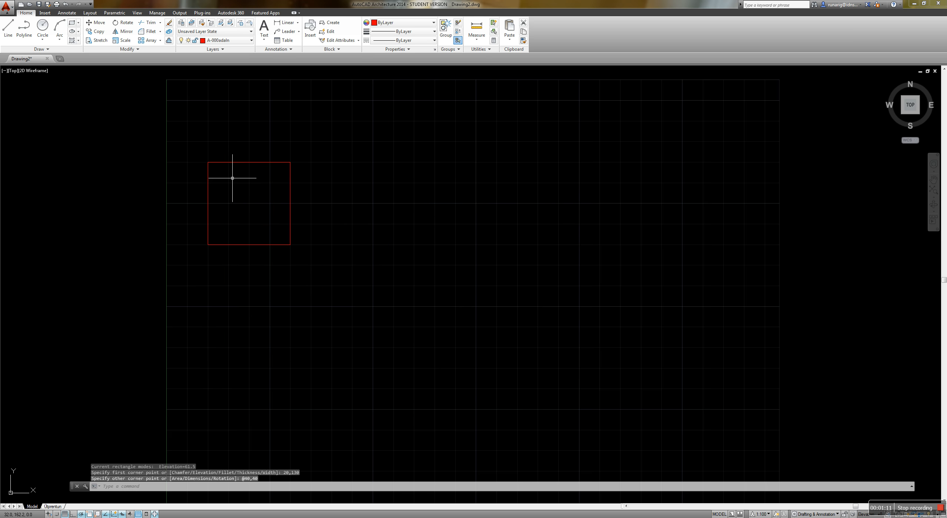
{"action": "left_click", "coordinate": [485, 27]}
{"action": "left_click", "coordinate": [208, 245]}
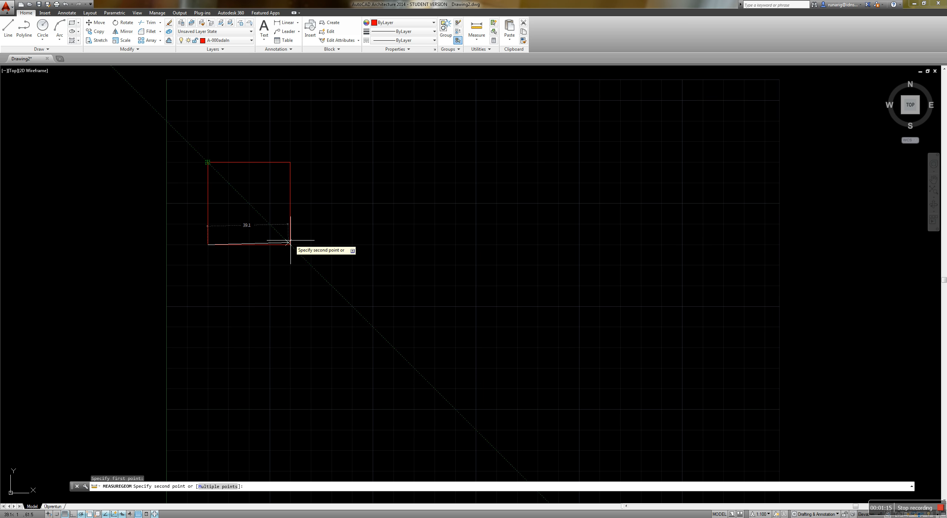
{"action": "key", "text": "Escape"}
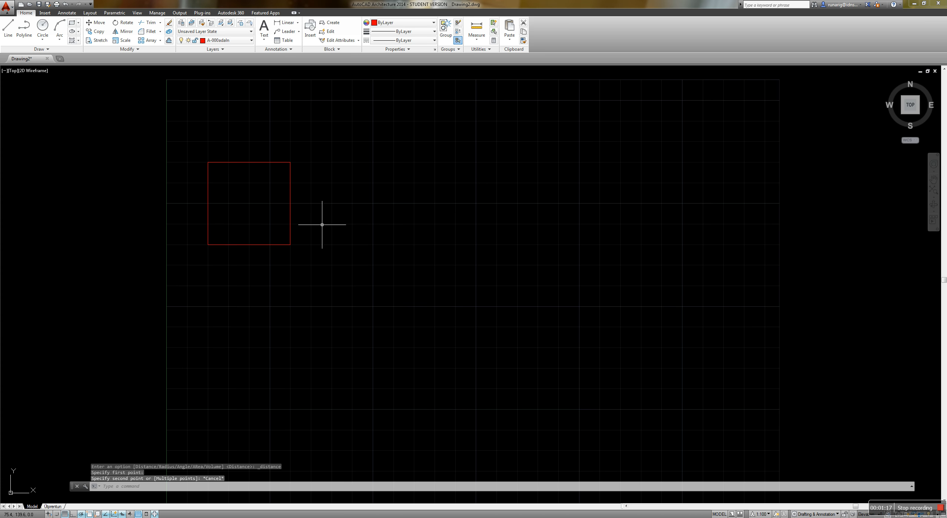
Check Skilaverk 6.pdf in Adobe Reader, and in AutoCAD fillet the square's upper-right corner with radius 10
{"action": "key", "text": "alt+Tab"}
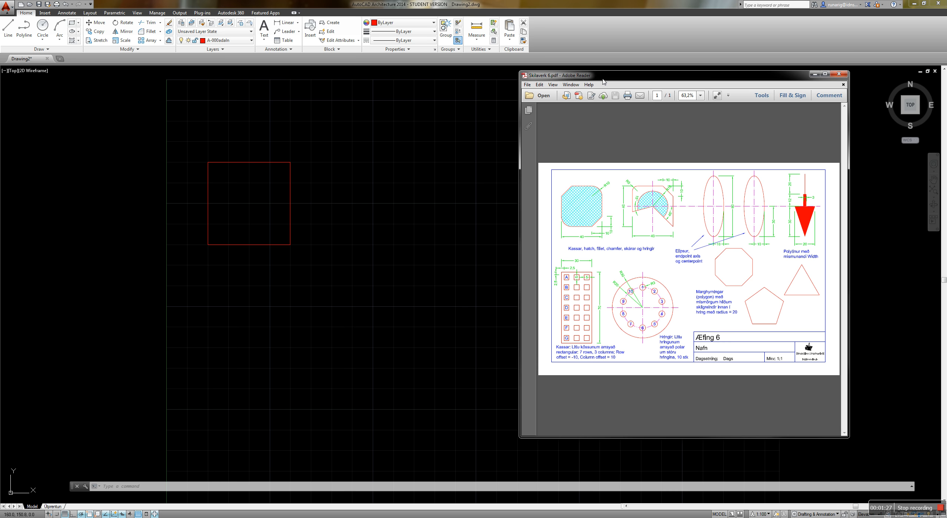
{"action": "left_click_drag", "start_coordinate": [603, 76], "coordinate": [946, 91]}
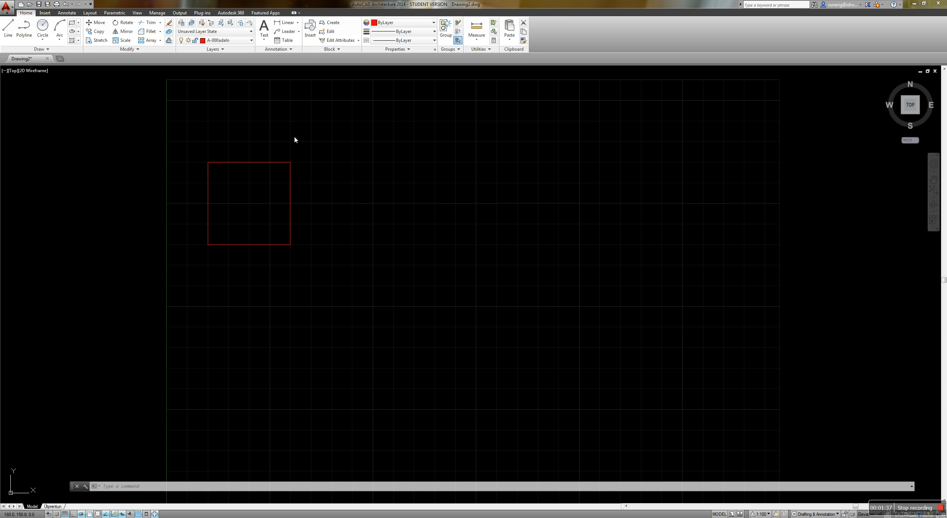
{"action": "type", "text": "F"}
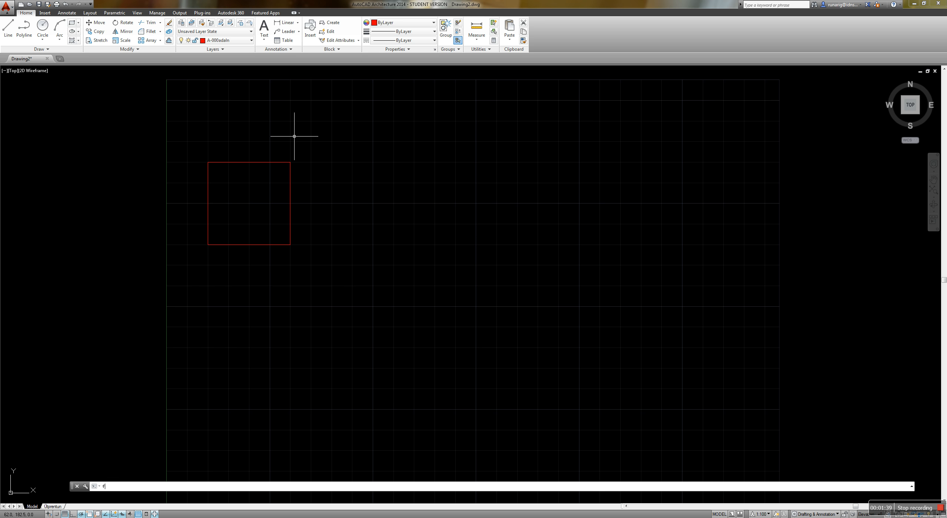
{"action": "key", "text": "Return"}
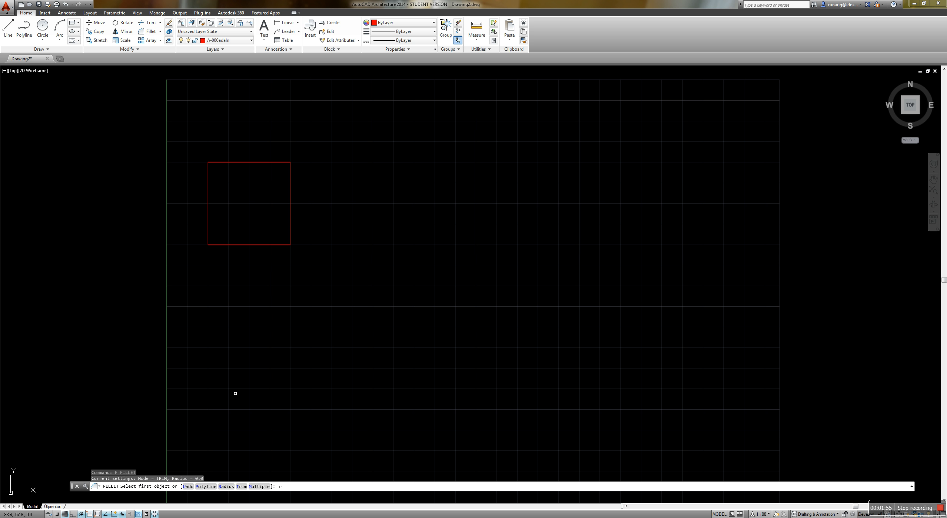
{"action": "key", "text": "Return"}
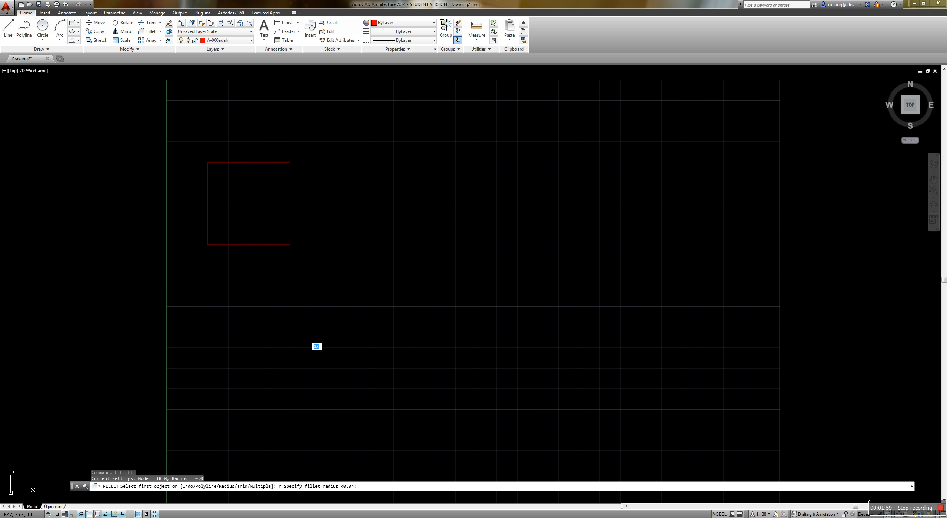
{"action": "type", "text": "10"}
{"action": "key", "text": "Return"}
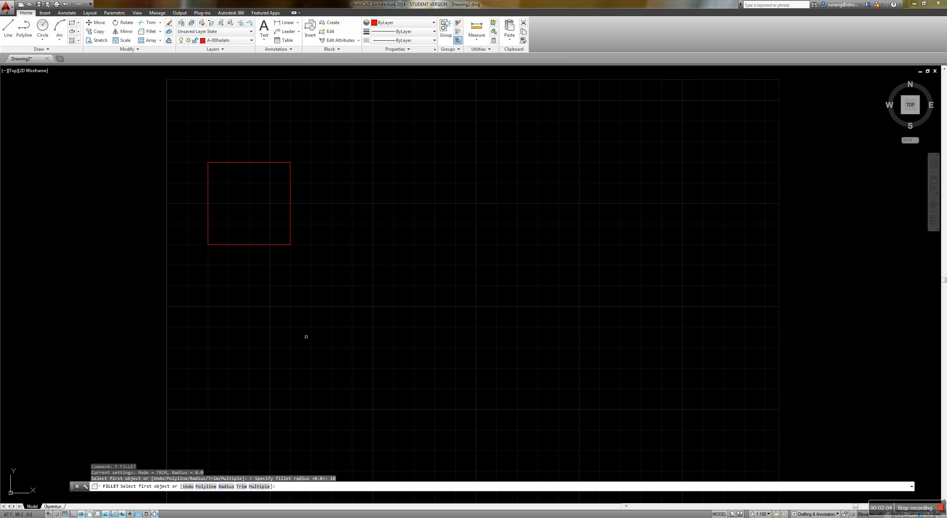
{"action": "left_click", "coordinate": [263, 162]}
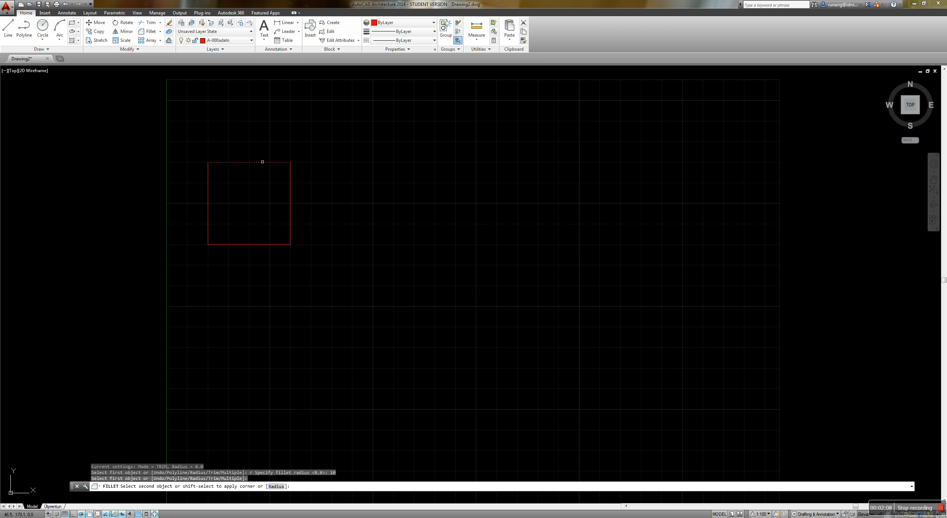
{"action": "left_click", "coordinate": [290, 184]}
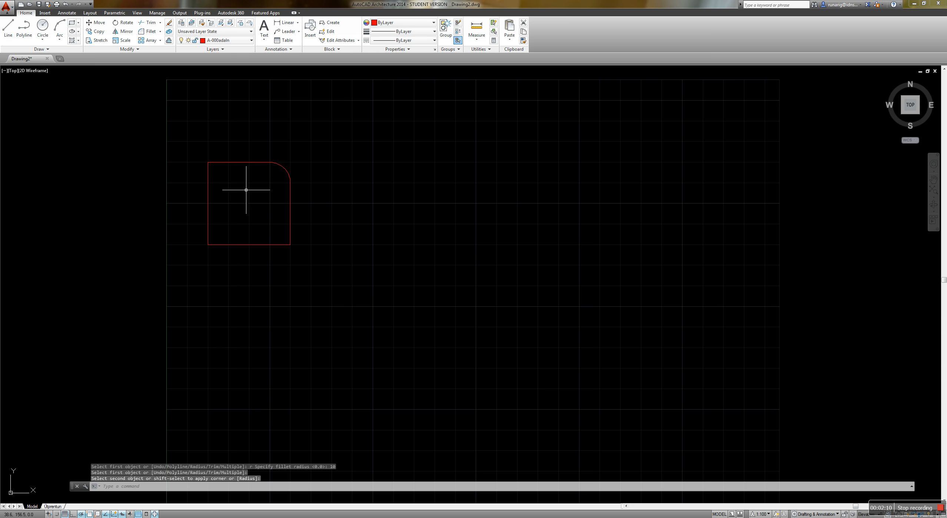
Fillet the square's lower-left corner with the same radius
{"action": "key", "text": "Return"}
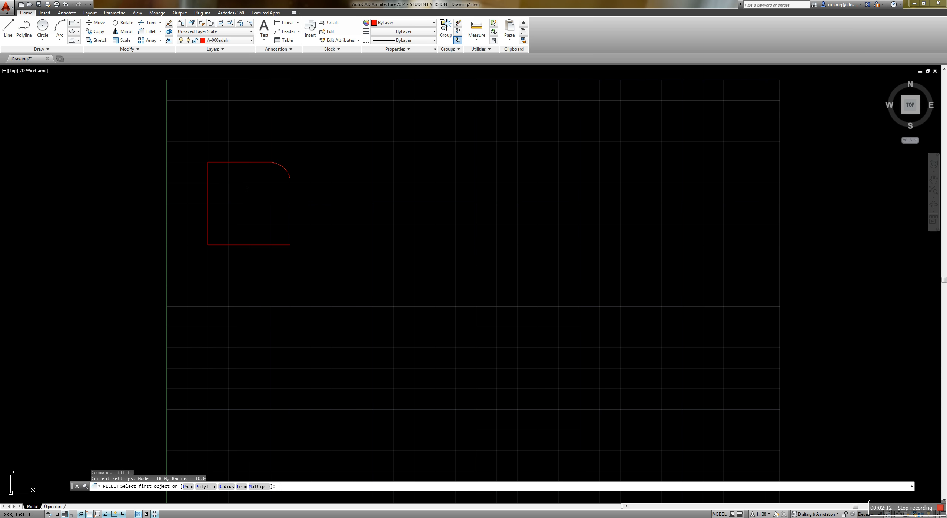
{"action": "left_click", "coordinate": [209, 224]}
{"action": "left_click", "coordinate": [224, 245]}
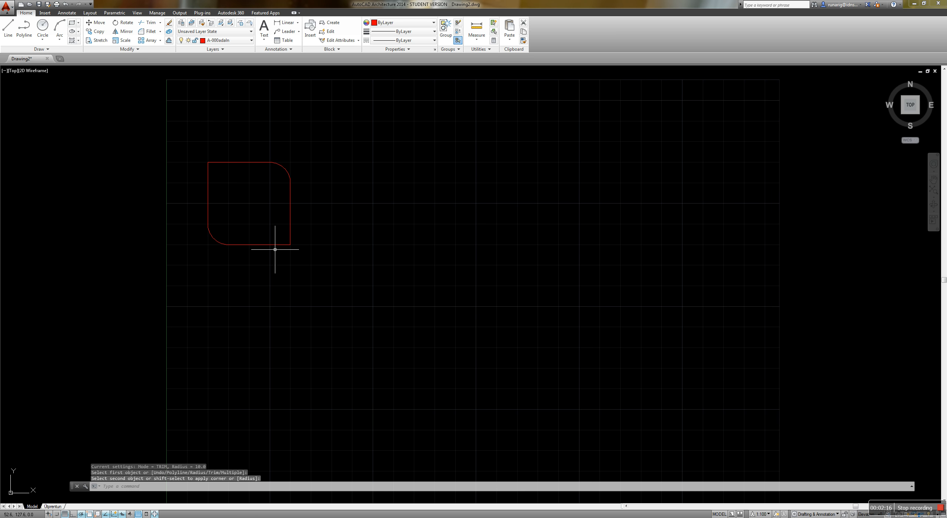
Check Skilaverk 6.pdf in Adobe Reader, and in AutoCAD chamfer the square's upper-left corner with both distances 10
{"action": "key", "text": "alt+Tab"}
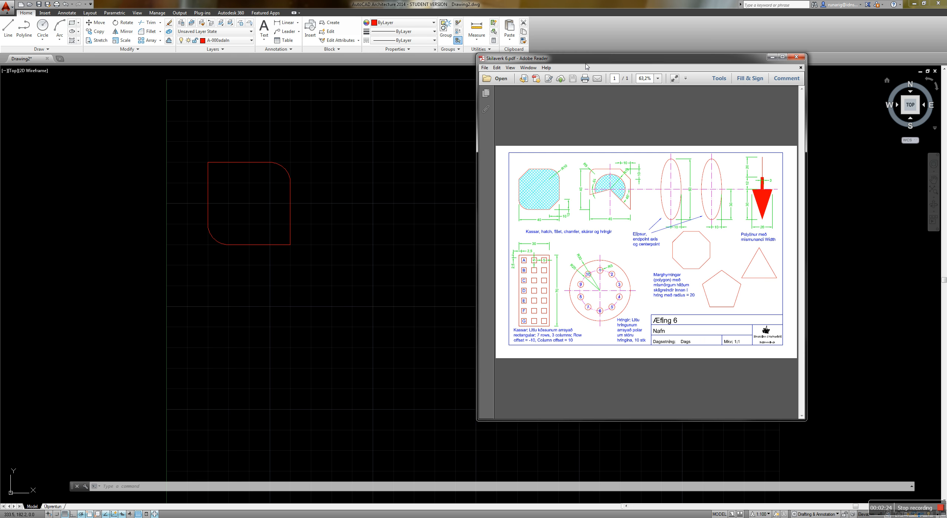
{"action": "left_click_drag", "start_coordinate": [585, 60], "coordinate": [946, 107]}
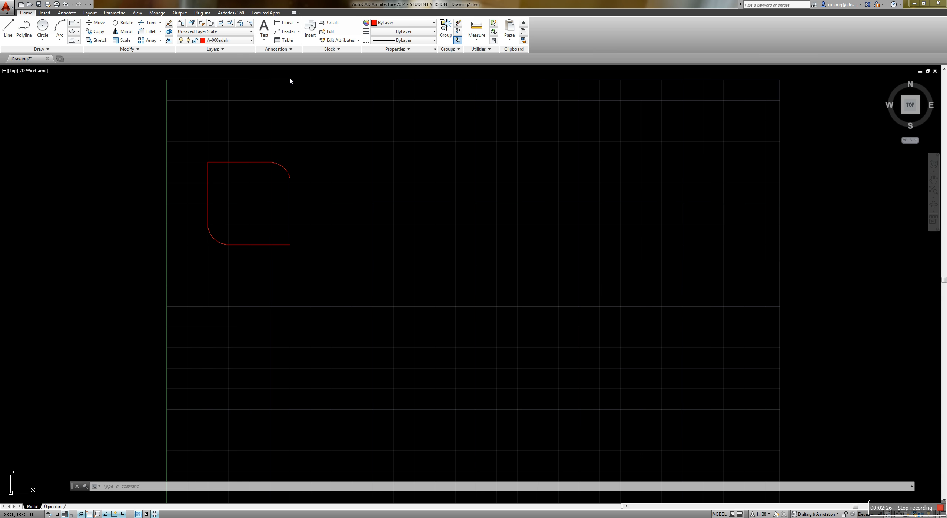
{"action": "left_click", "coordinate": [160, 33]}
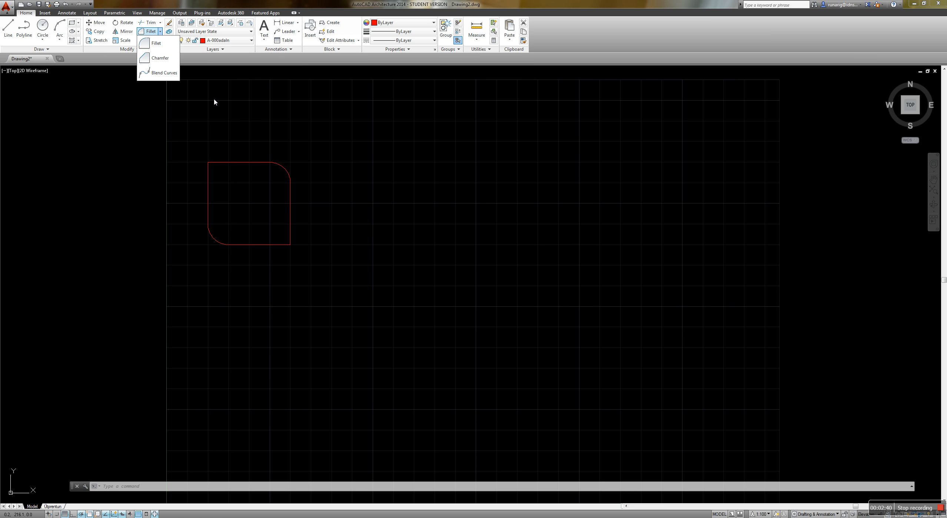
{"action": "left_click", "coordinate": [162, 59]}
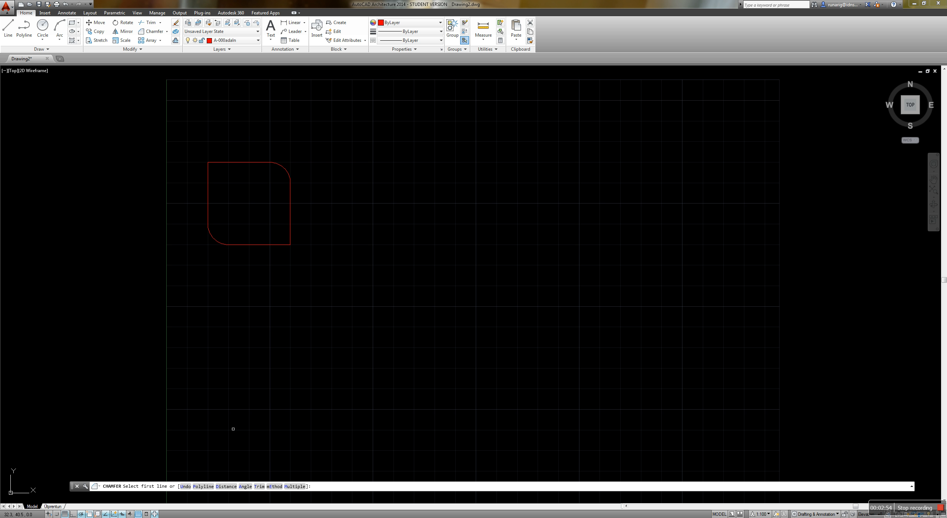
{"action": "key", "text": "Return"}
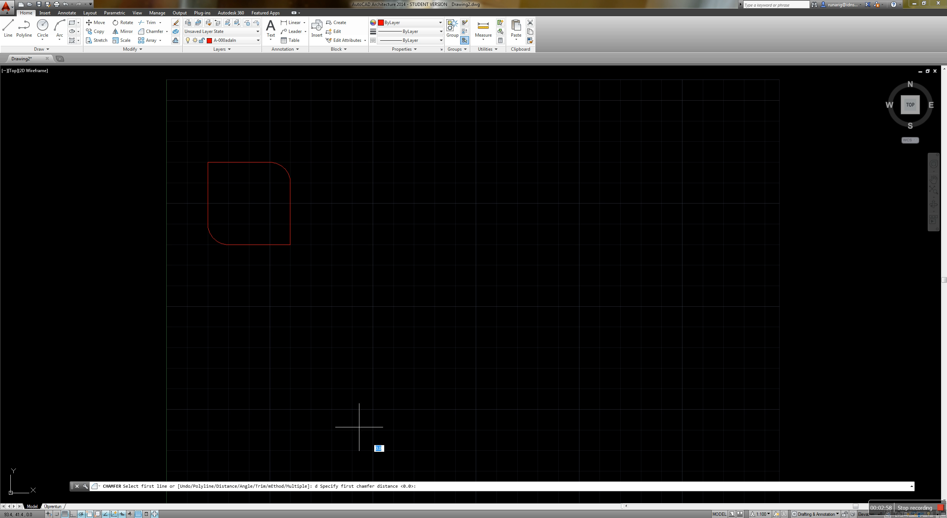
{"action": "type", "text": "10"}
{"action": "key", "text": "Return"}
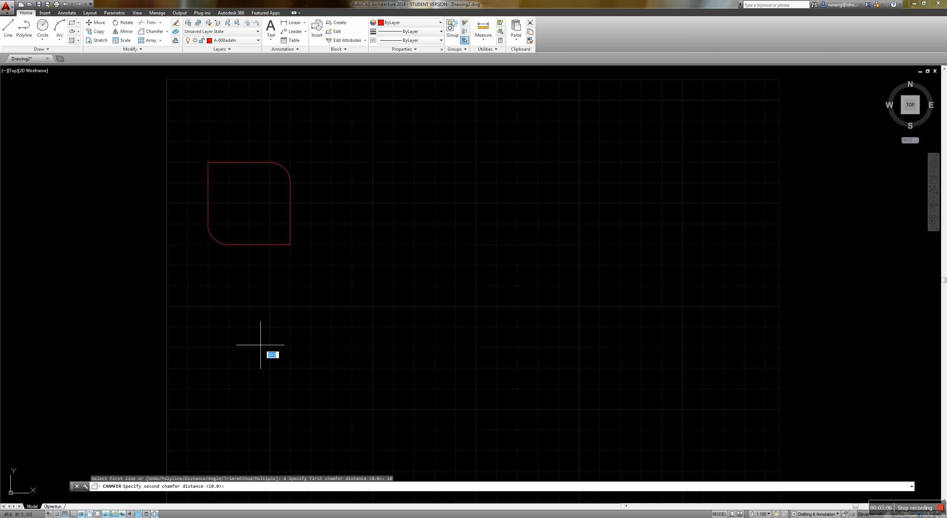
{"action": "type", "text": "10"}
{"action": "key", "text": "Return"}
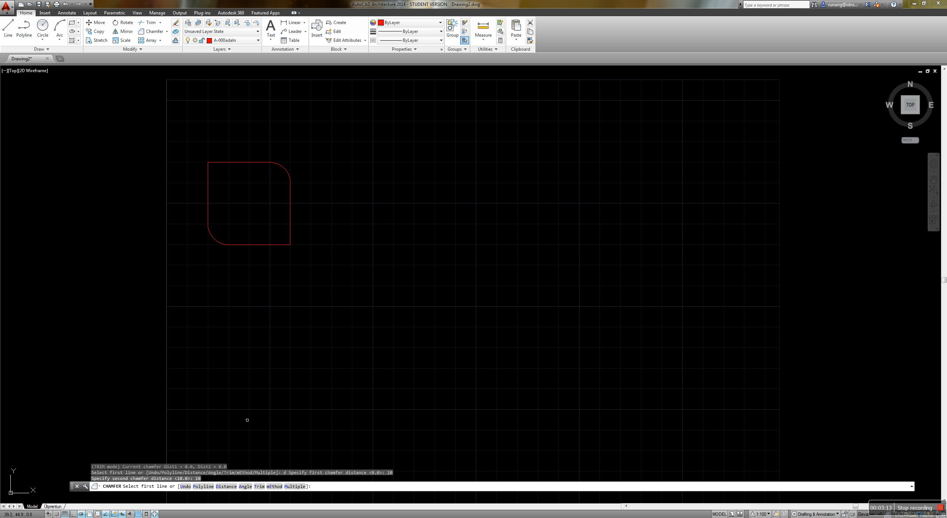
{"action": "left_click", "coordinate": [236, 162]}
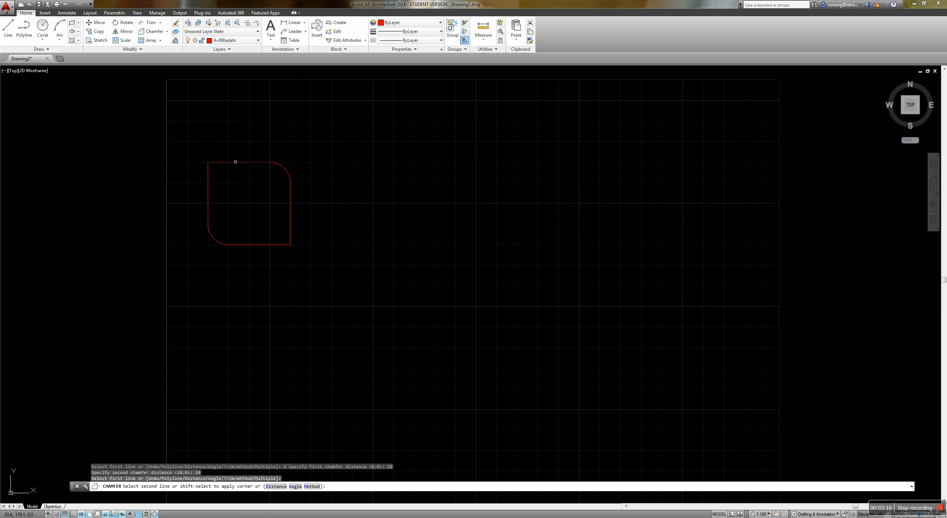
{"action": "left_click", "coordinate": [209, 187]}
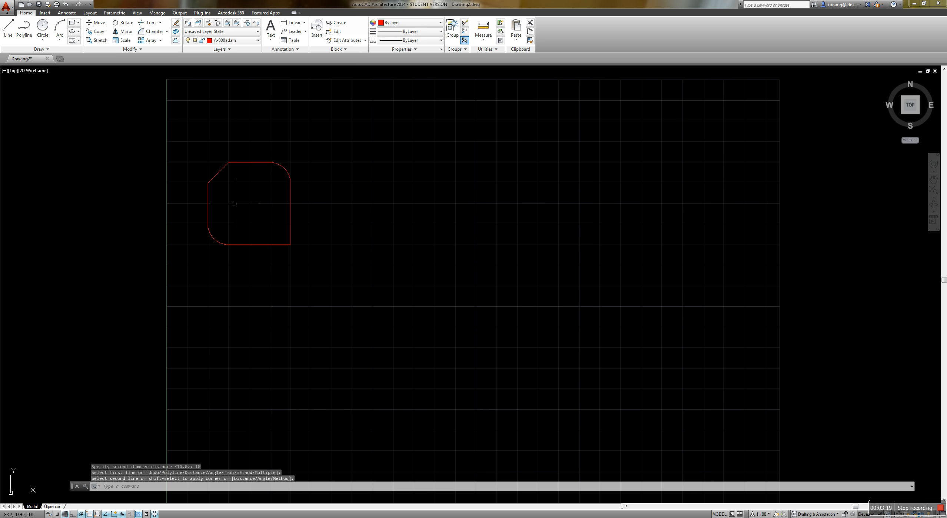
Chamfer the square's lower-right corner with the same distances
{"action": "key", "text": "Return"}
{"action": "left_click", "coordinate": [274, 244]}
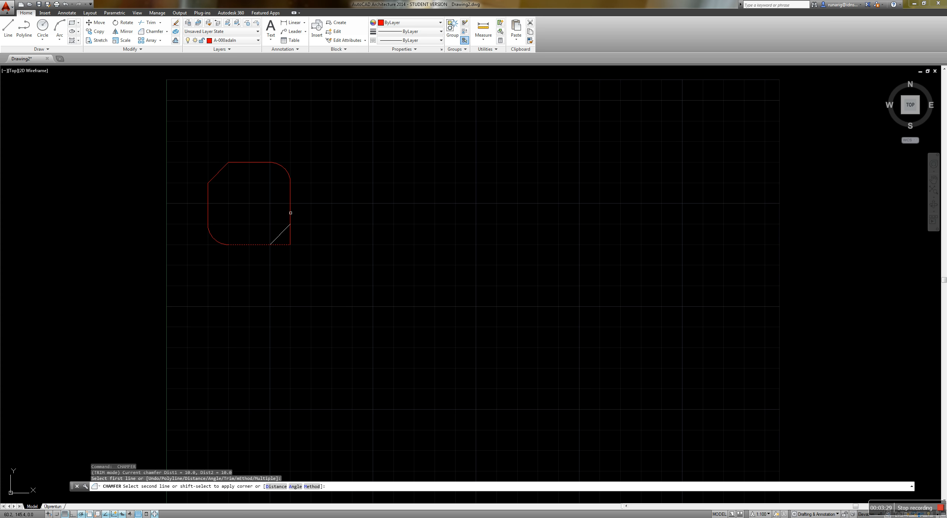
{"action": "left_click", "coordinate": [289, 214]}
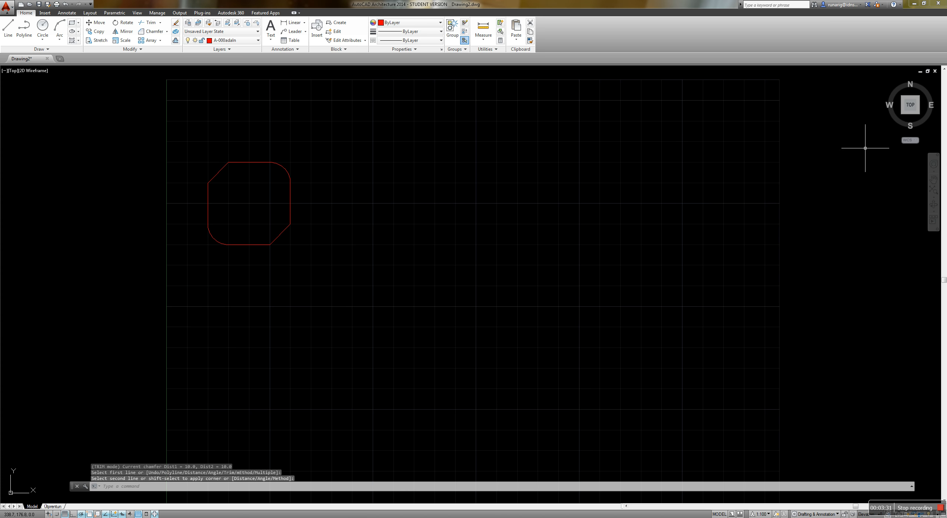
Bring Skilaverk 6.pdf beside the drawing, and in the browser open the Skil 02 folder of the TTC103 Moodle course
{"action": "left_click_drag", "start_coordinate": [742, 87], "coordinate": [621, 105]}
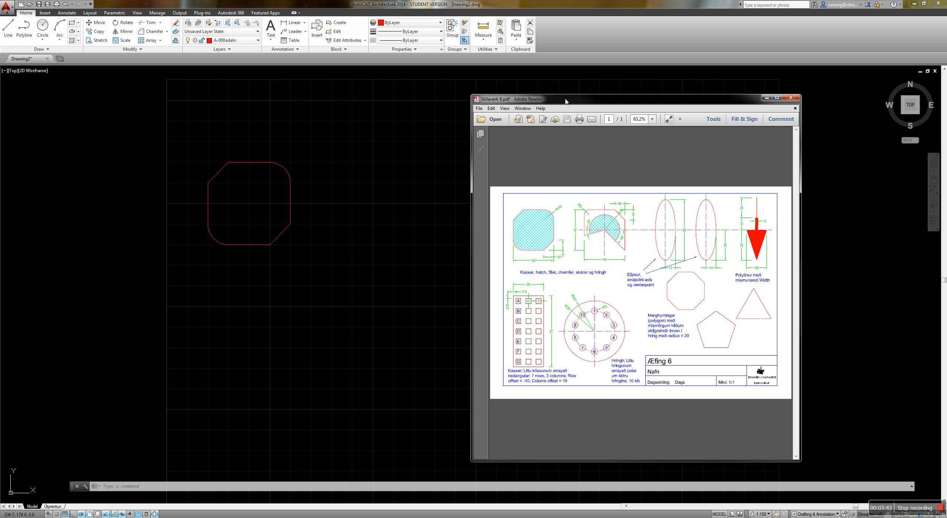
{"action": "mouse_move", "coordinate": [285, 517]}
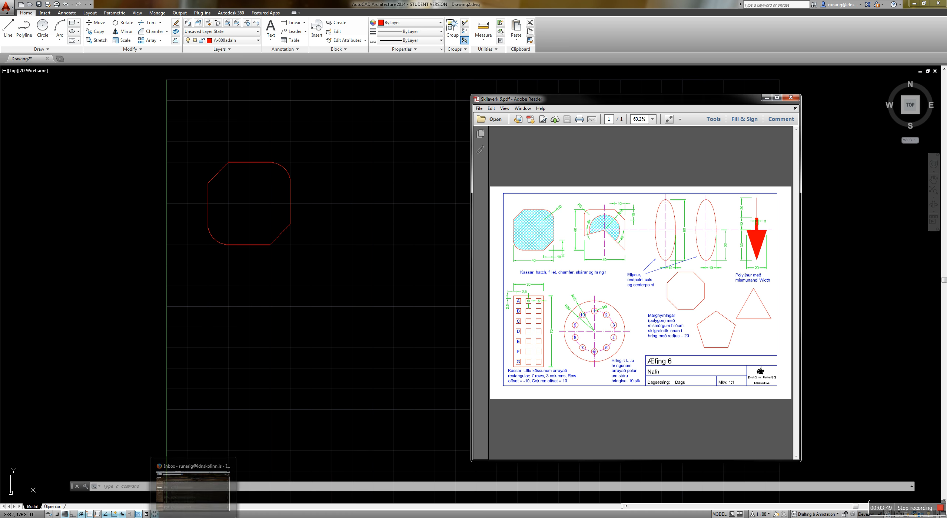
{"action": "left_click", "coordinate": [190, 517]}
{"action": "left_click", "coordinate": [196, 6]}
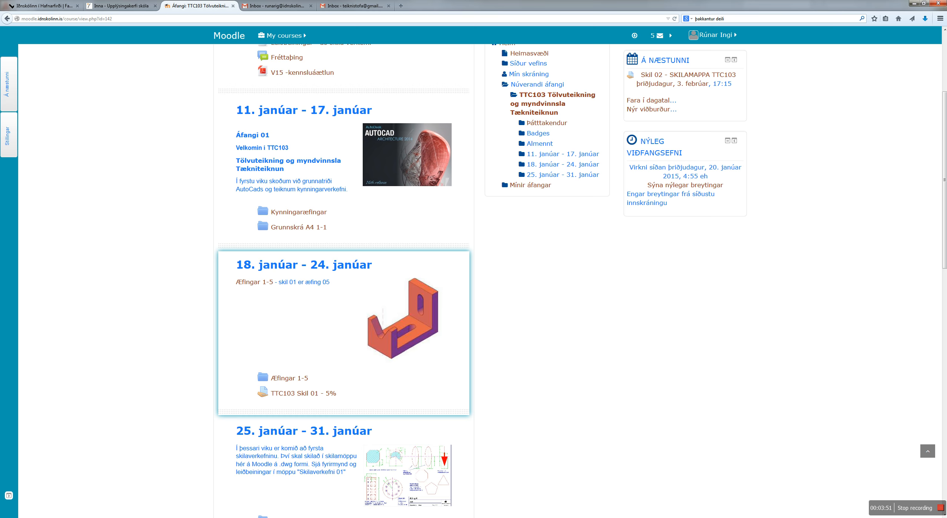
{"action": "scroll", "coordinate": [166, 149], "scroll_direction": "down", "scroll_amount": 9}
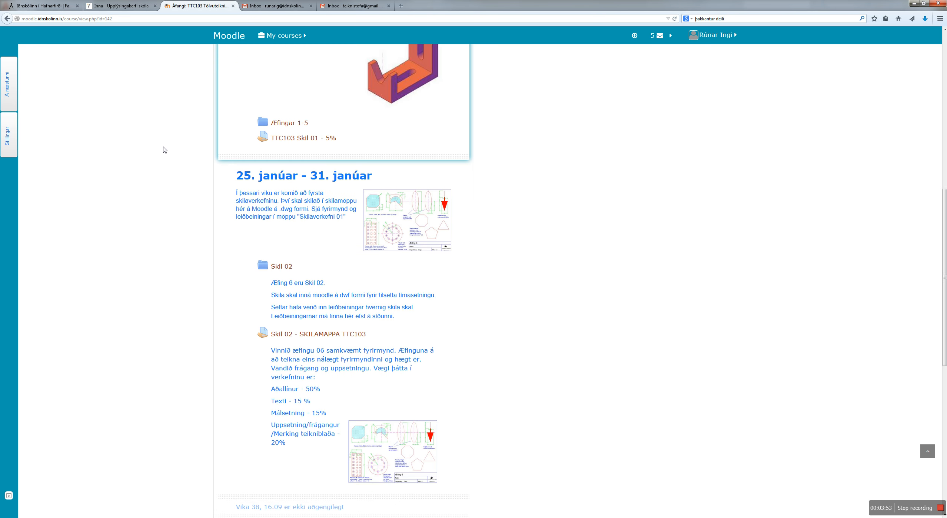
{"action": "left_click", "coordinate": [288, 165]}
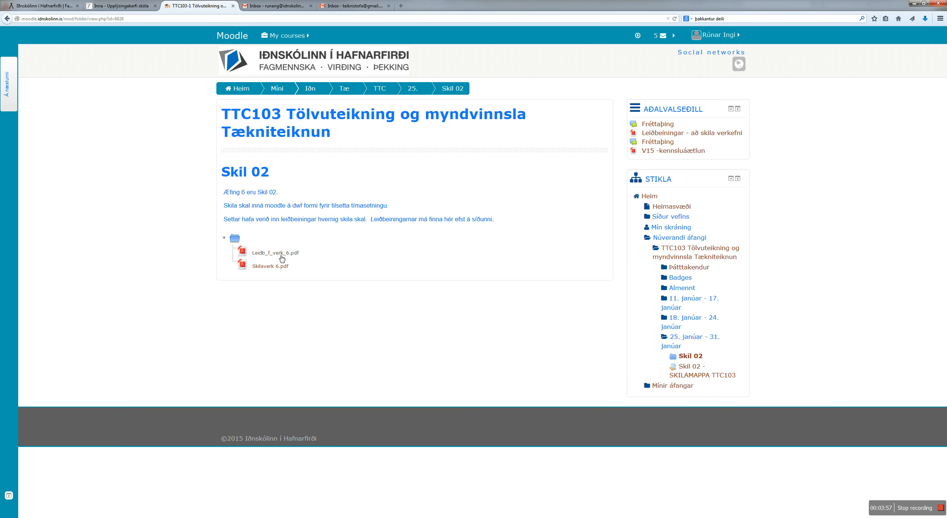
Open the guide Leidb_f_verk_6.pdf from the Skil 02 folder and read the hatch settings in section 1.4
{"action": "left_click", "coordinate": [279, 255]}
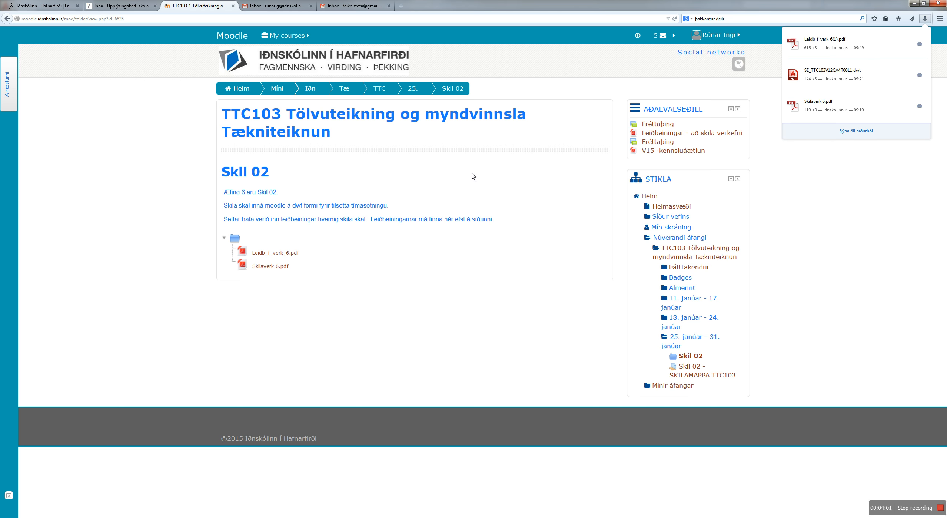
{"action": "left_click", "coordinate": [814, 43]}
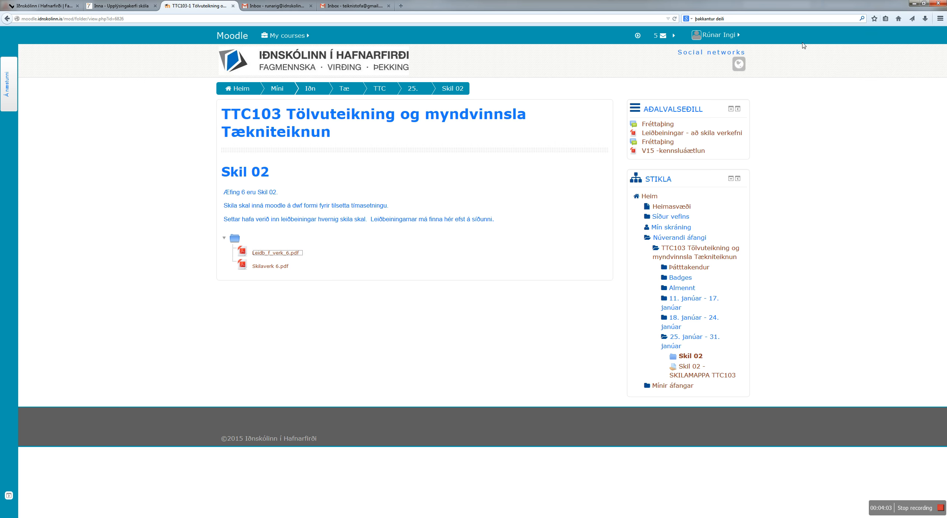
{"action": "left_click_drag", "start_coordinate": [669, 5], "coordinate": [267, 1]}
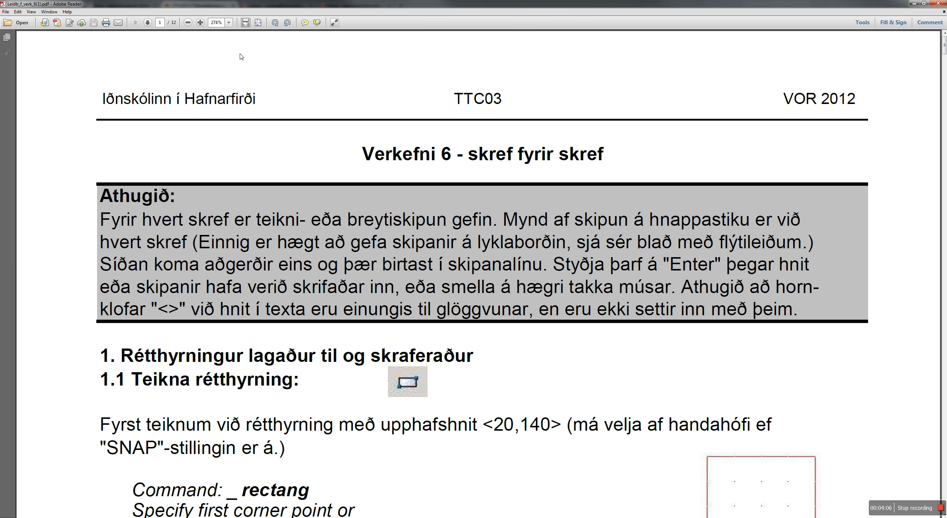
{"action": "left_click", "coordinate": [259, 22]}
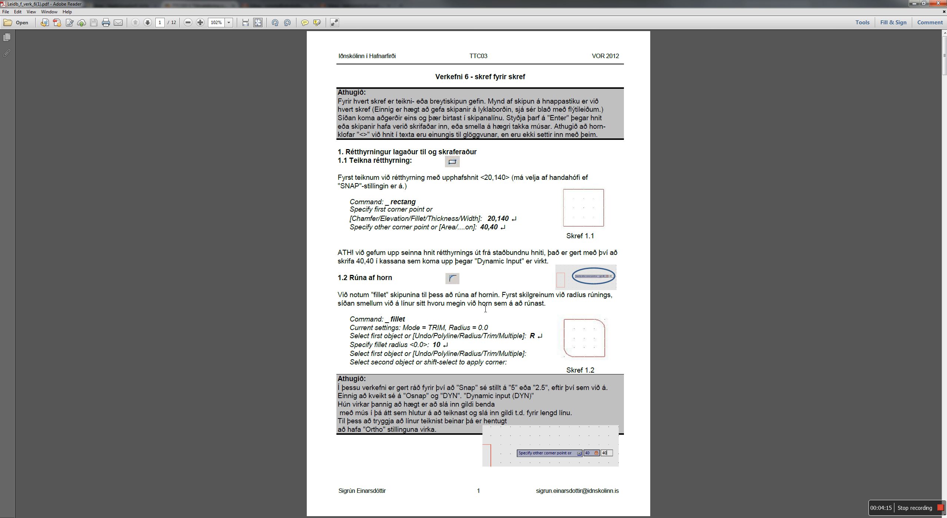
{"action": "scroll", "coordinate": [481, 308], "scroll_direction": "down", "scroll_amount": 2}
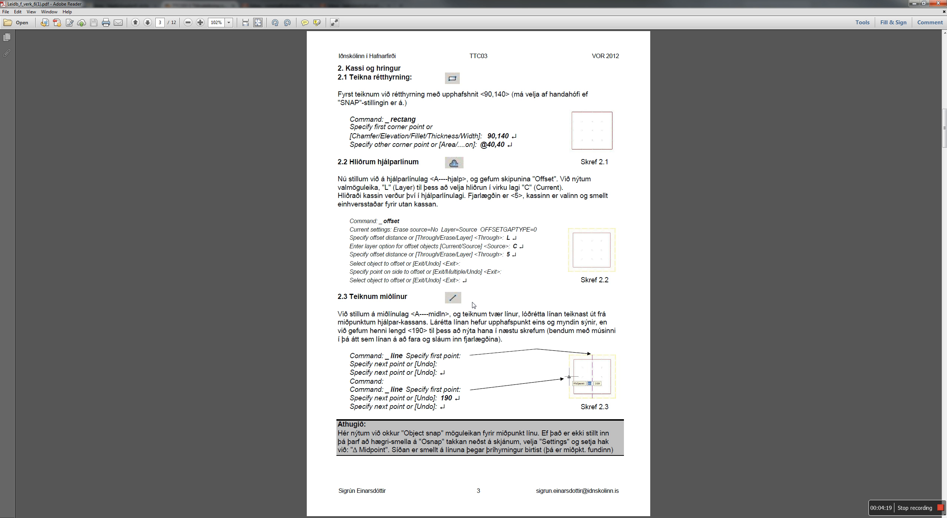
{"action": "scroll", "coordinate": [473, 305], "scroll_direction": "up", "scroll_amount": 1}
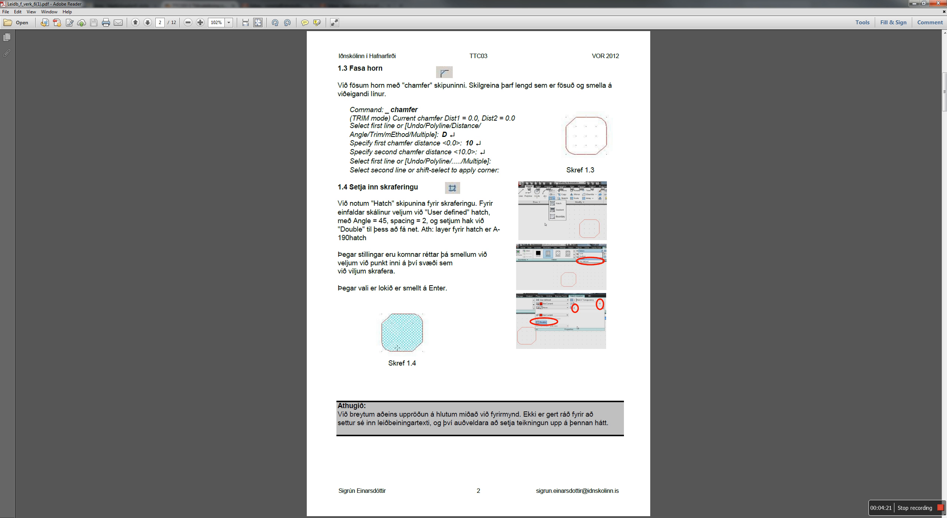
{"action": "left_click_drag", "start_coordinate": [350, 198], "coordinate": [465, 237]}
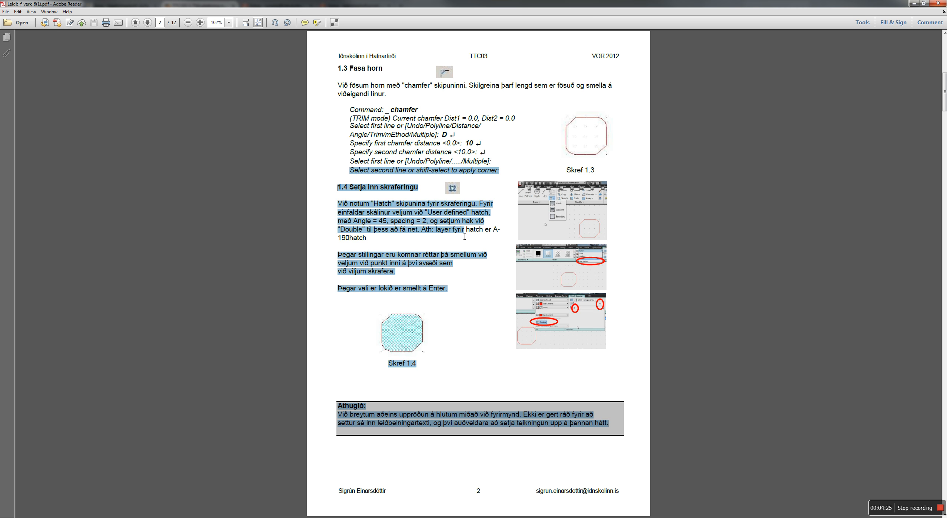
{"action": "left_click", "coordinate": [461, 306]}
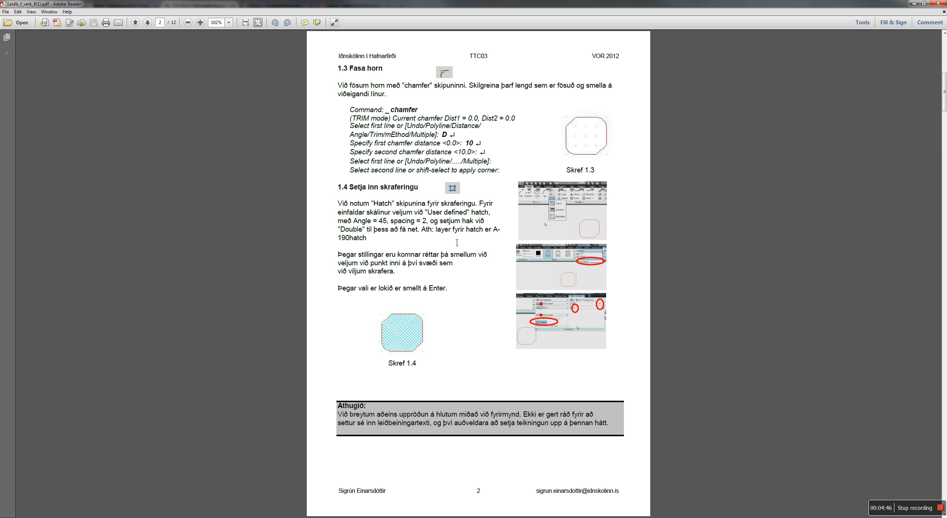
{"action": "left_click_drag", "start_coordinate": [215, 4], "coordinate": [946, 3]}
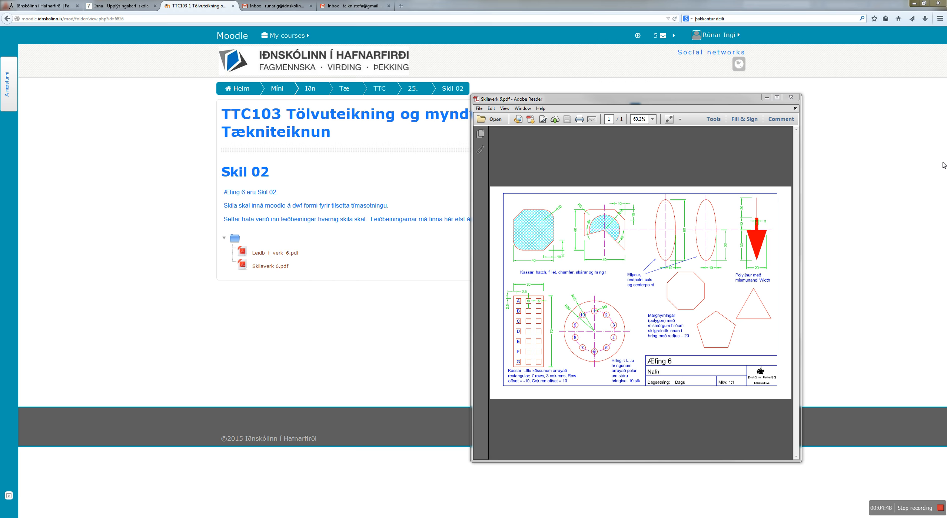
In AutoCAD, hatch the inside of the filleted and chamfered square with the USER pattern
{"action": "key", "text": "alt+Tab"}
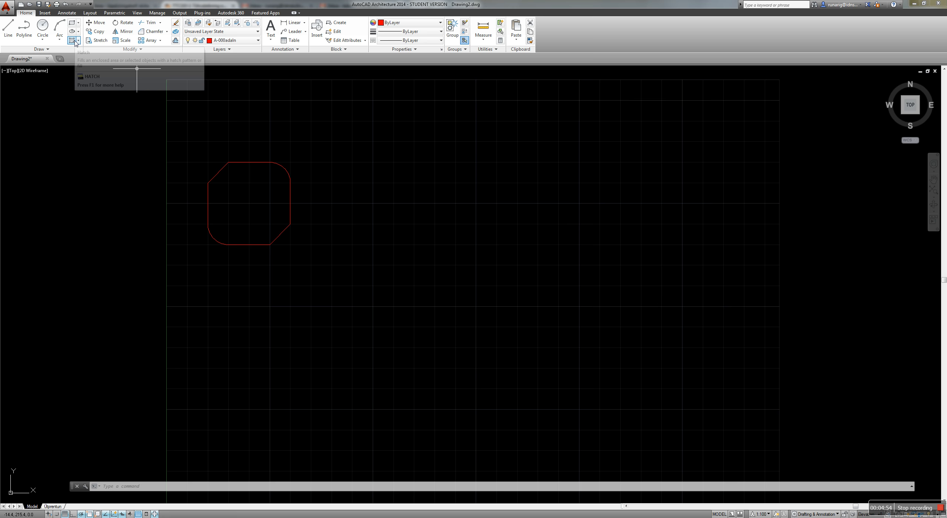
{"action": "type", "text": "H"}
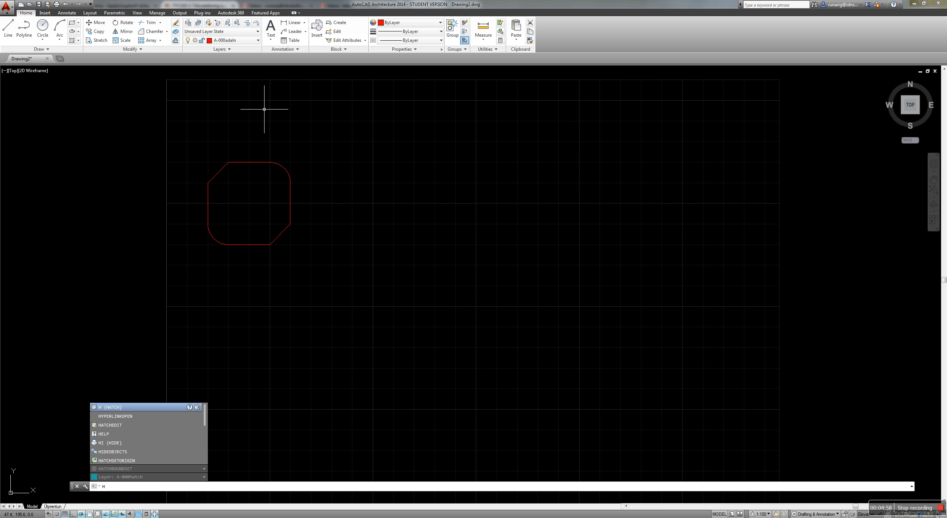
{"action": "key", "text": "Return"}
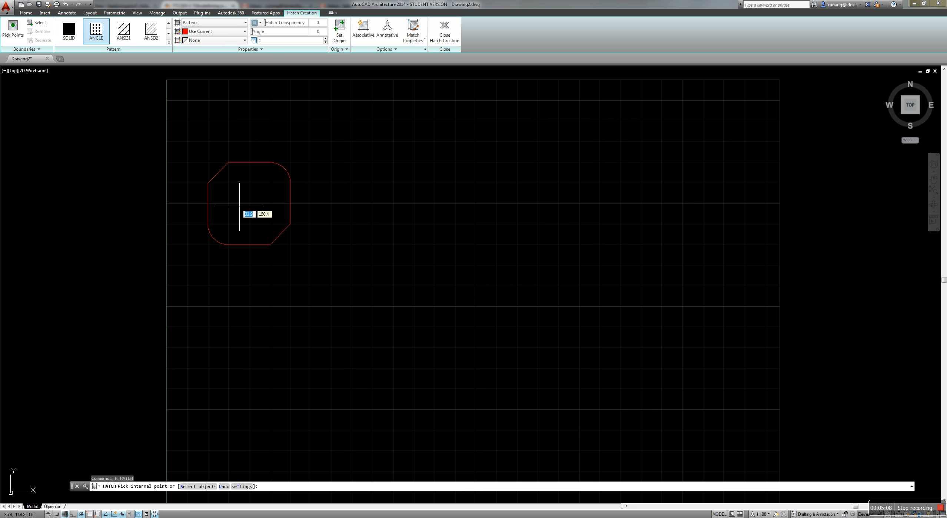
{"action": "left_click", "coordinate": [266, 203]}
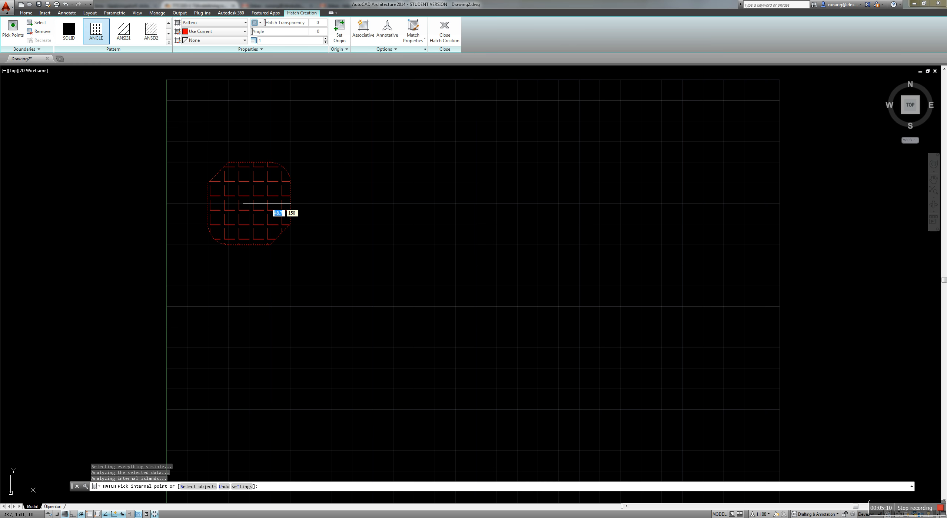
{"action": "left_click", "coordinate": [168, 43]}
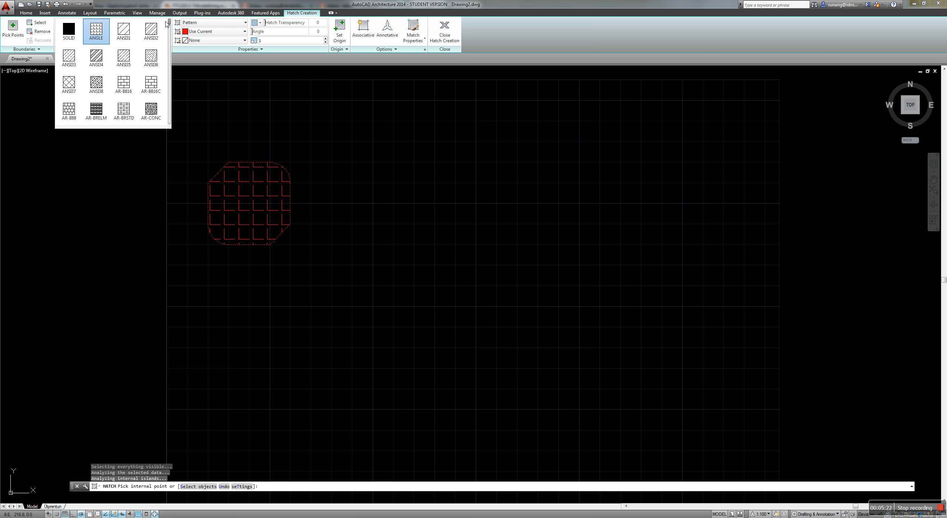
{"action": "left_click_drag", "start_coordinate": [169, 22], "coordinate": [168, 32]}
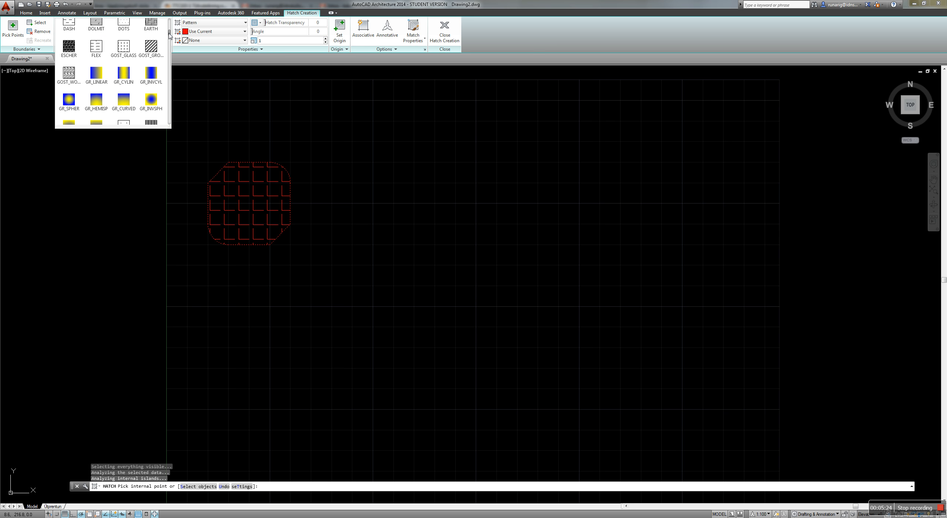
{"action": "left_click_drag", "start_coordinate": [169, 35], "coordinate": [169, 125]}
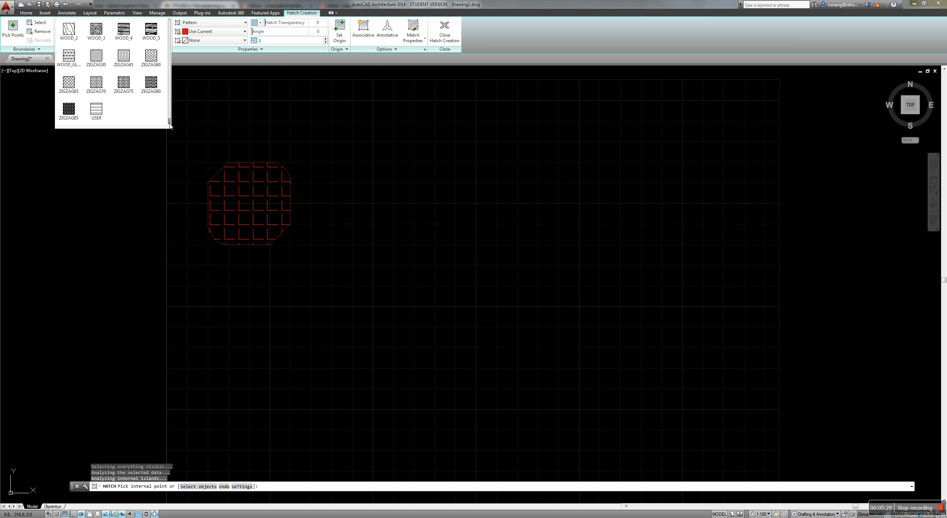
{"action": "left_click", "coordinate": [96, 111]}
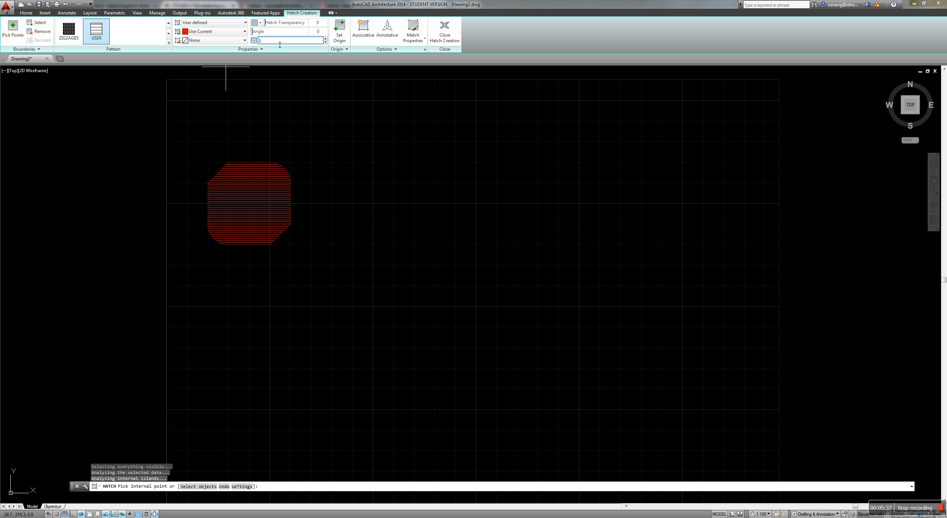
Set the hatch angle to 45 and its spacing to 2, and make it a double crosshatch
{"action": "left_click", "coordinate": [323, 32]}
{"action": "type", "text": "45"}
{"action": "left_click", "coordinate": [276, 43]}
{"action": "double_click", "coordinate": [260, 41]}
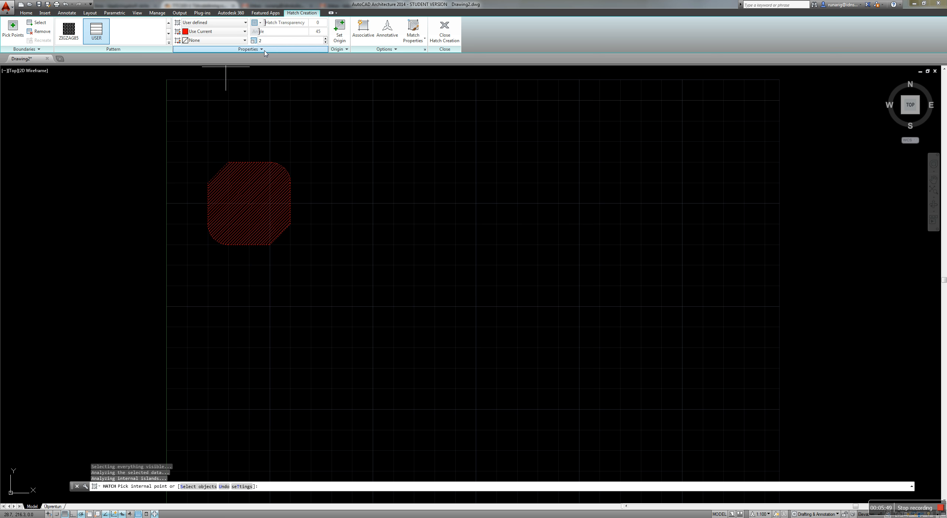
{"action": "left_click", "coordinate": [263, 50]}
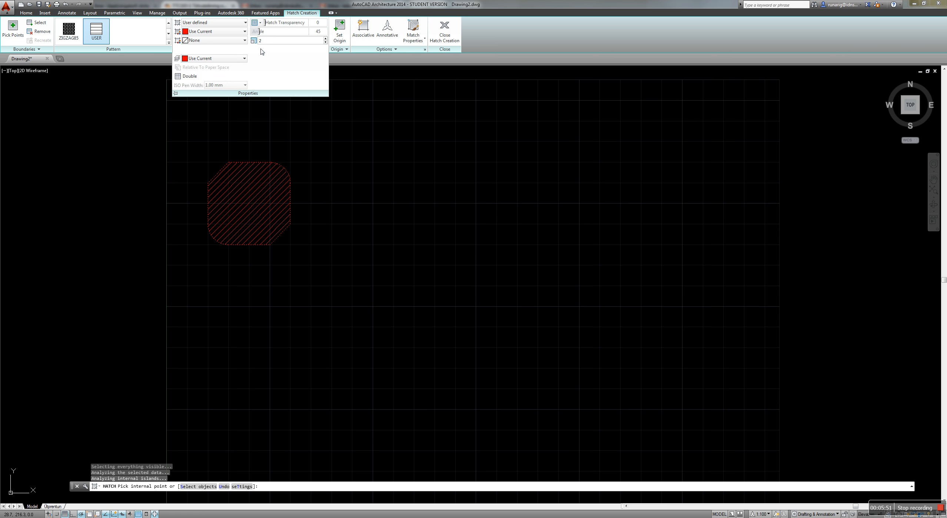
{"action": "left_click", "coordinate": [184, 77]}
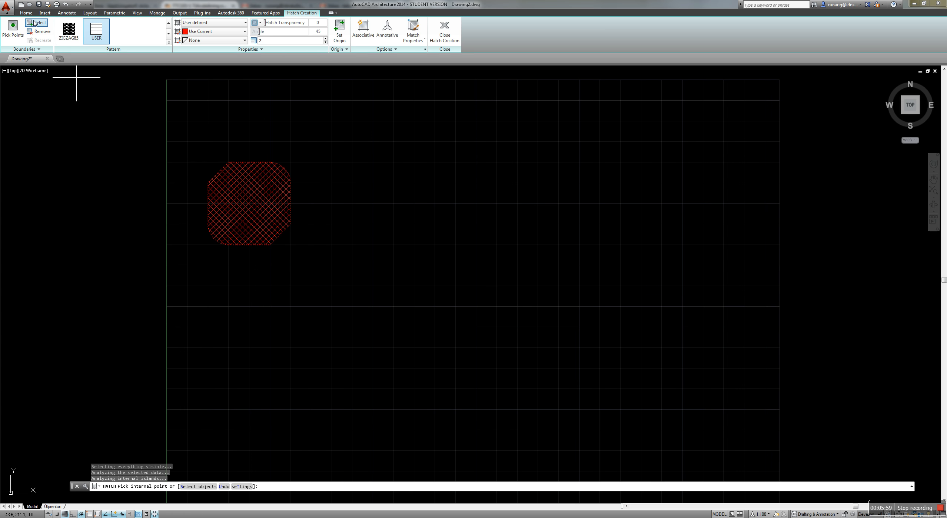
Assign the hatch to layer A-000hatch and finish creating the hatch
{"action": "left_click", "coordinate": [26, 13]}
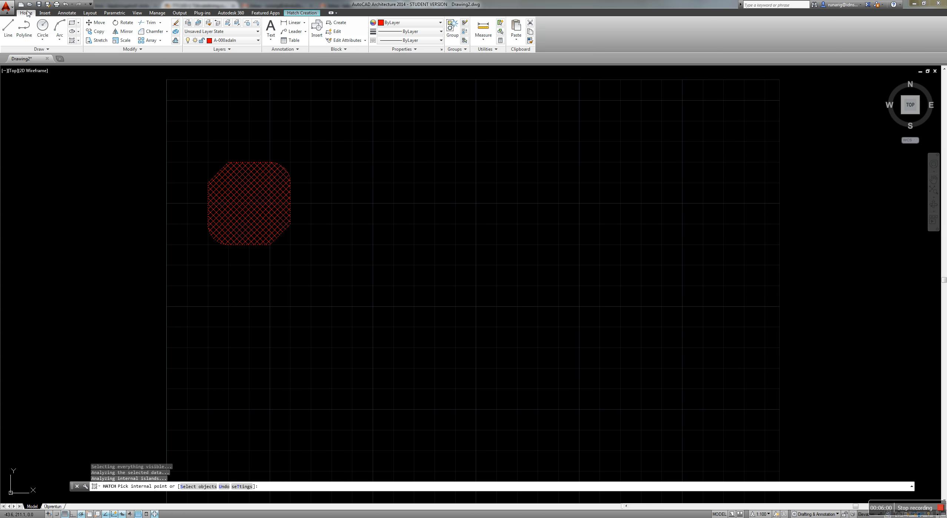
{"action": "left_click", "coordinate": [230, 41]}
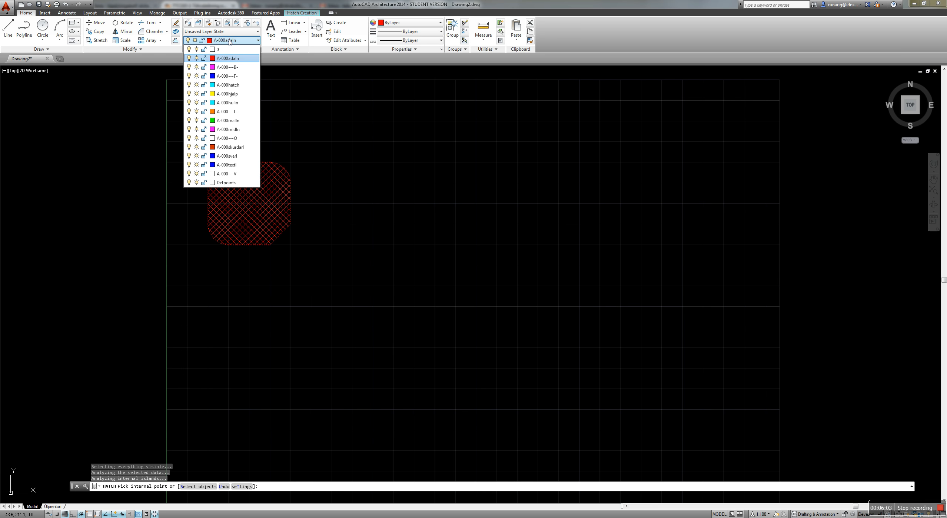
{"action": "left_click", "coordinate": [236, 86]}
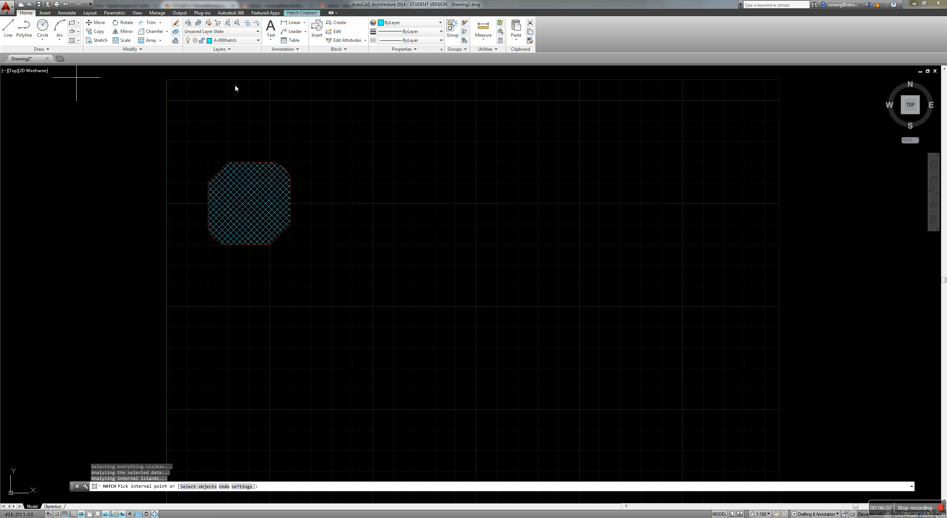
{"action": "left_click", "coordinate": [302, 13]}
{"action": "left_click", "coordinate": [435, 32]}
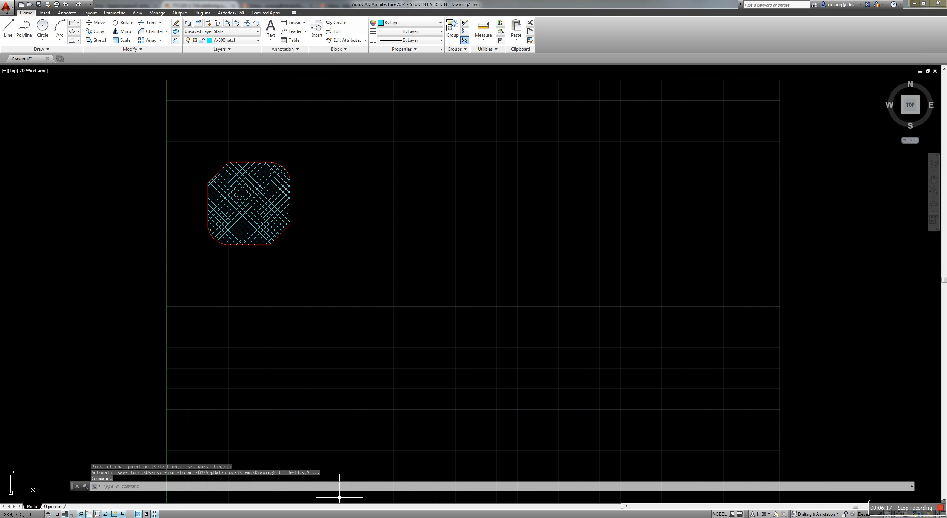
Check the next figure in Skilaverk 6.pdf, and in AutoCAD make A-000adaln the current layer
{"action": "mouse_move", "coordinate": [285, 517]}
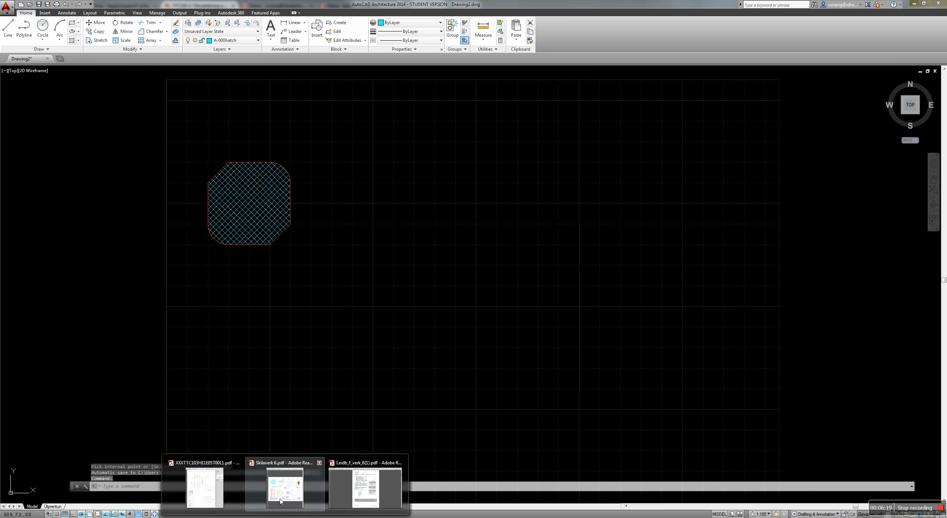
{"action": "left_click", "coordinate": [284, 488]}
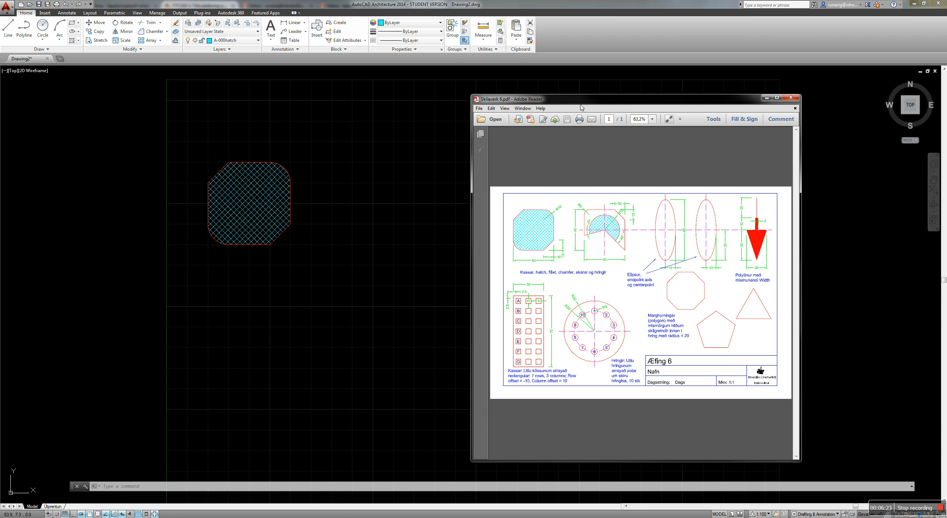
{"action": "left_click_drag", "start_coordinate": [580, 101], "coordinate": [946, 101]}
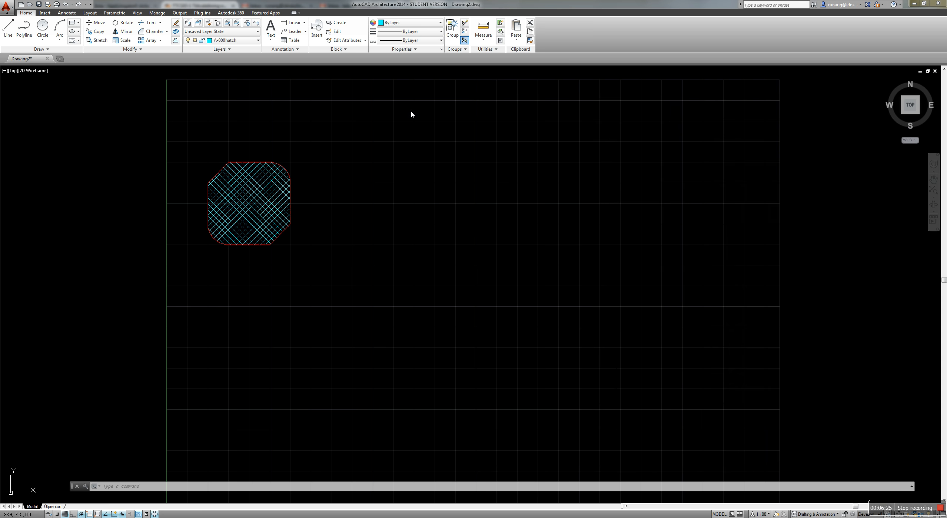
{"action": "left_click", "coordinate": [216, 41]}
{"action": "left_click", "coordinate": [236, 60]}
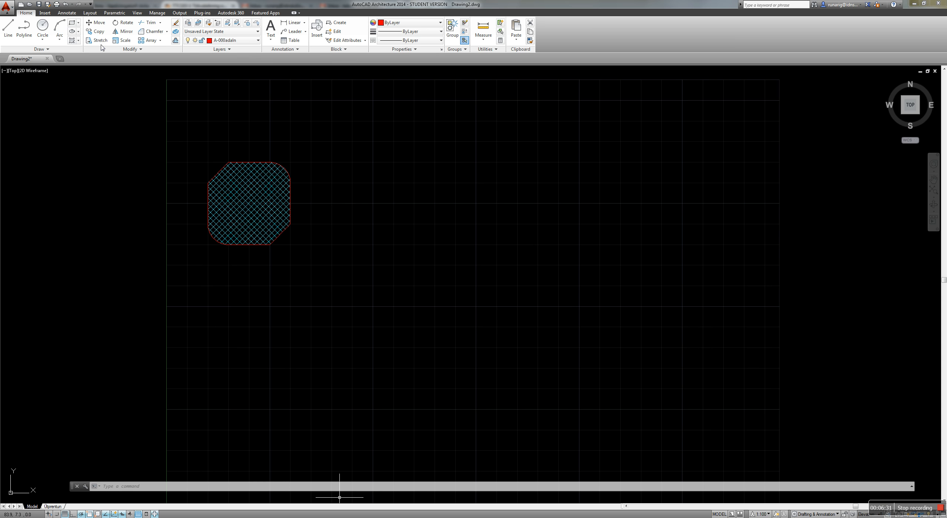
Draw a 40 by 40 square to the right of the hatched shape, level with its base
{"action": "left_click", "coordinate": [73, 23]}
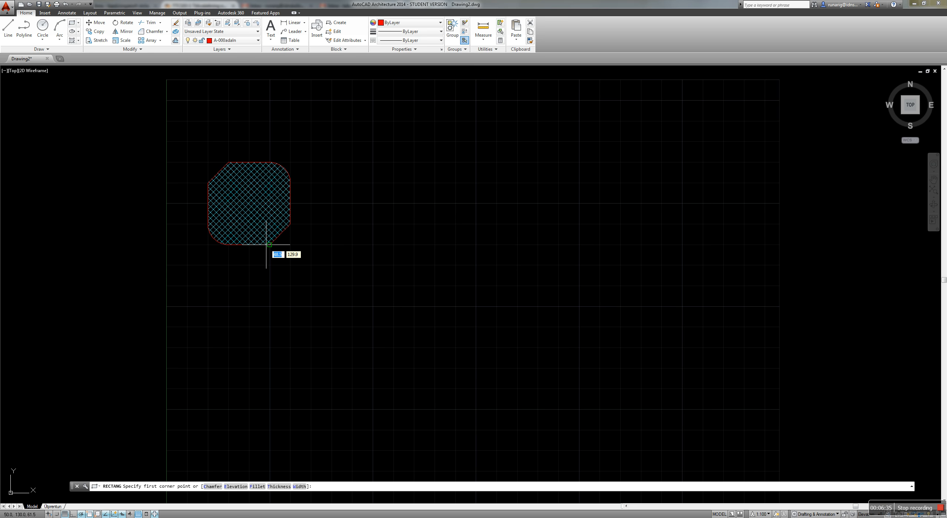
{"action": "left_click", "coordinate": [365, 245]}
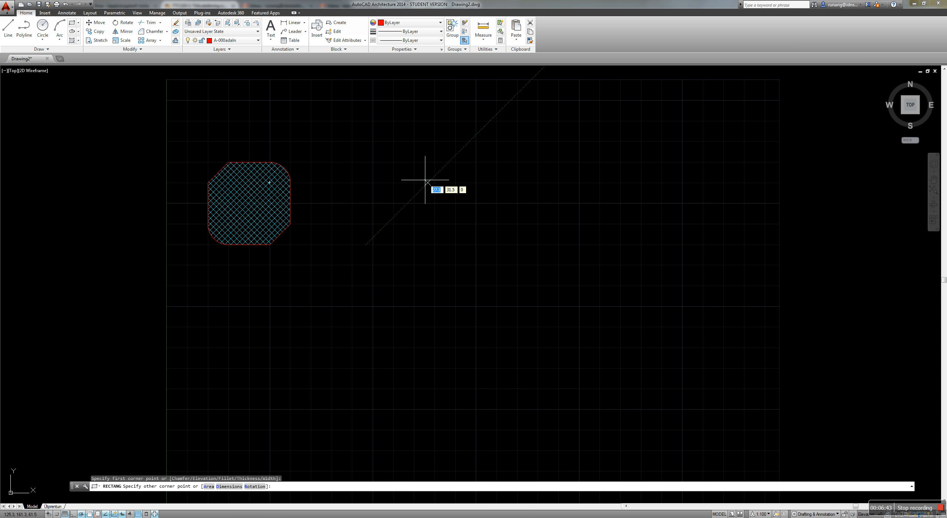
{"action": "type", "text": "@40,40"}
{"action": "key", "text": "Return"}
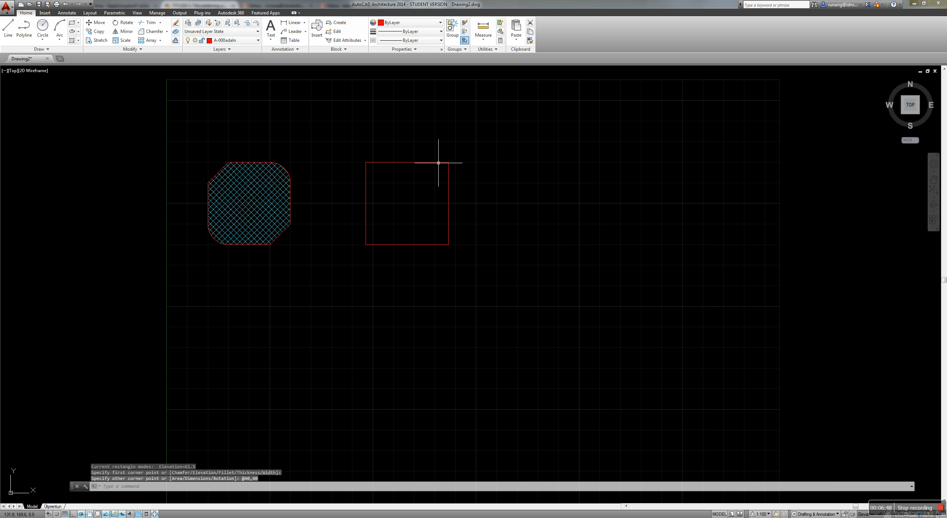
Chamfer the second square's upper-right corner with the current chamfer distances
{"action": "left_click", "coordinate": [155, 32]}
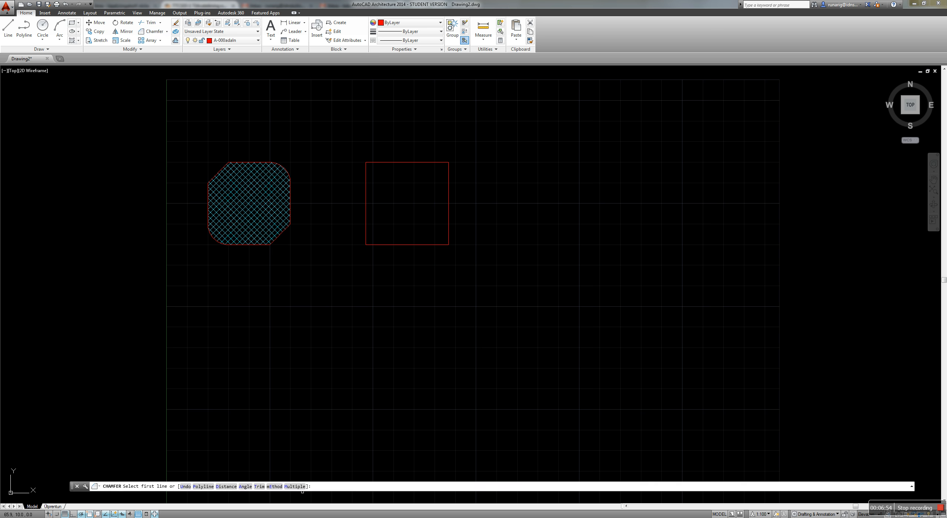
{"action": "left_click", "coordinate": [412, 163]}
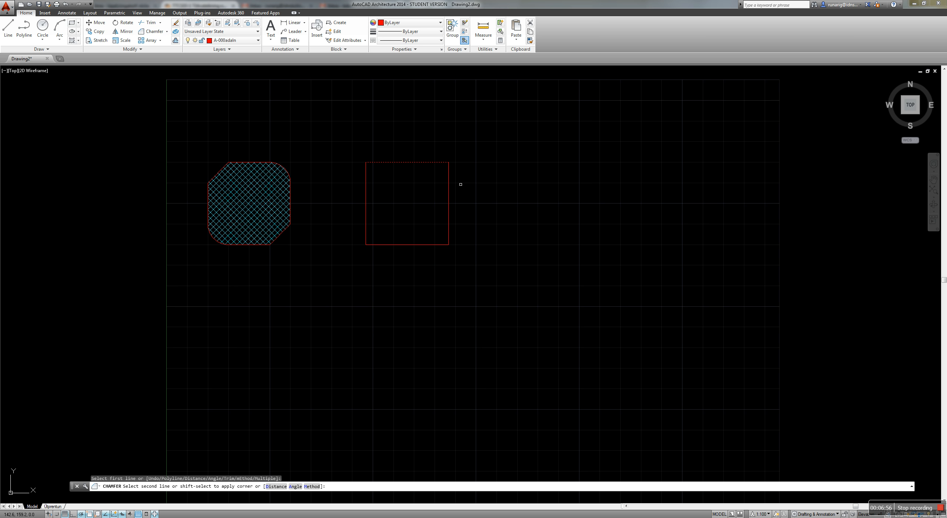
{"action": "left_click", "coordinate": [448, 196]}
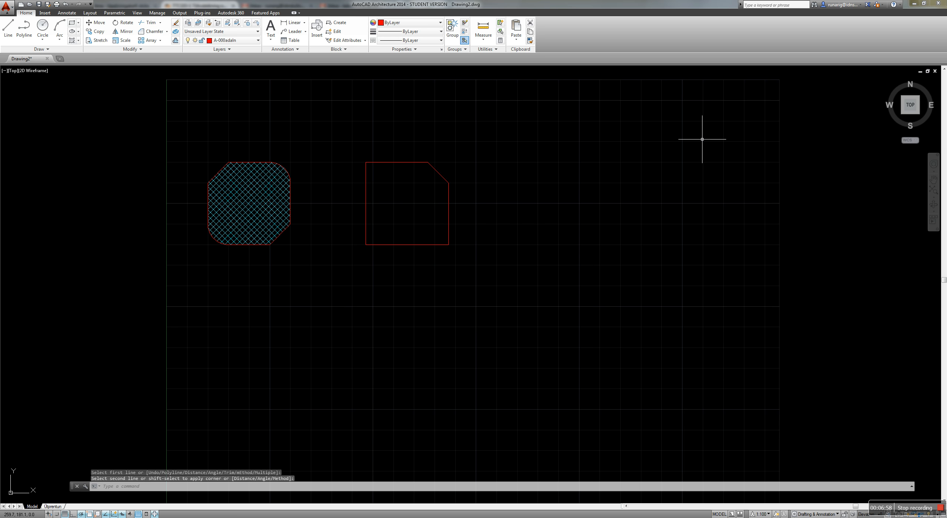
Fillet the second square's upper-left corner with a radius of 5
{"action": "left_click", "coordinate": [166, 33]}
{"action": "left_click", "coordinate": [156, 43]}
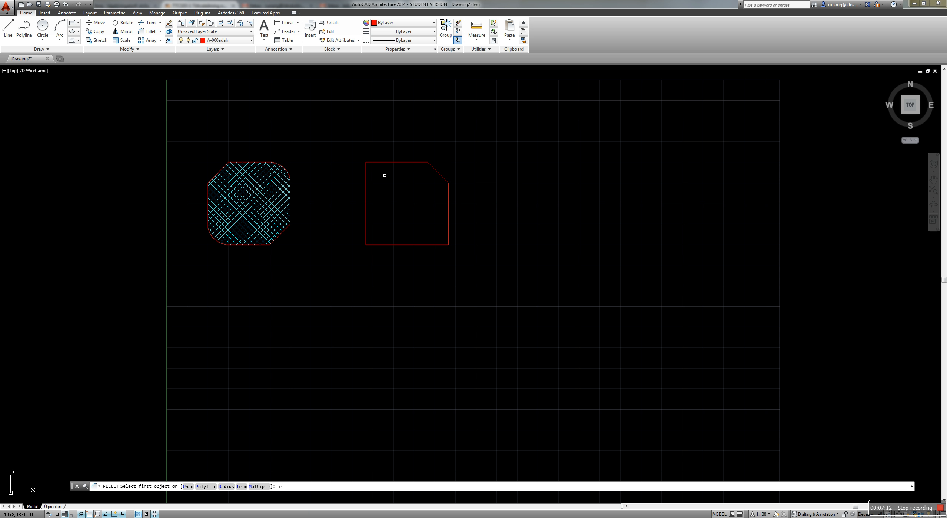
{"action": "key", "text": "Return"}
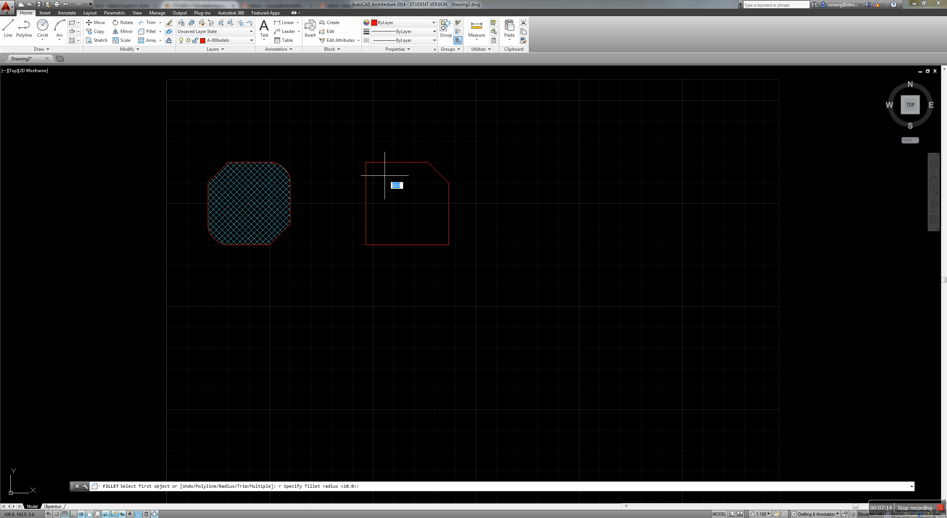
{"action": "type", "text": "5"}
{"action": "key", "text": "Return"}
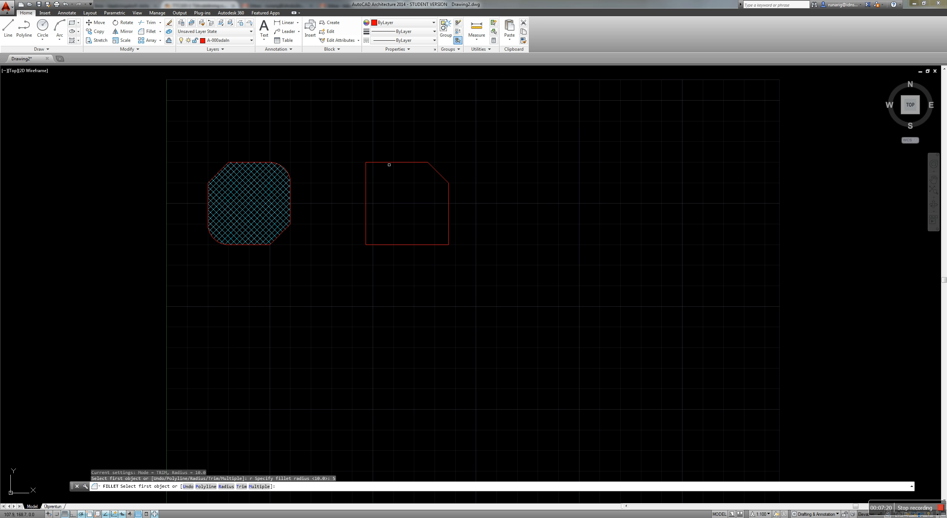
{"action": "left_click", "coordinate": [390, 162]}
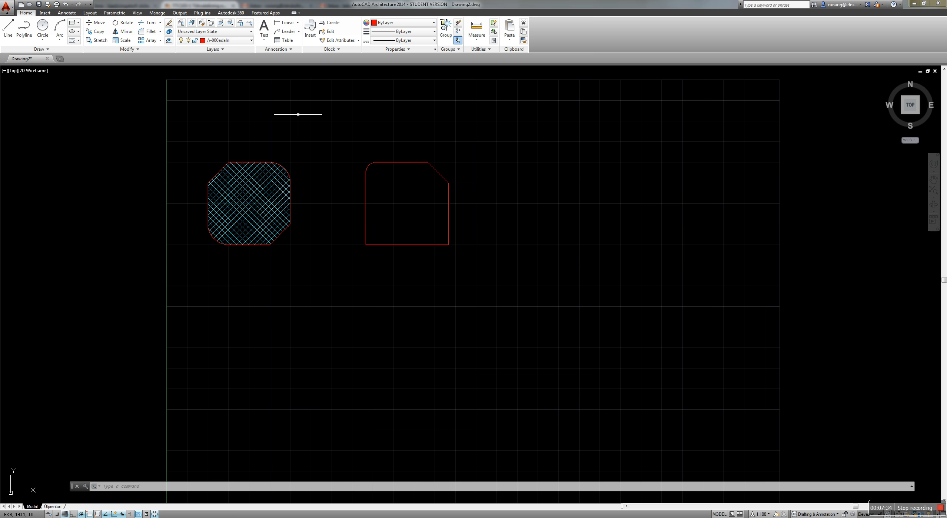
{"action": "type", "text": "c"}
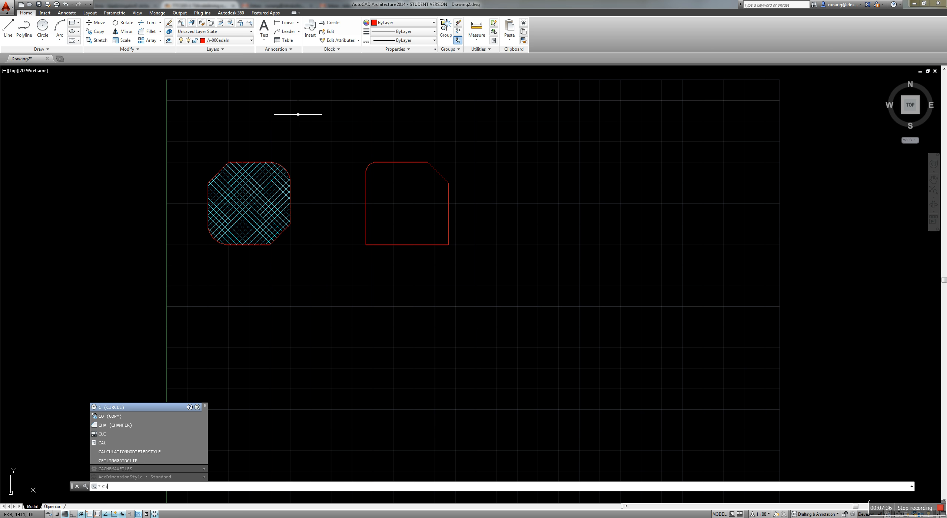
{"action": "type", "text": "i"}
{"action": "key", "text": "BackSpace"}
{"action": "key", "text": "Return"}
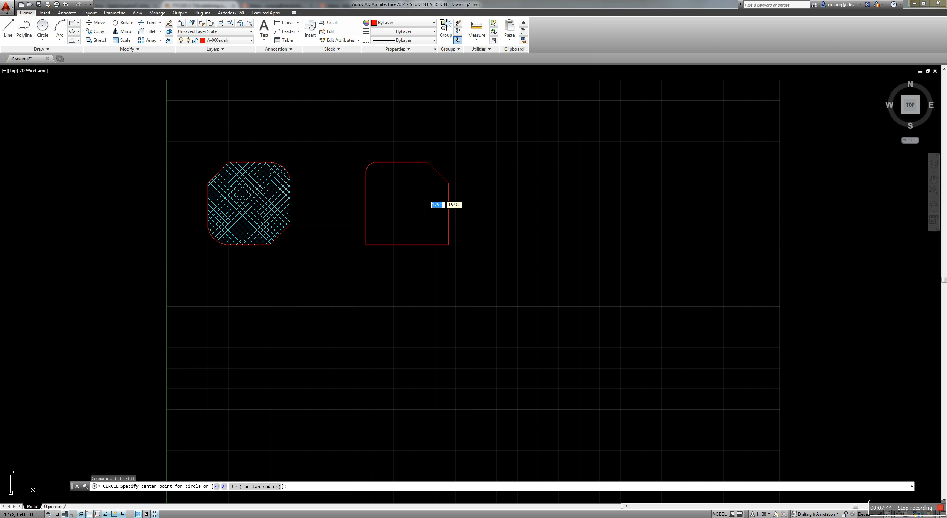
{"action": "scroll", "coordinate": [422, 194], "scroll_direction": "up", "scroll_amount": 2}
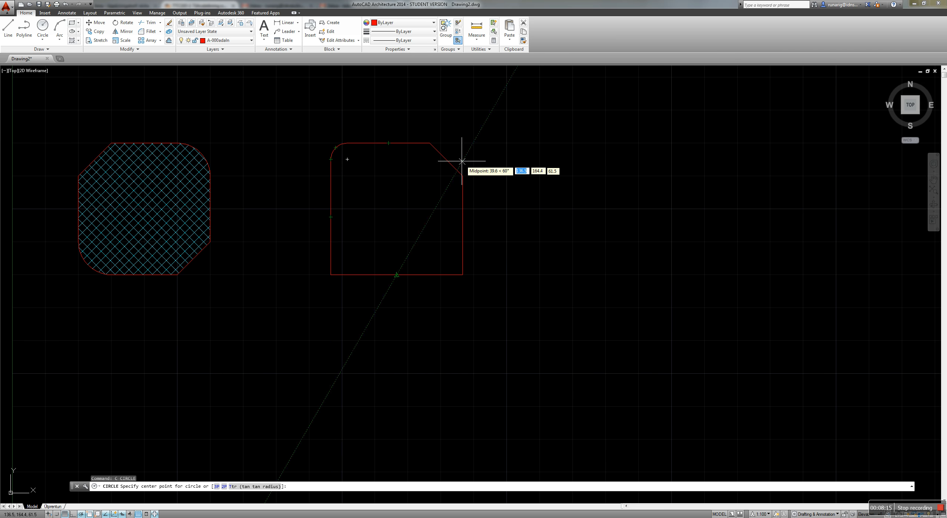
{"action": "key", "text": "Escape"}
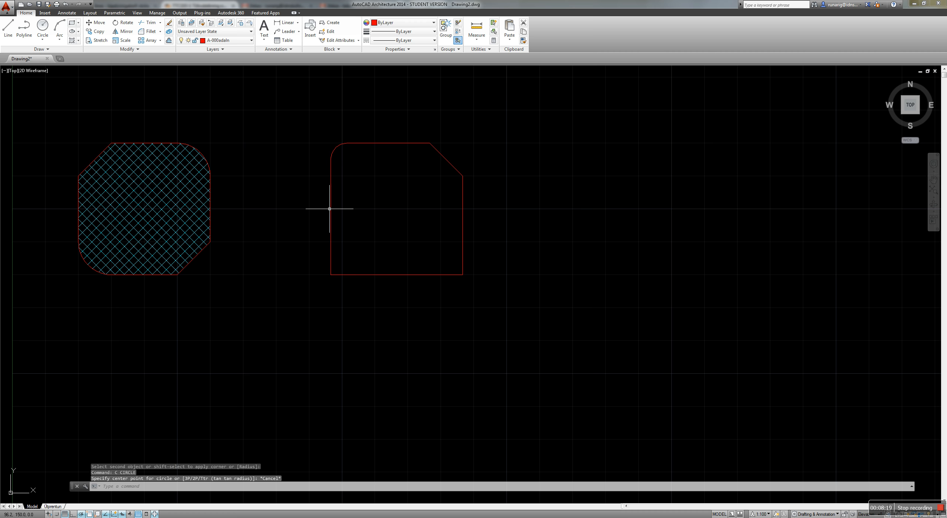
Make A-000midln the current layer and draw a vertical centreline through the second square, from its base's midpoint to its upper edge
{"action": "mouse_move", "coordinate": [331, 209]}
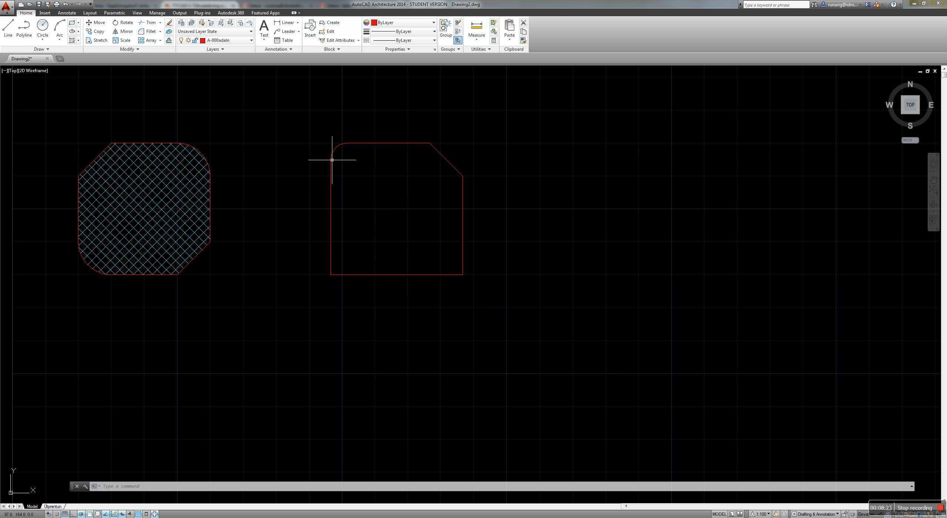
{"action": "mouse_move", "coordinate": [332, 159]}
{"action": "left_click", "coordinate": [228, 43]}
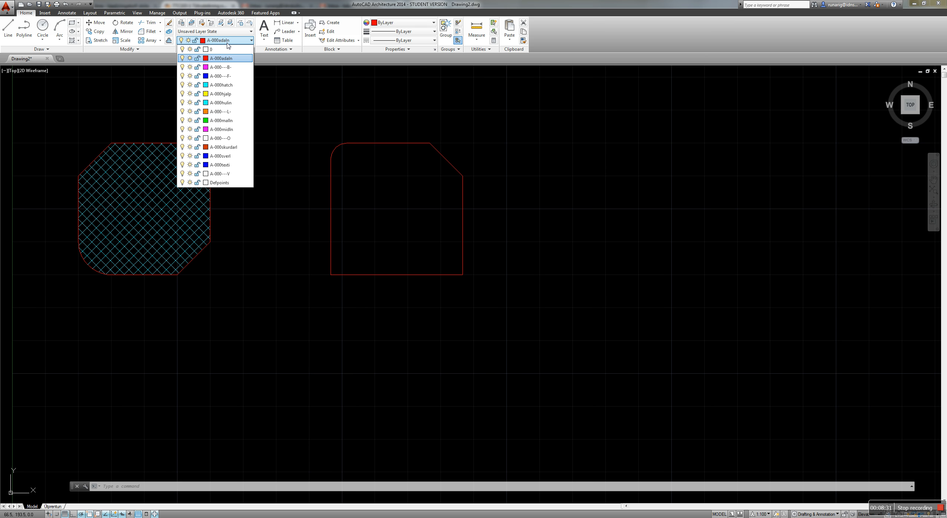
{"action": "left_click", "coordinate": [222, 130]}
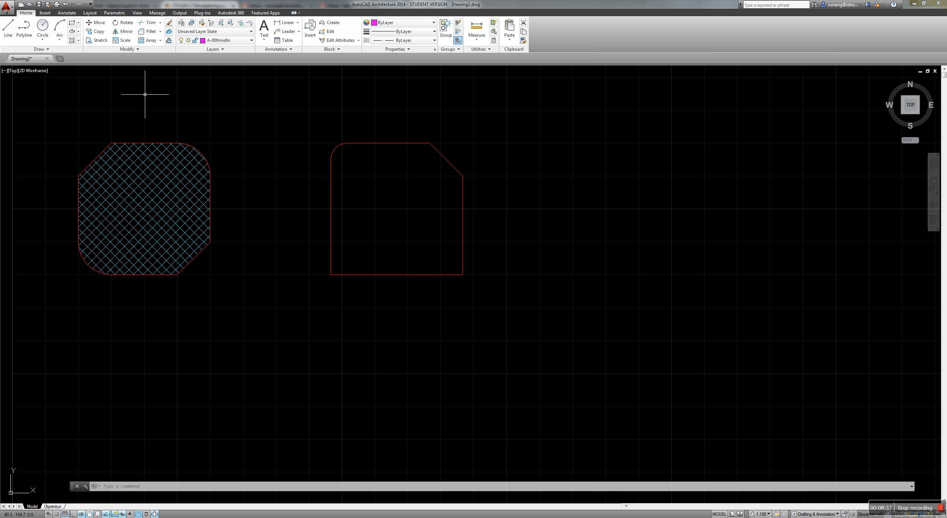
{"action": "type", "text": "l"}
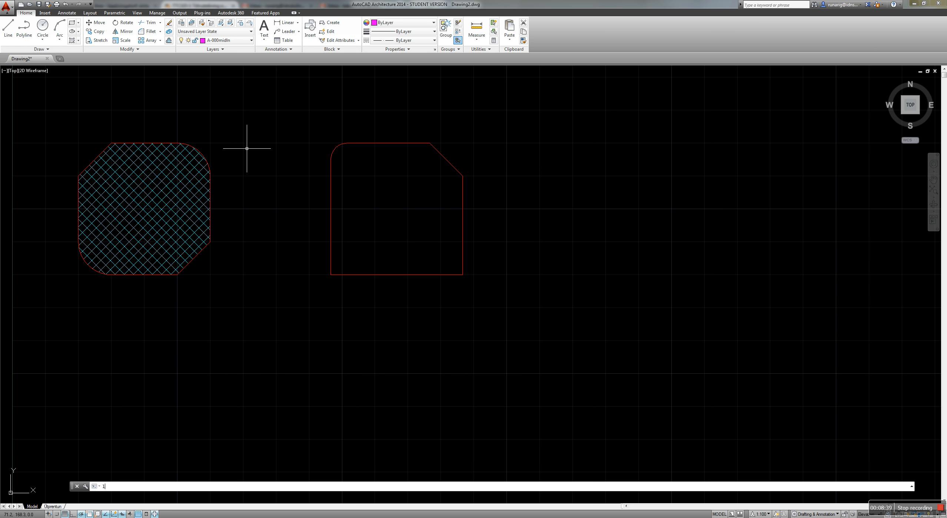
{"action": "key", "text": "Return"}
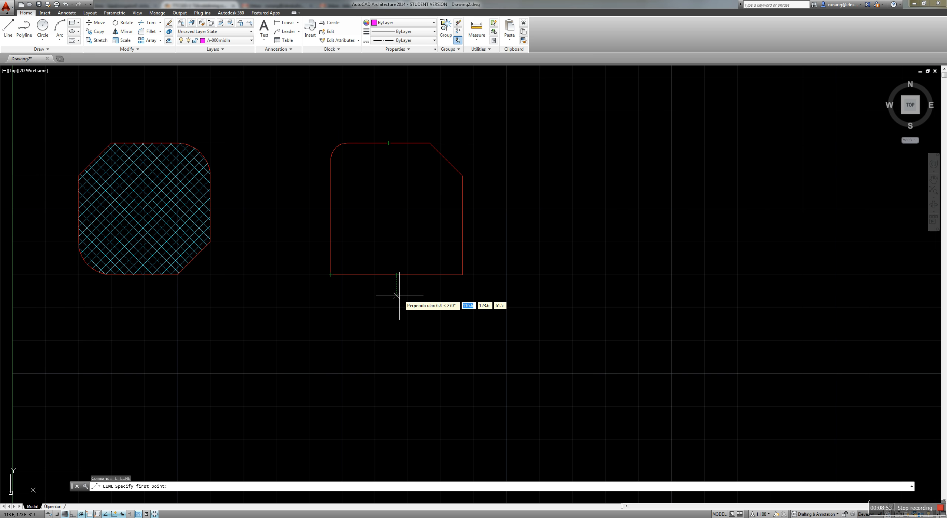
{"action": "left_click", "coordinate": [396, 275]}
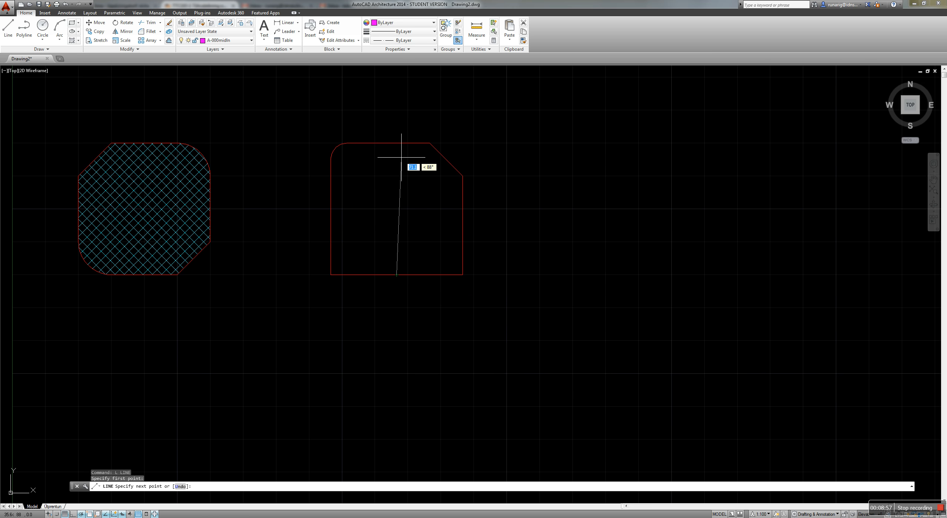
{"action": "left_click", "coordinate": [396, 143]}
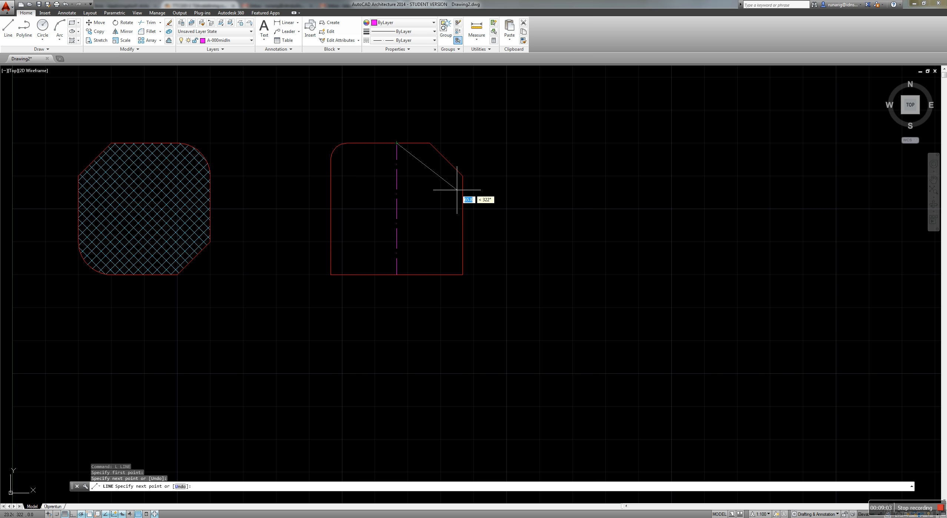
{"action": "key", "text": "Return"}
Draw a horizontal centreline at the second square's mid-height, from just outside its left side far to the right across the sheet
{"action": "key", "text": "Return"}
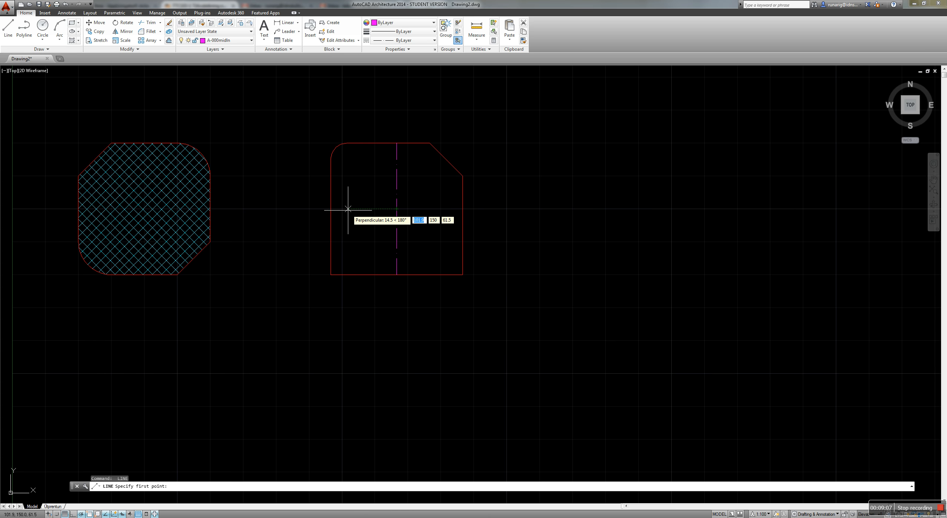
{"action": "left_click", "coordinate": [323, 209]}
{"action": "scroll", "coordinate": [328, 209], "scroll_direction": "down", "scroll_amount": 4}
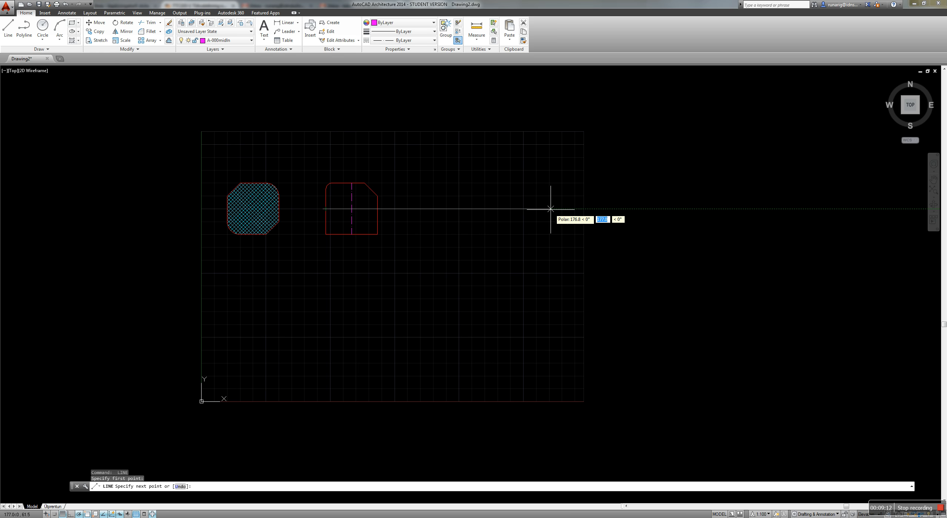
{"action": "left_click", "coordinate": [567, 209]}
{"action": "key", "text": "Escape"}
Make A-000adaln the current layer and draw a circle of radius 15 centred where the second square's centrelines cross
{"action": "scroll", "coordinate": [325, 203], "scroll_direction": "up", "scroll_amount": 6}
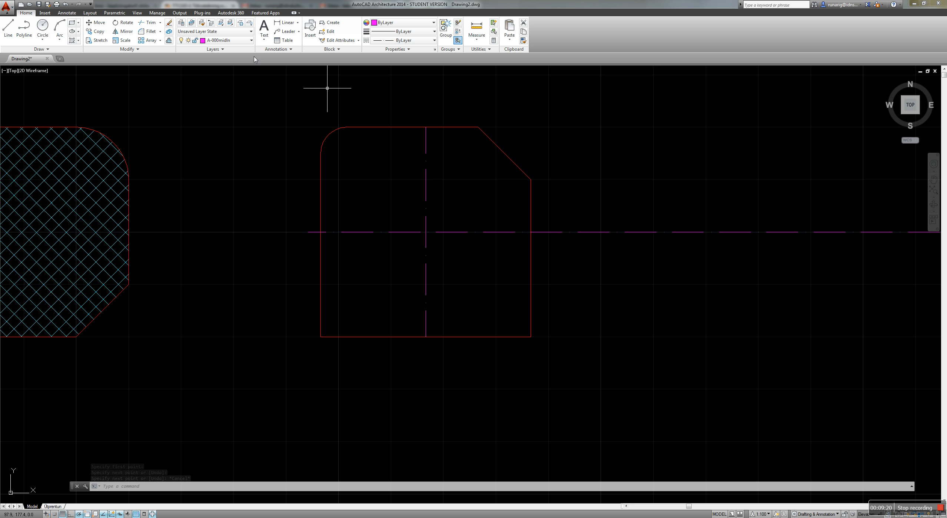
{"action": "left_click", "coordinate": [230, 40]}
{"action": "left_click", "coordinate": [229, 59]}
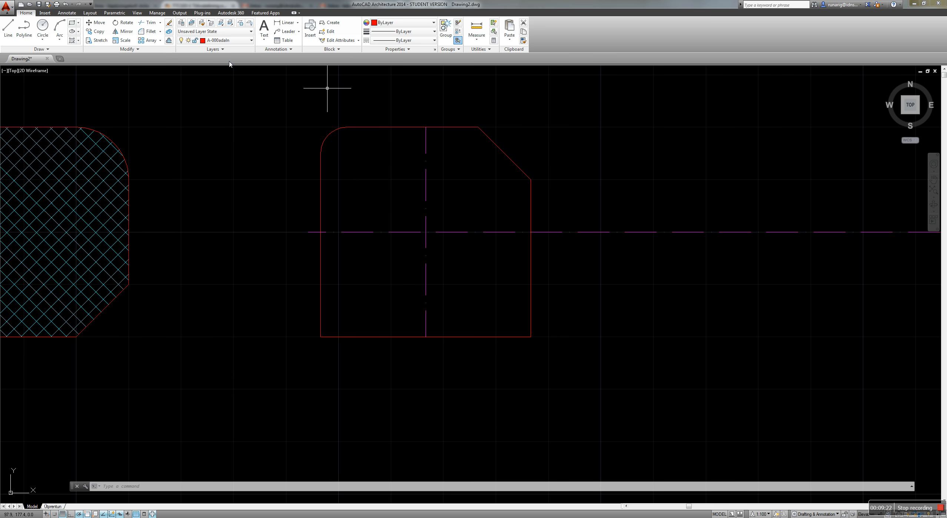
{"action": "left_click", "coordinate": [43, 28]}
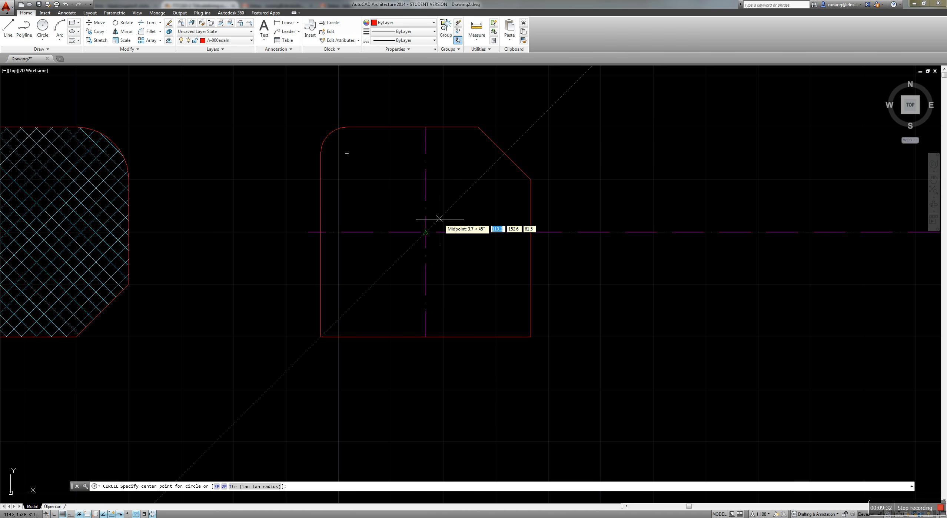
{"action": "left_click", "coordinate": [426, 232]}
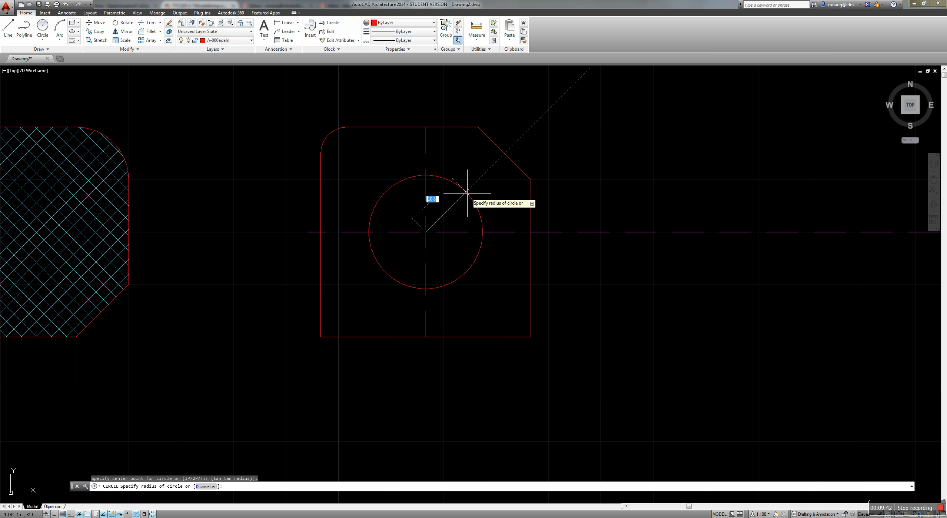
{"action": "type", "text": "15"}
{"action": "key", "text": "Return"}
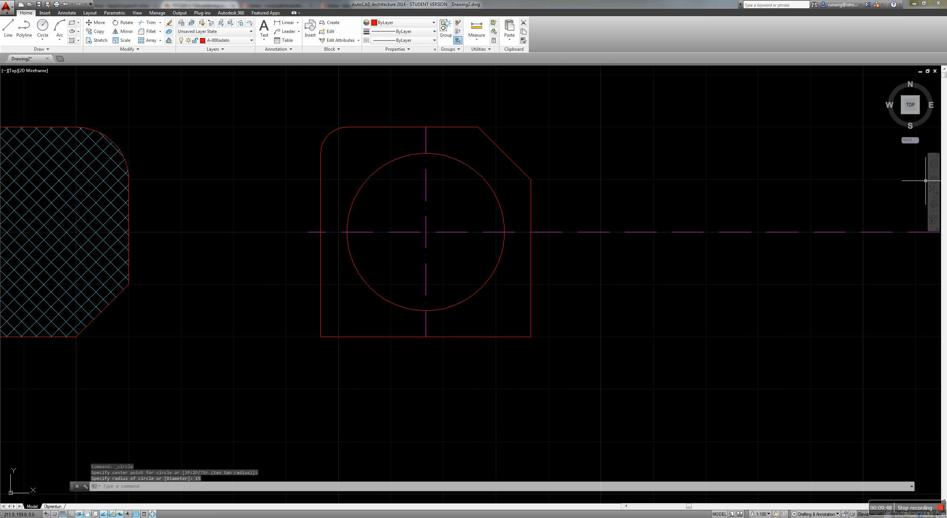
Check the second figure in Skilaverk 6.pdf, and in AutoCAD start a line at the circle's centre
{"action": "key", "text": "alt+Tab"}
{"action": "left_click_drag", "start_coordinate": [820, 50], "coordinate": [709, 45]}
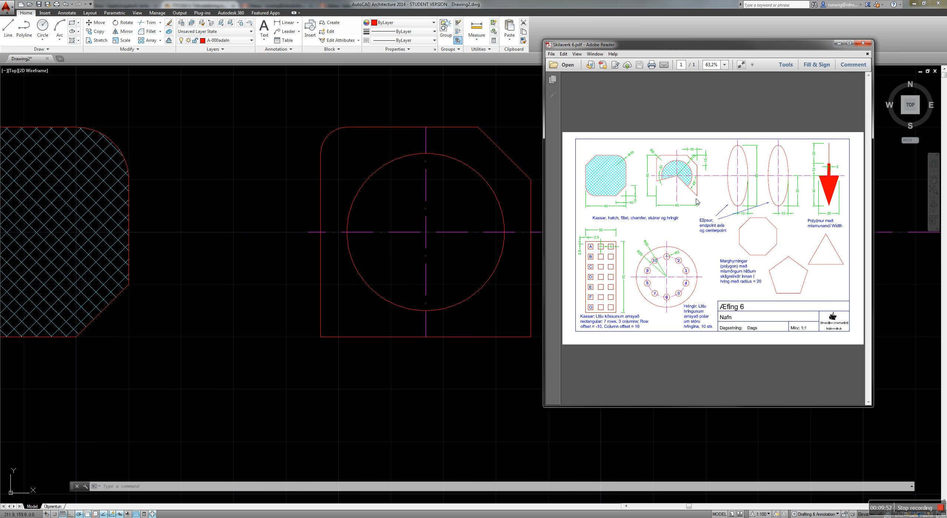
{"action": "key", "text": "alt+Tab"}
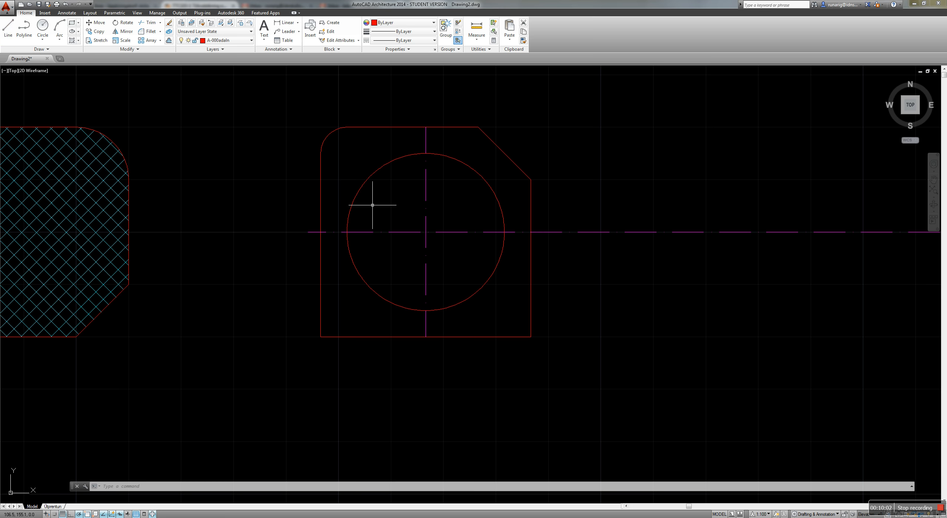
{"action": "left_click", "coordinate": [8, 26]}
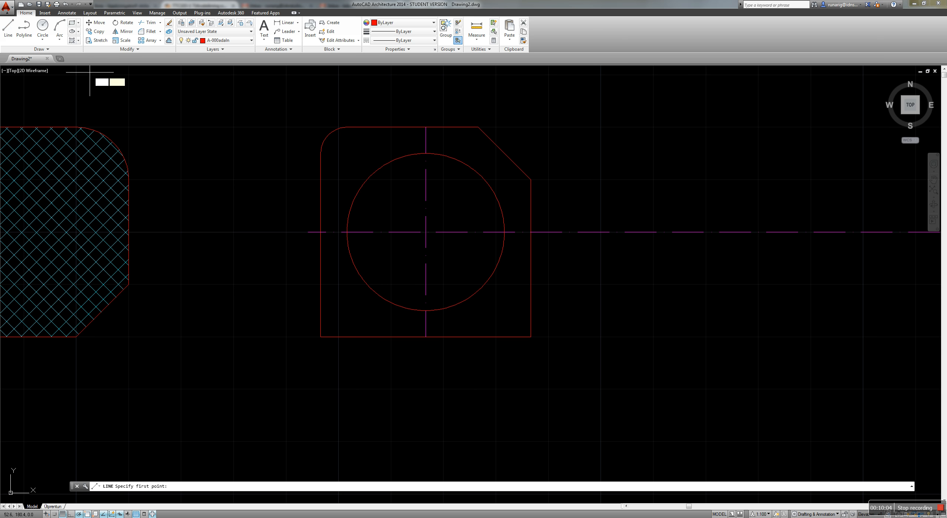
{"action": "left_click", "coordinate": [426, 232]}
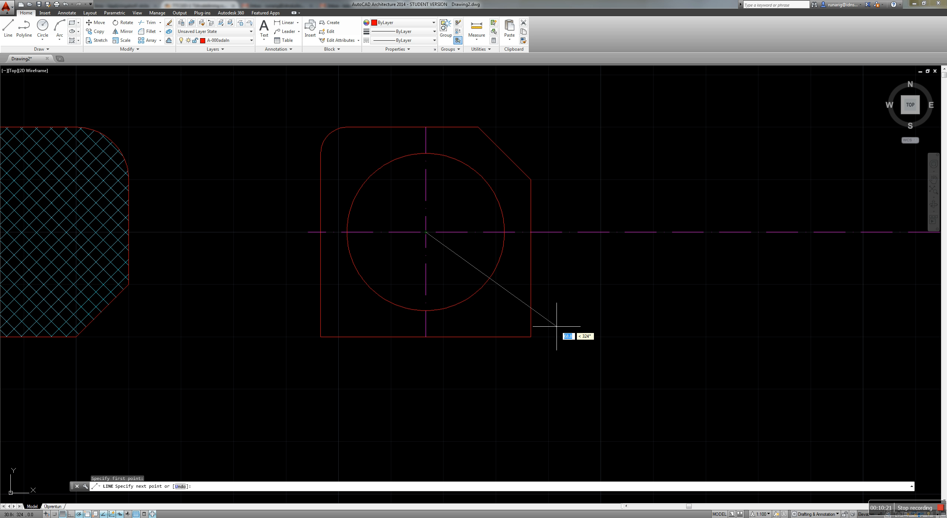
Try to run the line from the circle's centre at an angle of 45°, and undo that segment
{"action": "key", "text": "Tab"}
{"action": "type", "text": "45"}
{"action": "key", "text": "Return"}
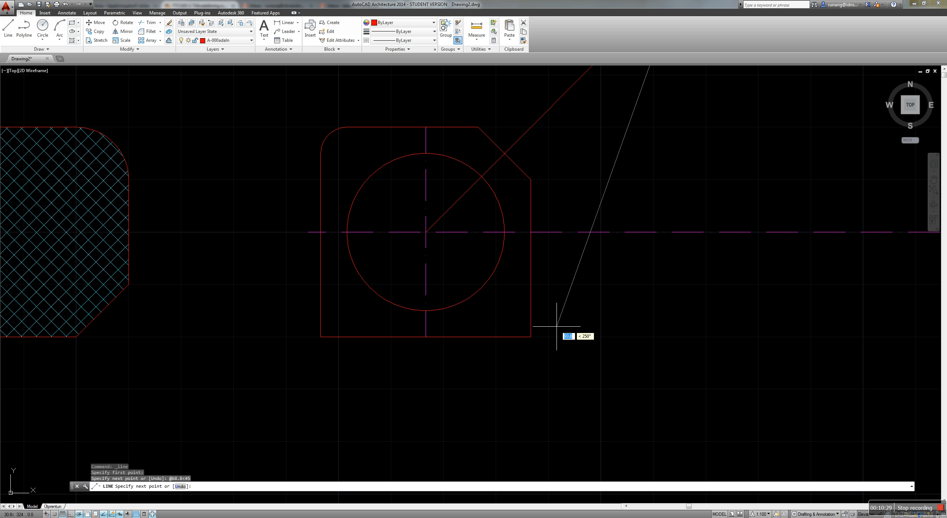
{"action": "key", "text": "ctrl+z"}
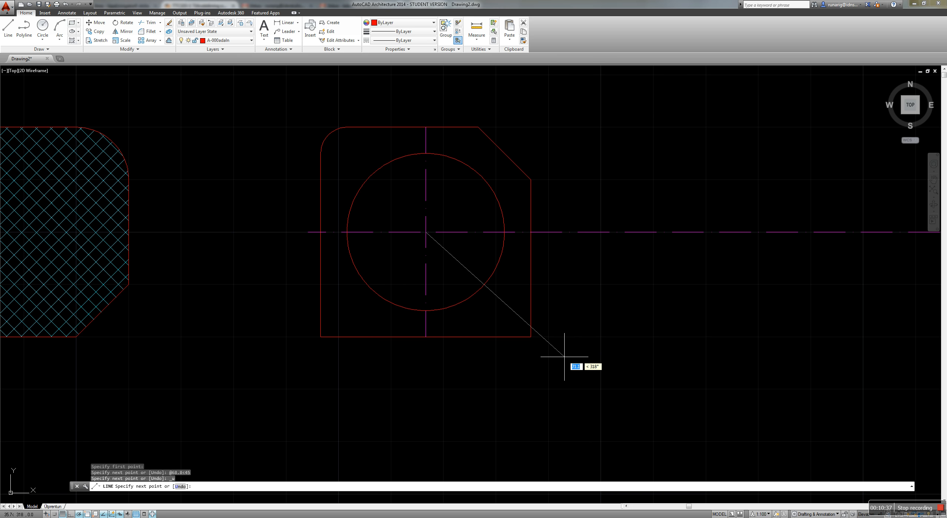
End the line from the circle's centre at the second square's lower-right corner
{"action": "left_click", "coordinate": [531, 337]}
{"action": "key", "text": "Escape"}
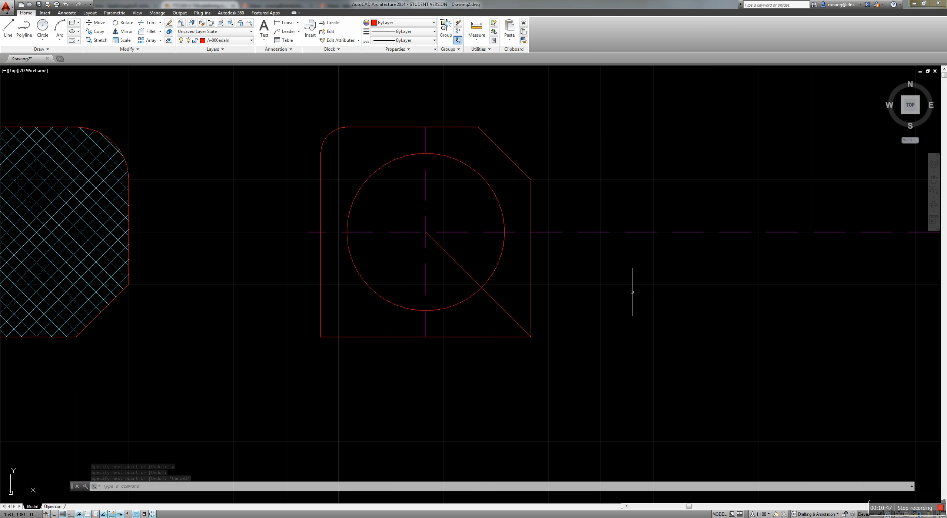
Draw a line from the circle's centre at an angle of 195°, extending past the second square's left side
{"action": "key", "text": "Return"}
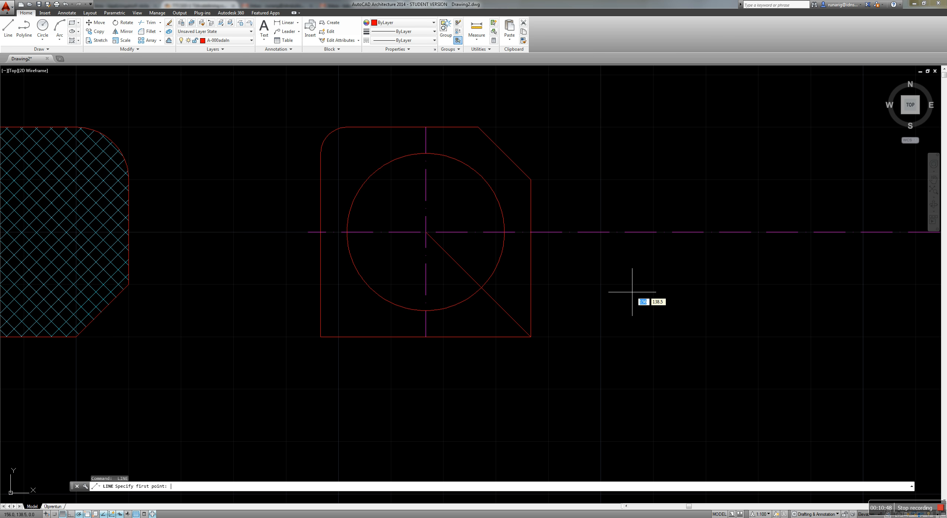
{"action": "left_click", "coordinate": [426, 233]}
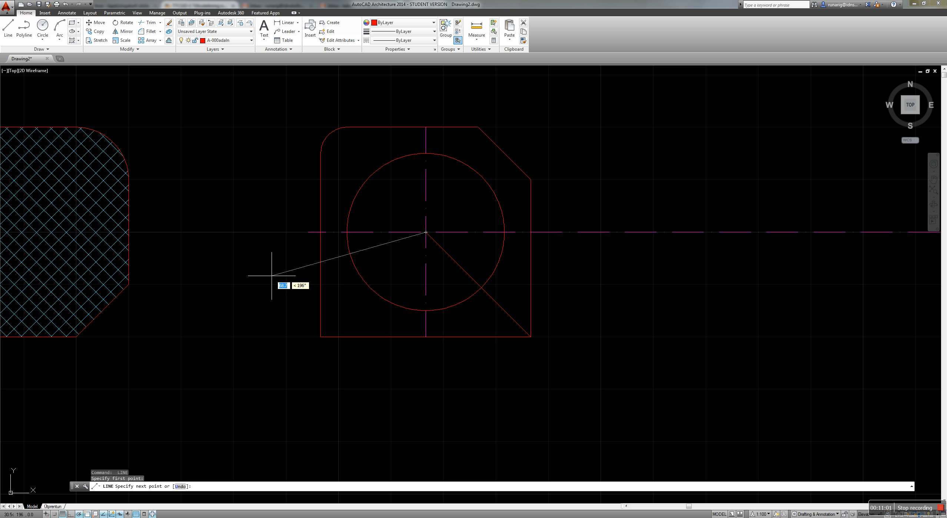
{"action": "key", "text": "Tab"}
{"action": "type", "text": "195"}
{"action": "key", "text": "Return"}
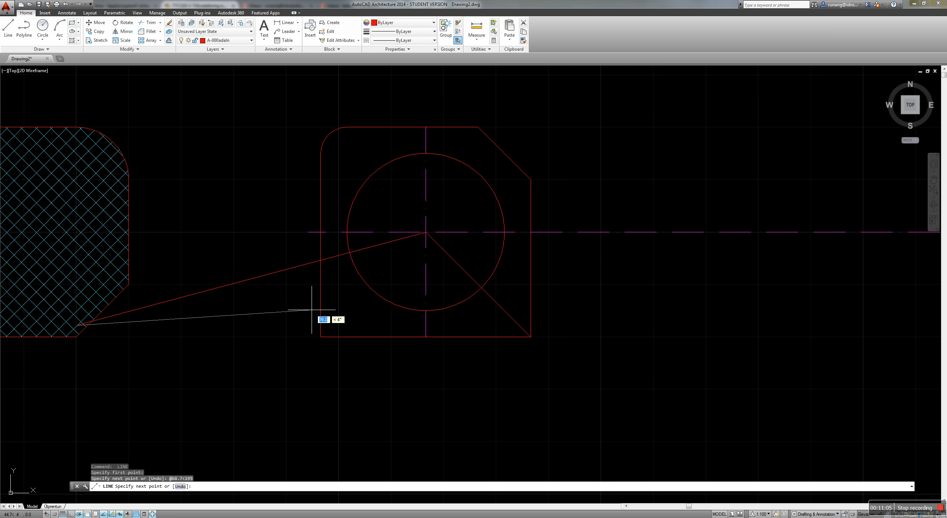
{"action": "key", "text": "Escape"}
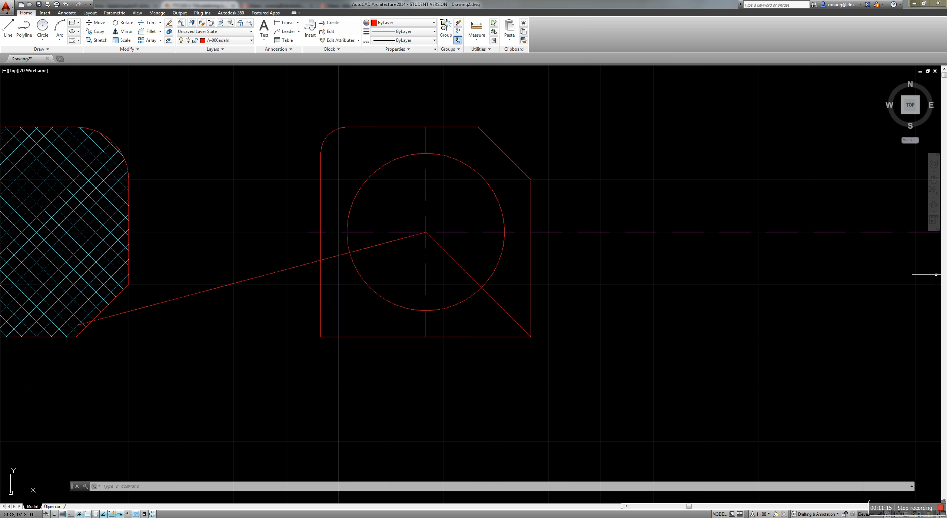
Examine the second figure's angled cut-out and dimensions up close in Skilaverk 6.pdf, and return to AutoCAD
{"action": "key", "text": "alt+Tab"}
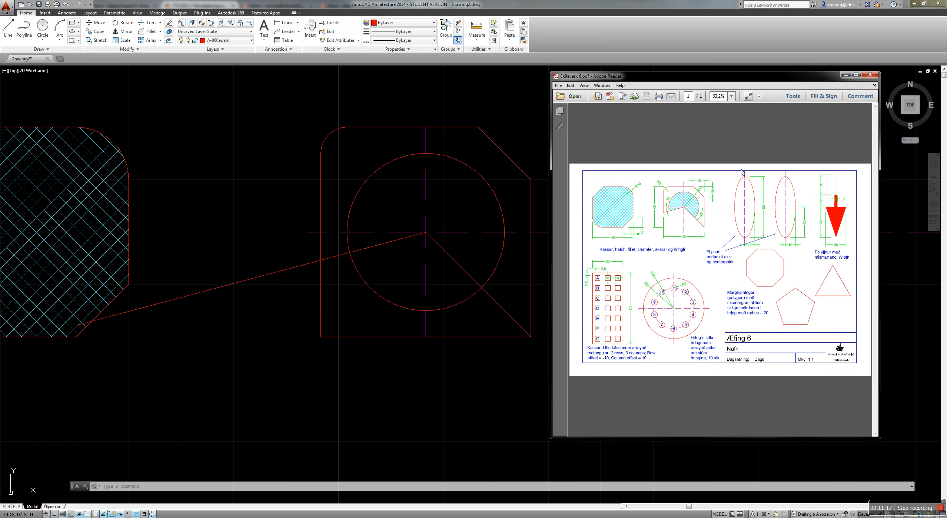
{"action": "scroll", "coordinate": [703, 208], "scroll_direction": "up", "scroll_amount": 3, "text": "ctrl"}
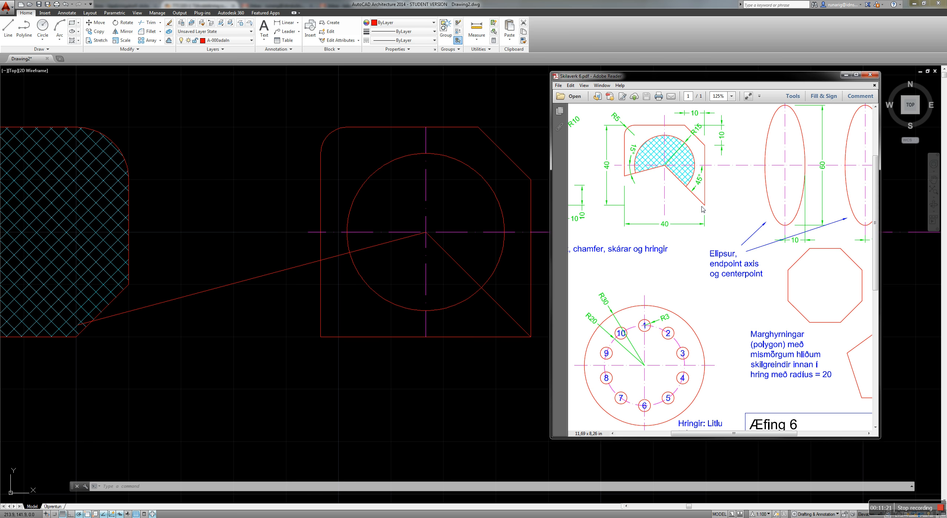
{"action": "left_click_drag", "start_coordinate": [674, 80], "coordinate": [697, 86]}
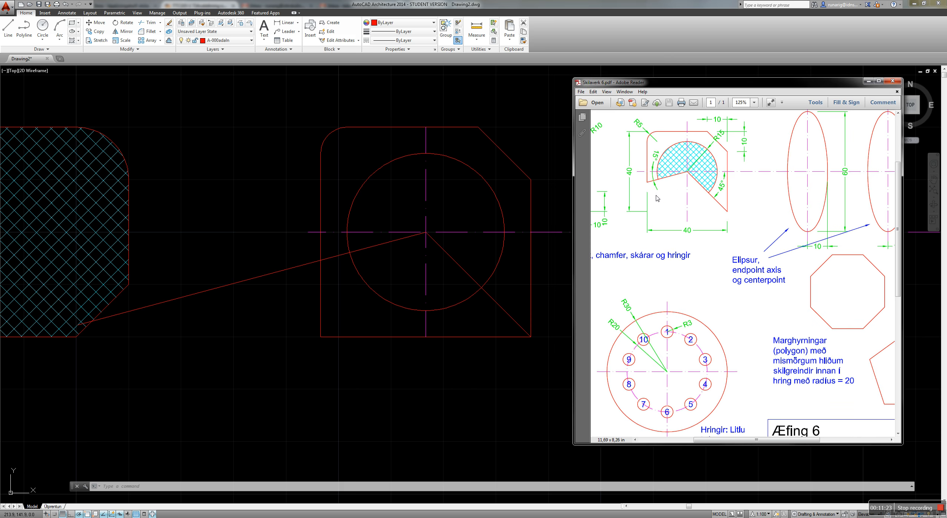
{"action": "left_click", "coordinate": [142, 23]}
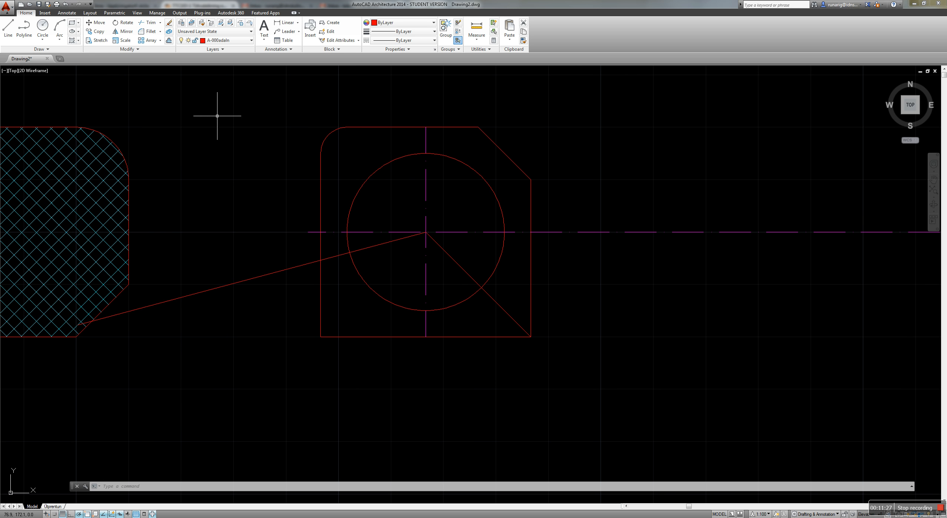
Trim the second square's lower-left outline and bottom edge, using the two angled lines as cutting edges
{"action": "type", "text": "TR"}
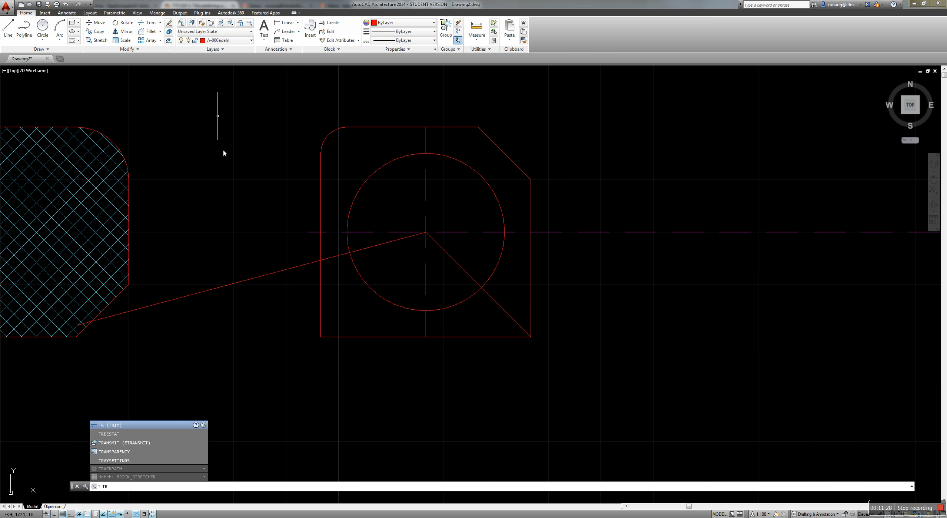
{"action": "key", "text": "BackSpace"}
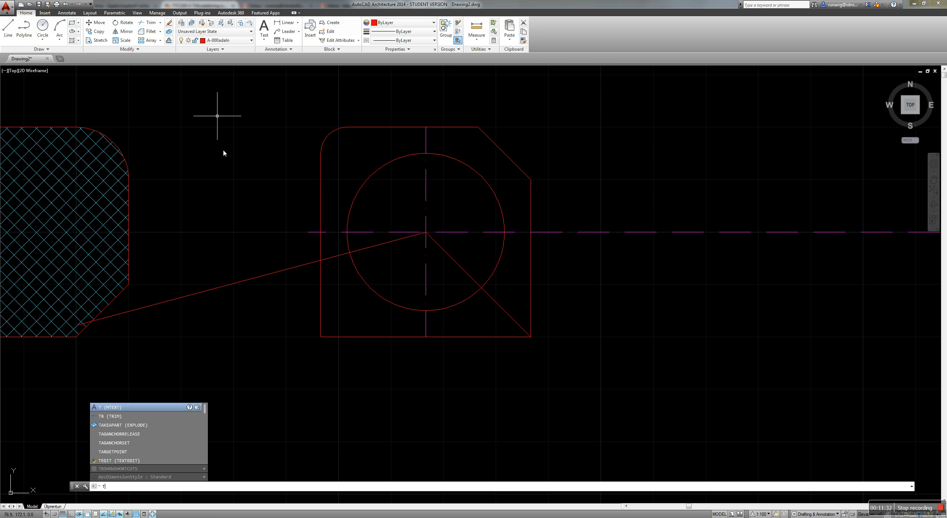
{"action": "type", "text": "r"}
{"action": "key", "text": "Return"}
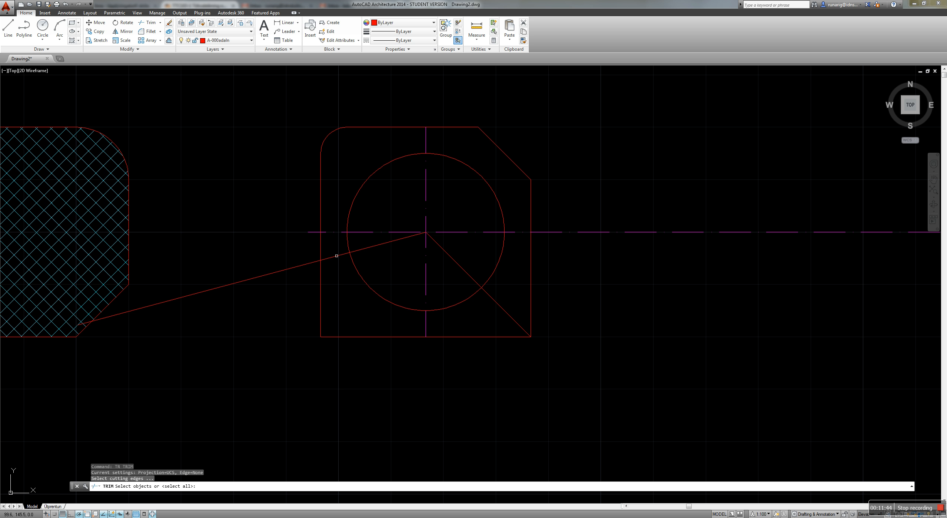
{"action": "left_click", "coordinate": [336, 256]}
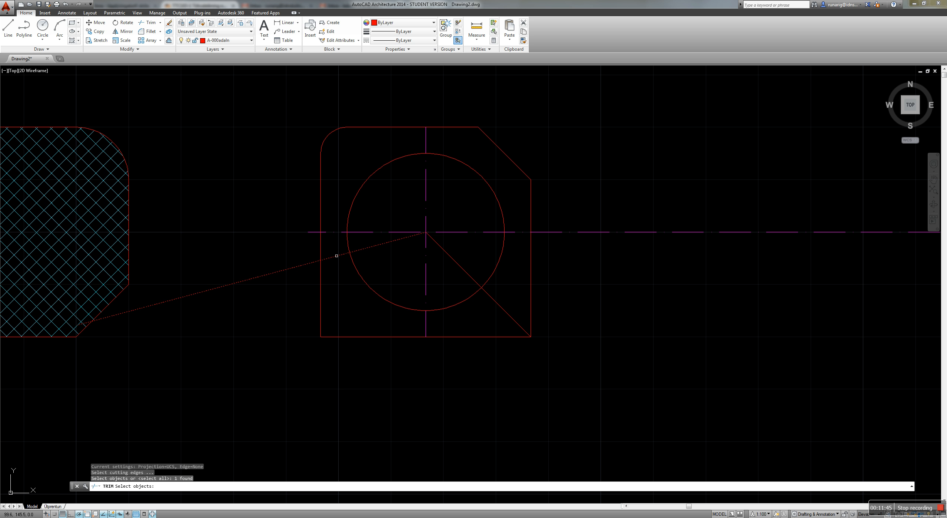
{"action": "left_click", "coordinate": [505, 311]}
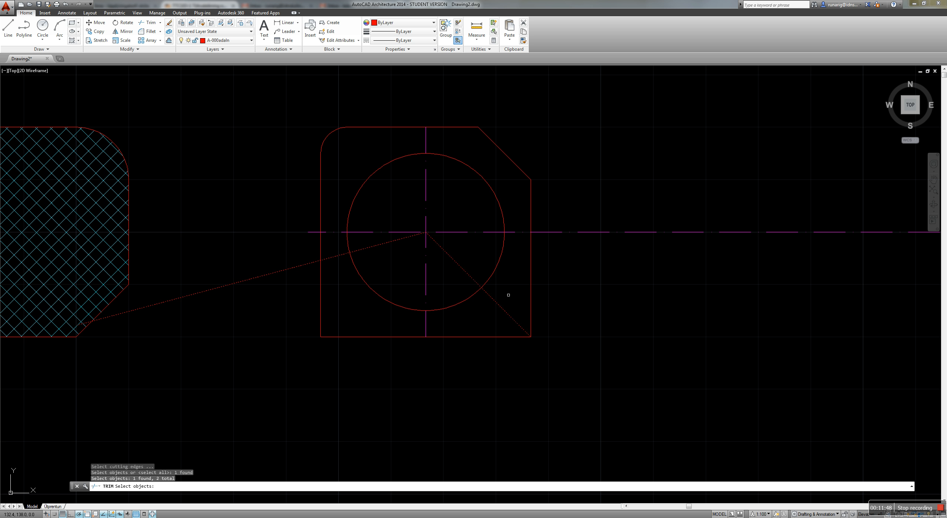
{"action": "key", "text": "Return"}
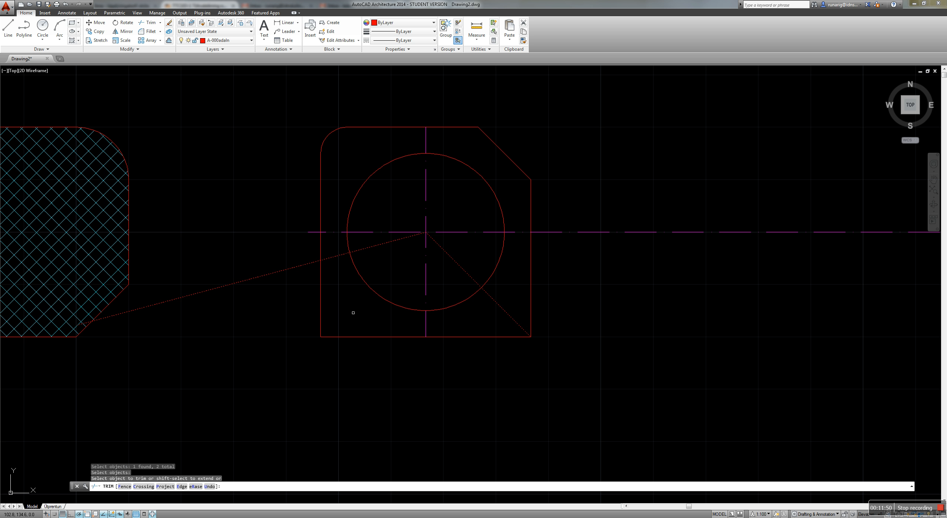
{"action": "left_click", "coordinate": [353, 313]}
{"action": "left_click", "coordinate": [305, 350]}
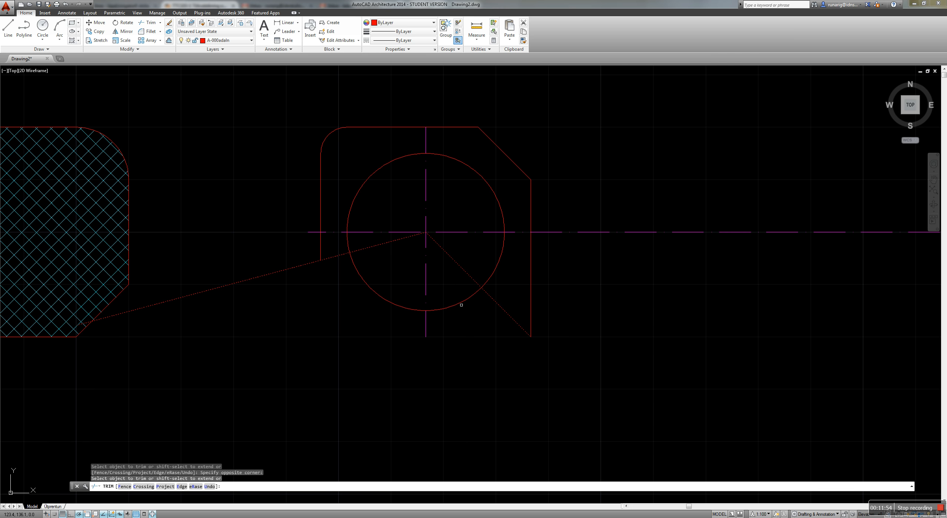
Trim away the circle's lower arc between the two angled lines, and undo the whole trim operation
{"action": "left_click", "coordinate": [406, 293]}
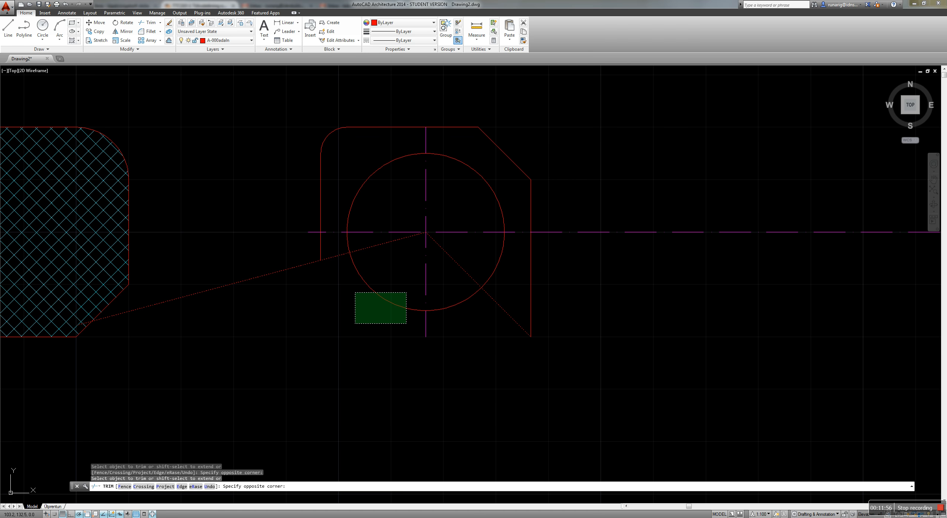
{"action": "left_click", "coordinate": [300, 354]}
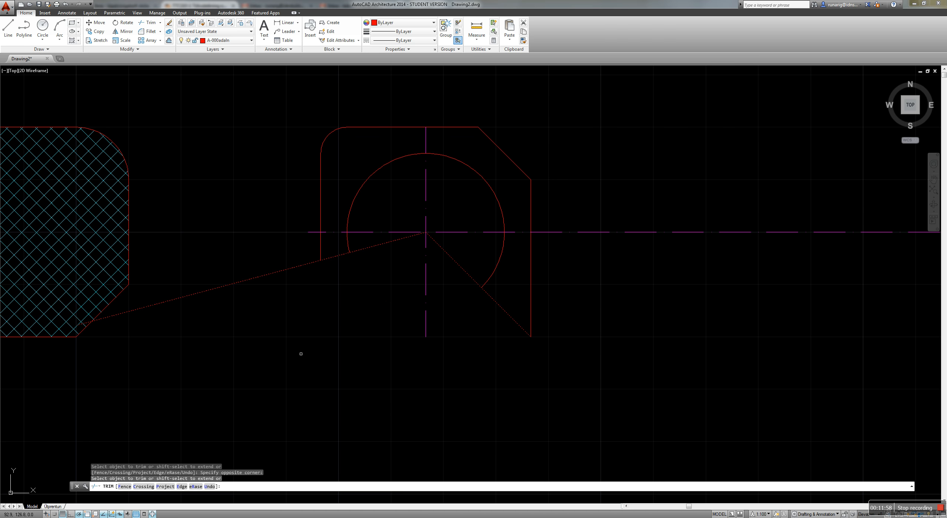
{"action": "key", "text": "ctrl+z"}
{"action": "key", "text": "Escape"}
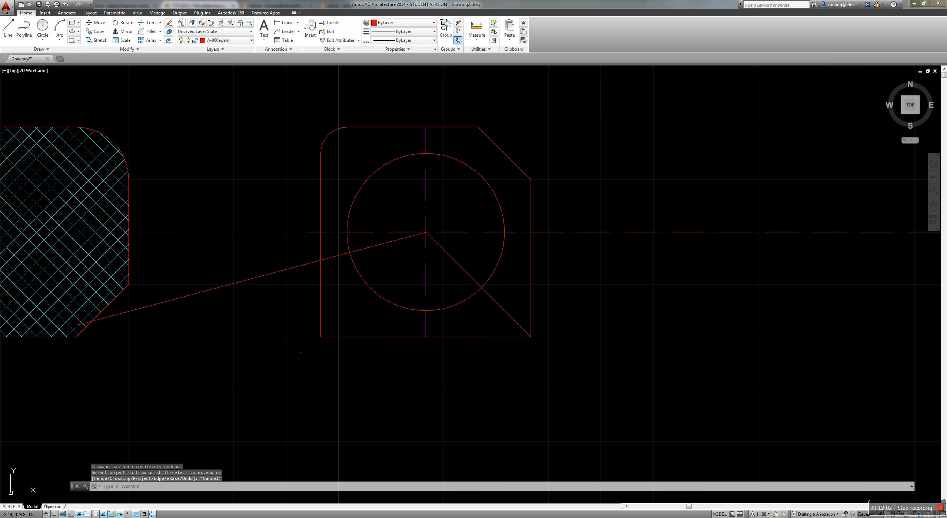
With all objects as cutting edges, trim off the second square's left side below the angled line and its entire bottom edge
{"action": "type", "text": "tr"}
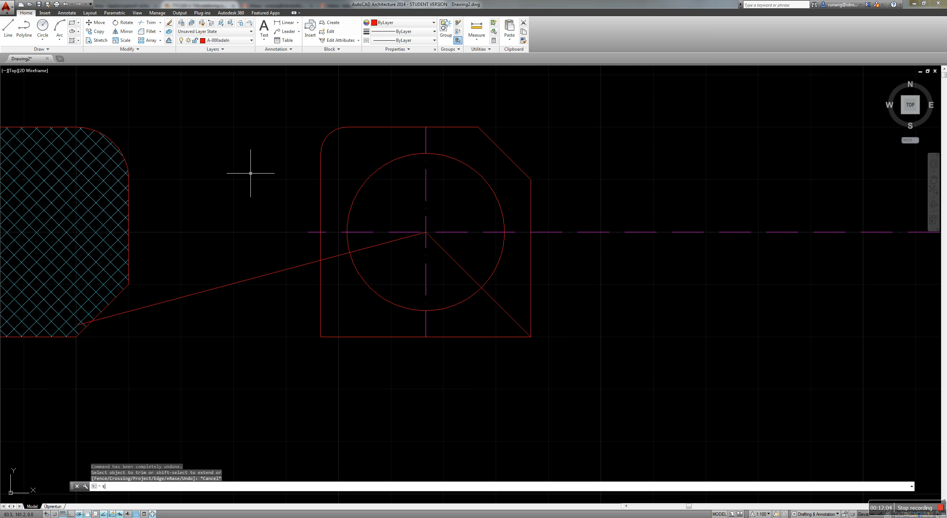
{"action": "key", "text": "Return"}
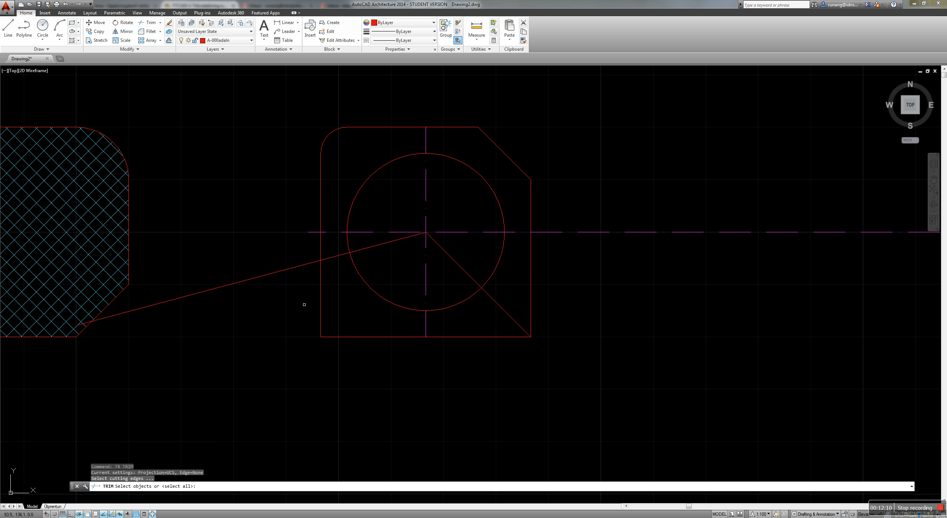
{"action": "key", "text": "Return"}
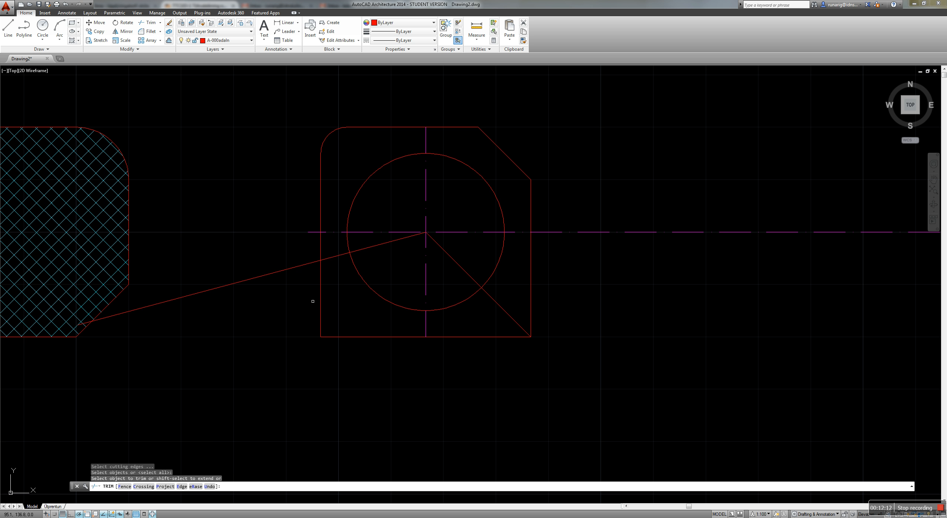
{"action": "left_click", "coordinate": [320, 292]}
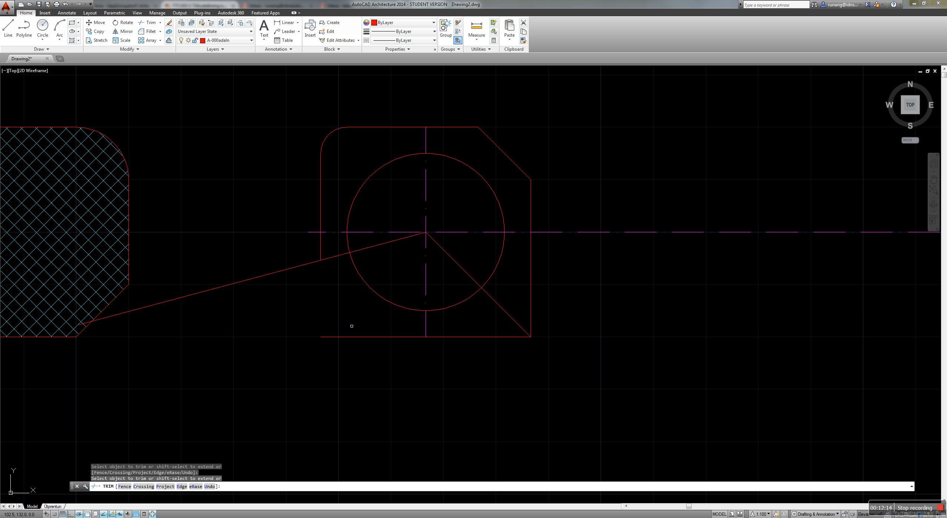
{"action": "left_click", "coordinate": [354, 336]}
{"action": "left_click", "coordinate": [444, 337]}
Trim off the 195° line's overhang beyond the second figure's left side, including the piece inside the first figure's hatch
{"action": "scroll", "coordinate": [75, 327], "scroll_direction": "up", "scroll_amount": 10}
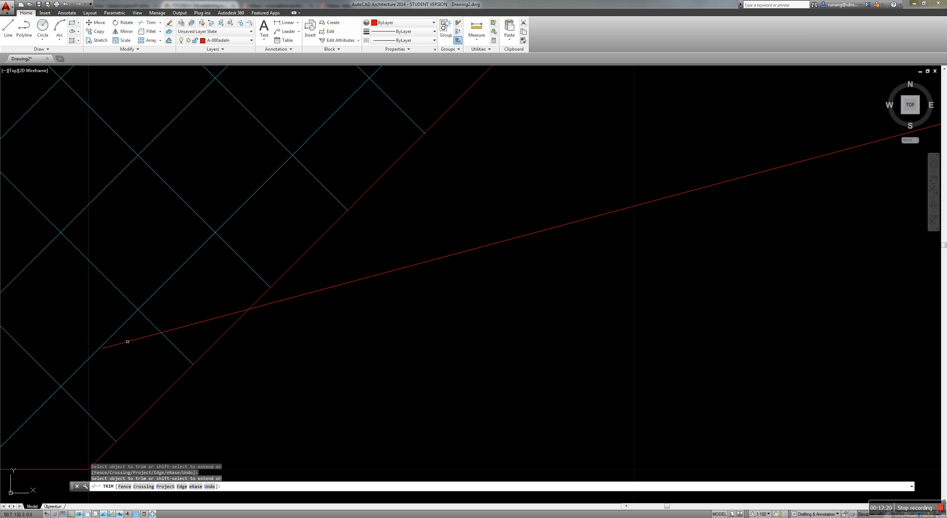
{"action": "left_click", "coordinate": [128, 342]}
{"action": "left_click", "coordinate": [195, 324]}
{"action": "scroll", "coordinate": [256, 306], "scroll_direction": "down", "scroll_amount": 4}
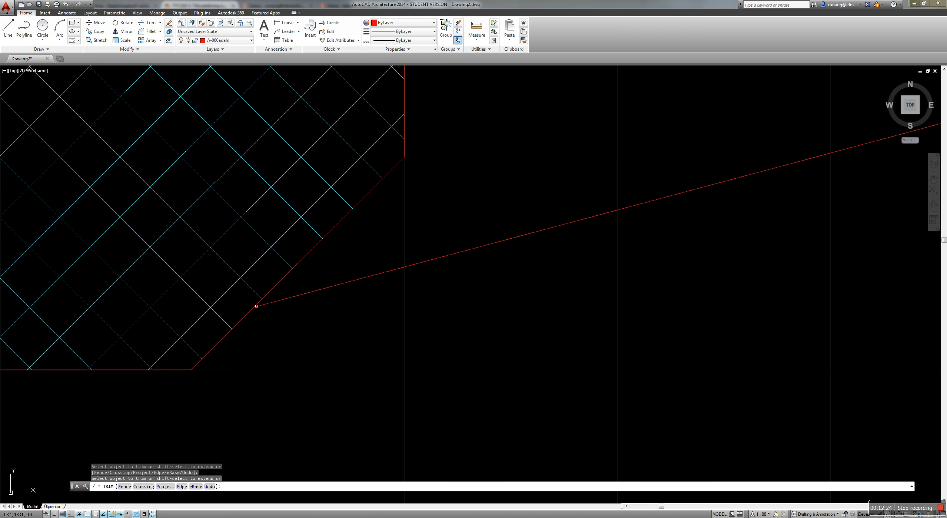
{"action": "scroll", "coordinate": [267, 300], "scroll_direction": "down", "scroll_amount": 4}
{"action": "left_click", "coordinate": [507, 200]}
{"action": "left_click", "coordinate": [460, 288]}
{"action": "scroll", "coordinate": [466, 289], "scroll_direction": "down", "scroll_amount": 5}
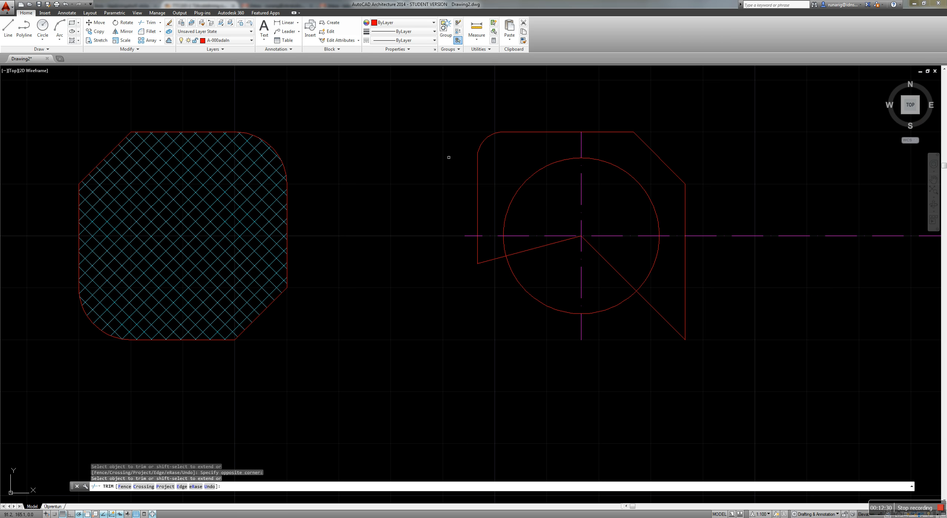
{"action": "key", "text": "Escape"}
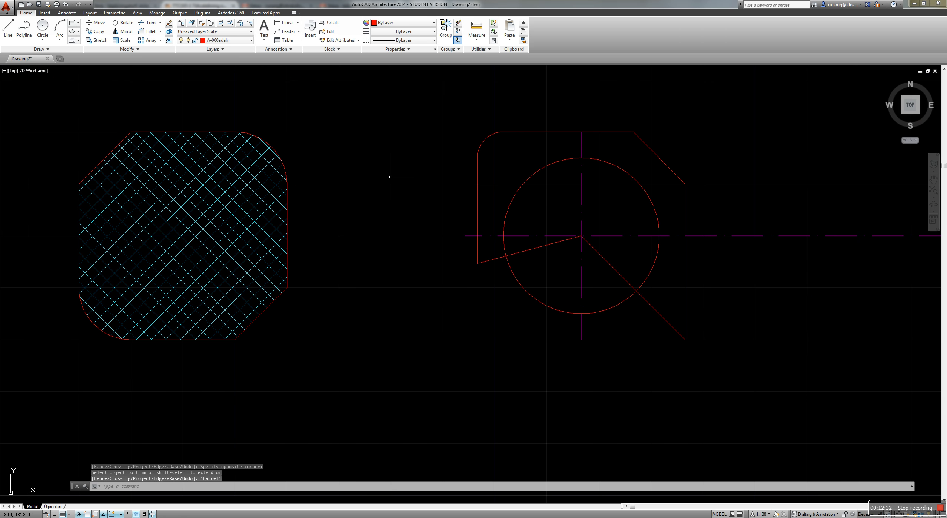
Trim the circle's lower arc between the two angled lines, using those lines as cutting edges
{"action": "type", "text": "TR"}
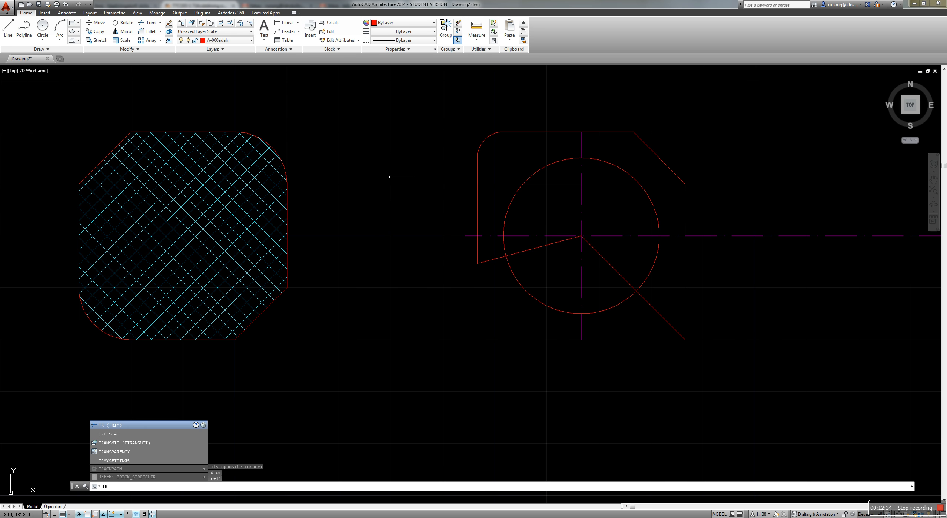
{"action": "key", "text": "Escape"}
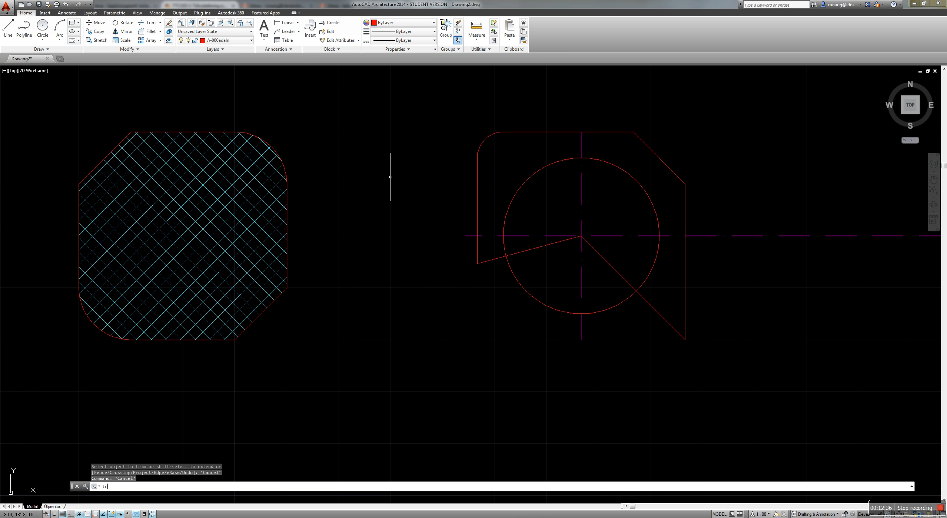
{"action": "type", "text": "tr"}
{"action": "key", "text": "Return"}
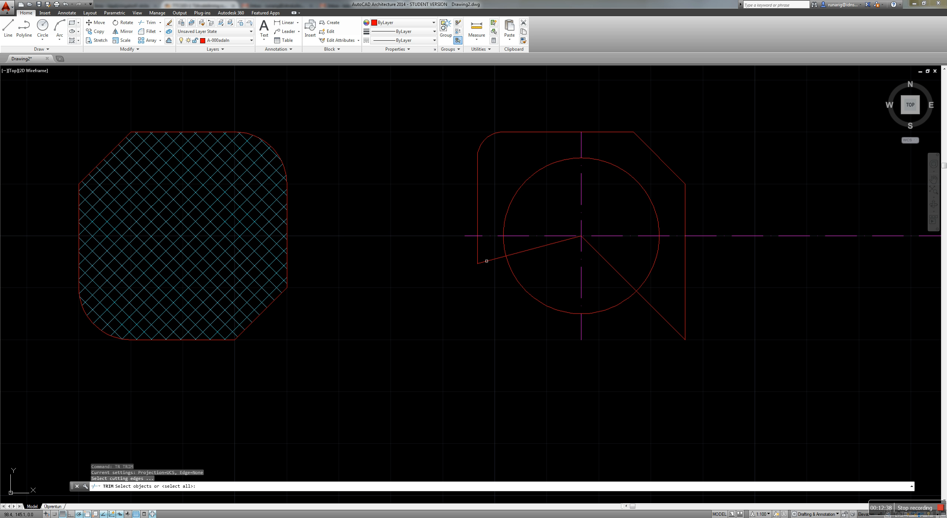
{"action": "left_click", "coordinate": [486, 261]}
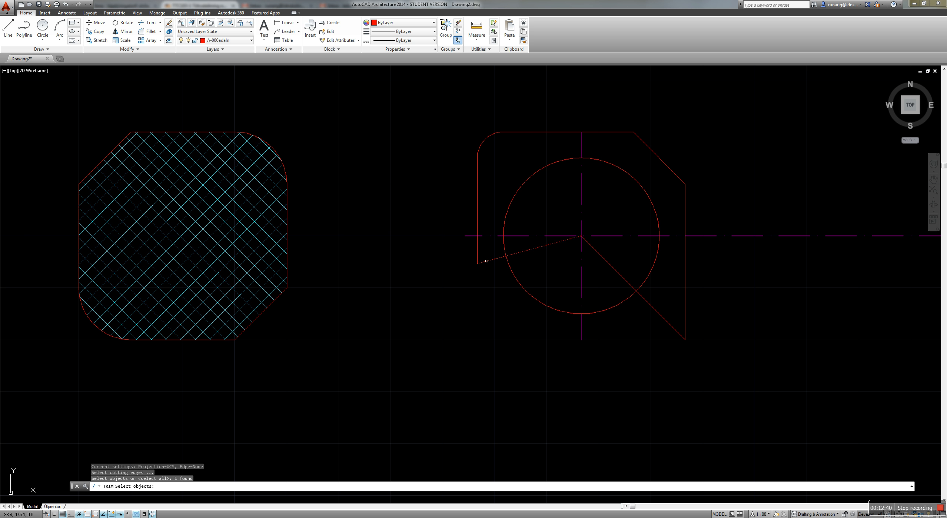
{"action": "left_click", "coordinate": [606, 263]}
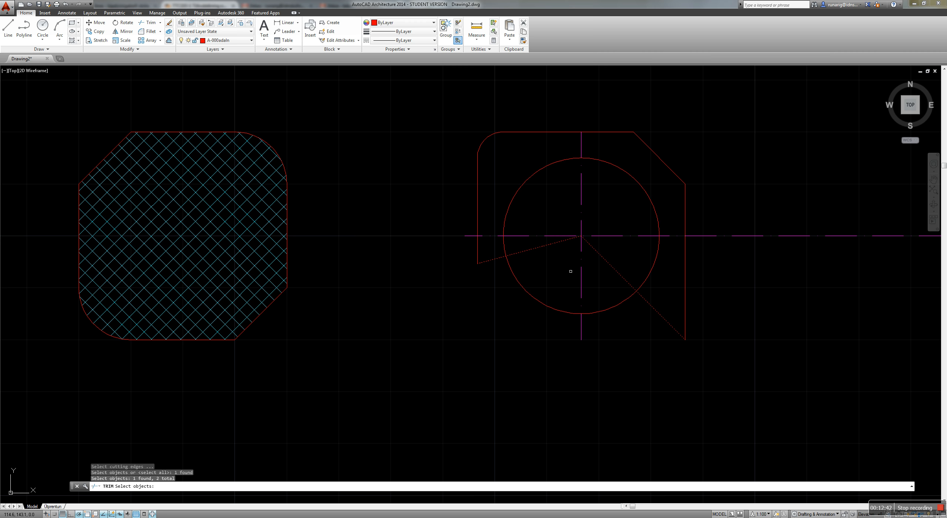
{"action": "key", "text": "Return"}
{"action": "left_click", "coordinate": [567, 273]}
{"action": "left_click", "coordinate": [525, 323]}
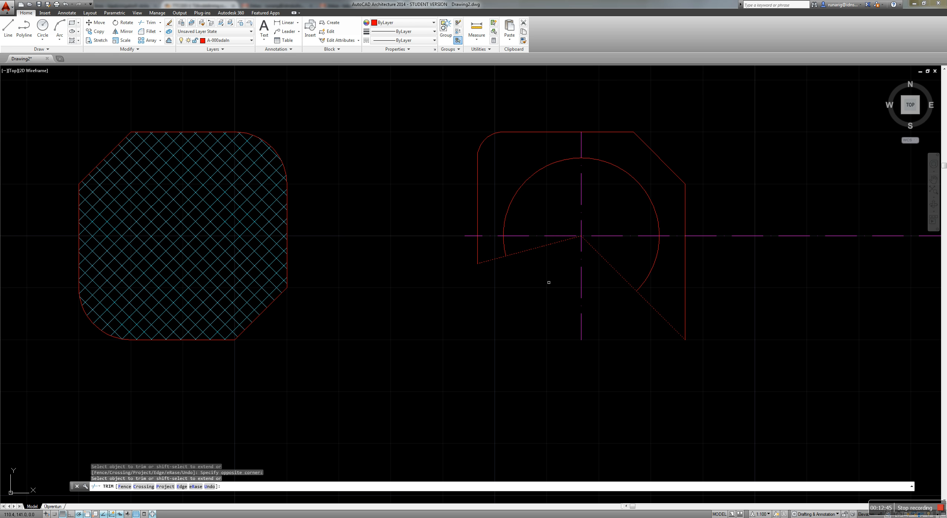
{"action": "key", "text": "Escape"}
Make A-000hatch the current layer
{"action": "scroll", "coordinate": [543, 282], "scroll_direction": "down", "scroll_amount": 3}
{"action": "middle_click_drag", "start_coordinate": [544, 282], "coordinate": [446, 311]}
{"action": "scroll", "coordinate": [487, 259], "scroll_direction": "up", "scroll_amount": 3}
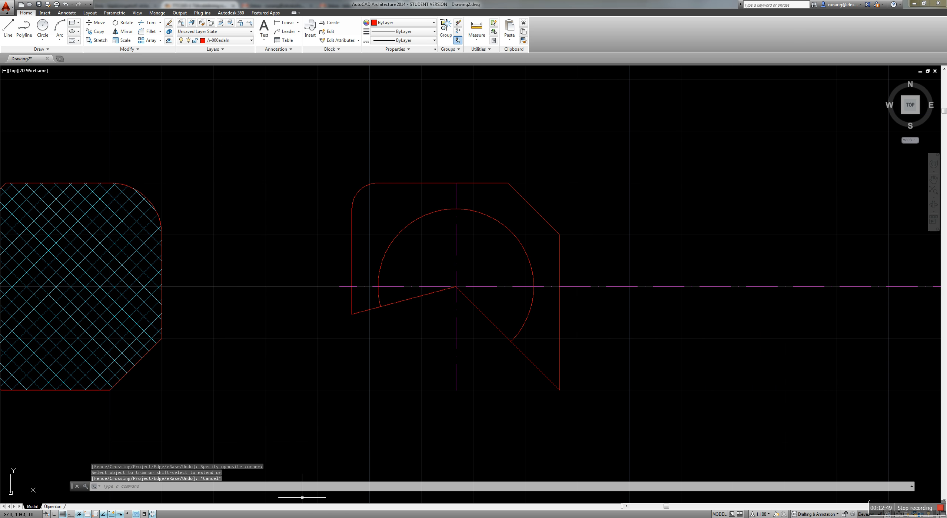
{"action": "mouse_move", "coordinate": [285, 517]}
{"action": "mouse_move", "coordinate": [275, 500]}
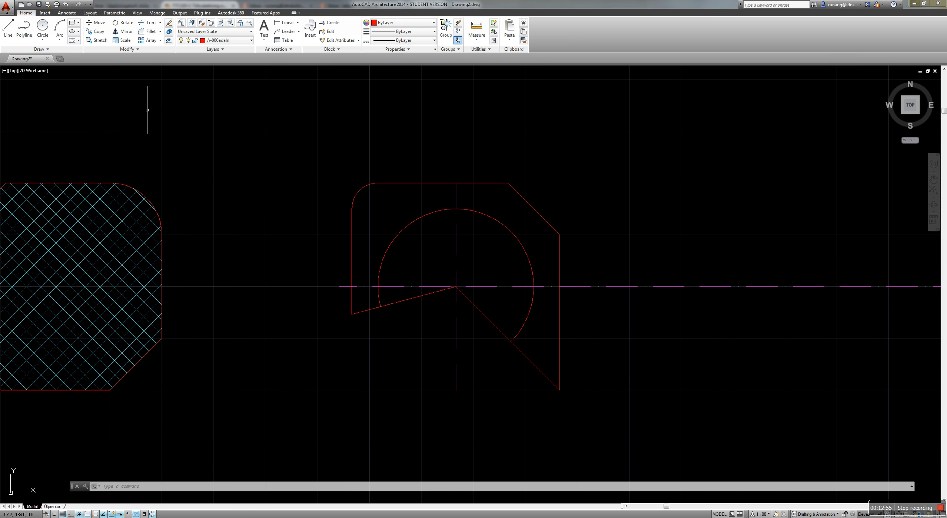
{"action": "left_click", "coordinate": [224, 40]}
{"action": "left_click", "coordinate": [222, 85]}
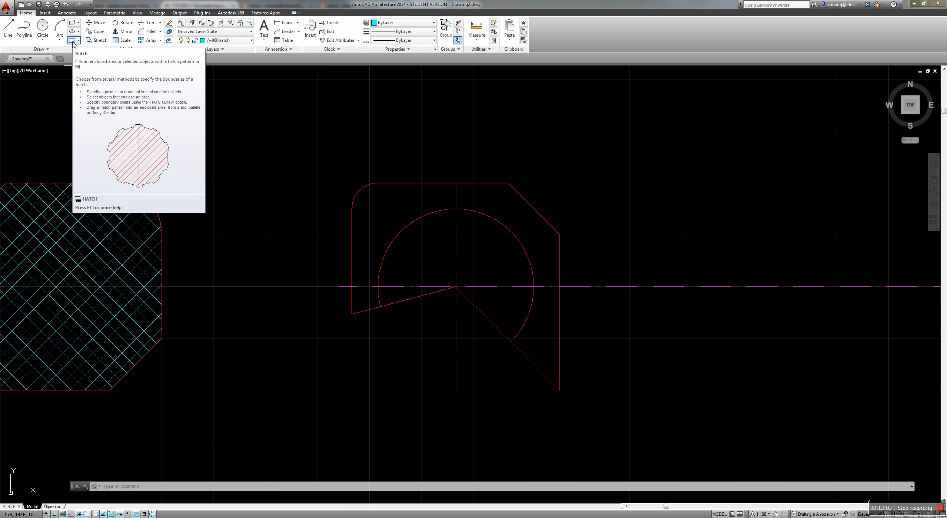
Hatch all parts of the circle sector in the second figure with the user-defined cross pattern at spacing 2
{"action": "left_click", "coordinate": [72, 40]}
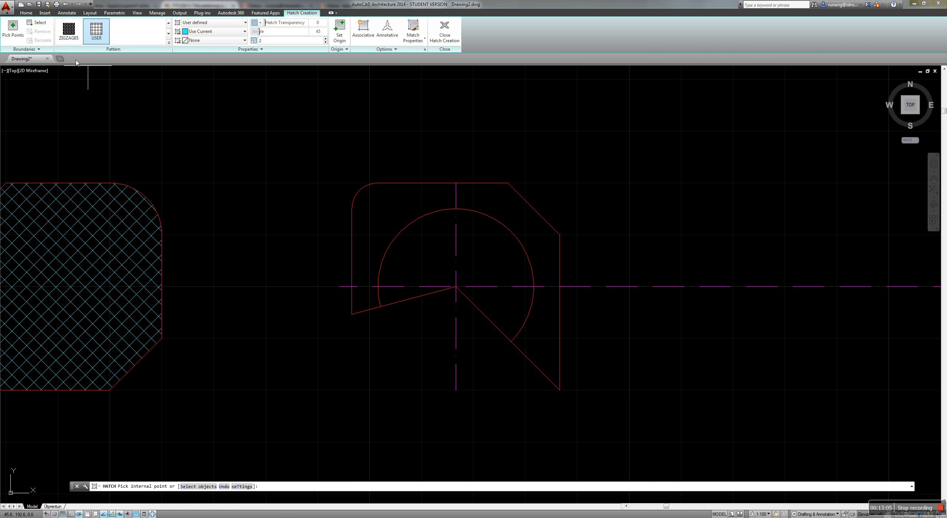
{"action": "left_click", "coordinate": [396, 298]}
{"action": "left_click", "coordinate": [415, 258]}
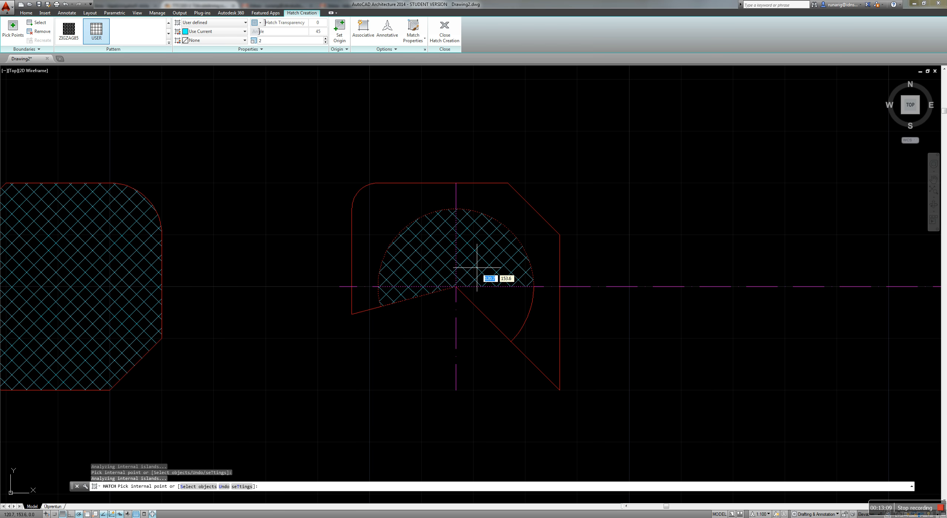
{"action": "left_click", "coordinate": [490, 306]}
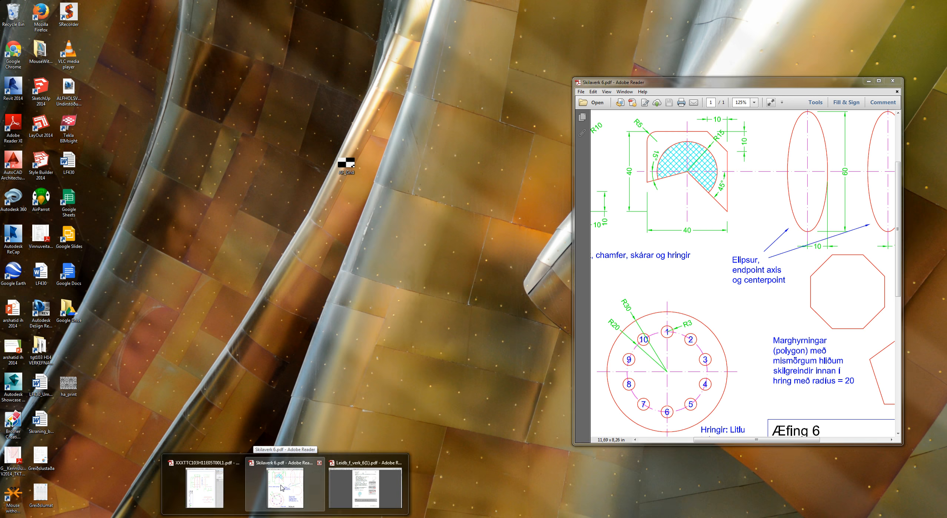
Finish the hatch and examine the first two figures and their dimensions in Skilaverk 6.pdf against the drawing
{"action": "left_click", "coordinate": [281, 488]}
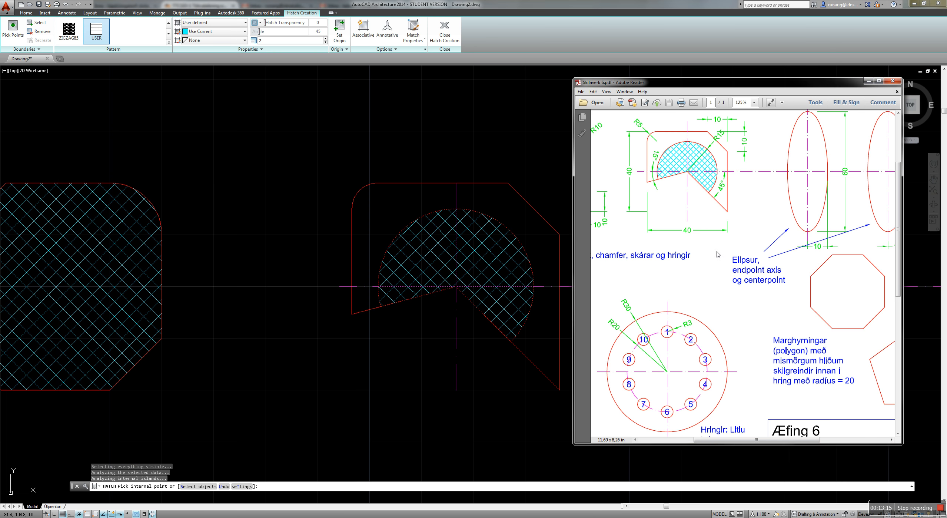
{"action": "scroll", "coordinate": [696, 270], "scroll_direction": "left", "scroll_amount": 5}
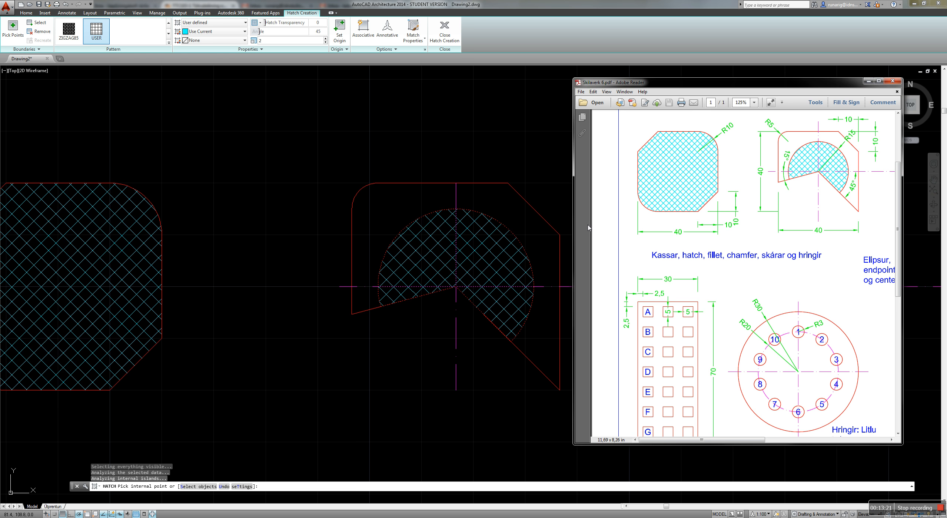
{"action": "left_click", "coordinate": [281, 152]}
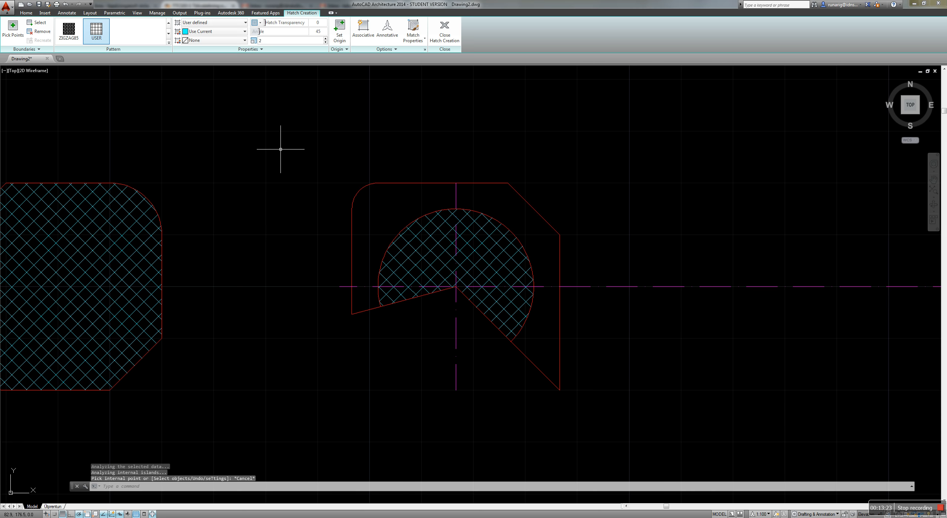
{"action": "key", "text": "Escape"}
{"action": "scroll", "coordinate": [222, 165], "scroll_direction": "down", "scroll_amount": 2}
{"action": "middle_click_drag", "start_coordinate": [222, 165], "coordinate": [303, 173]}
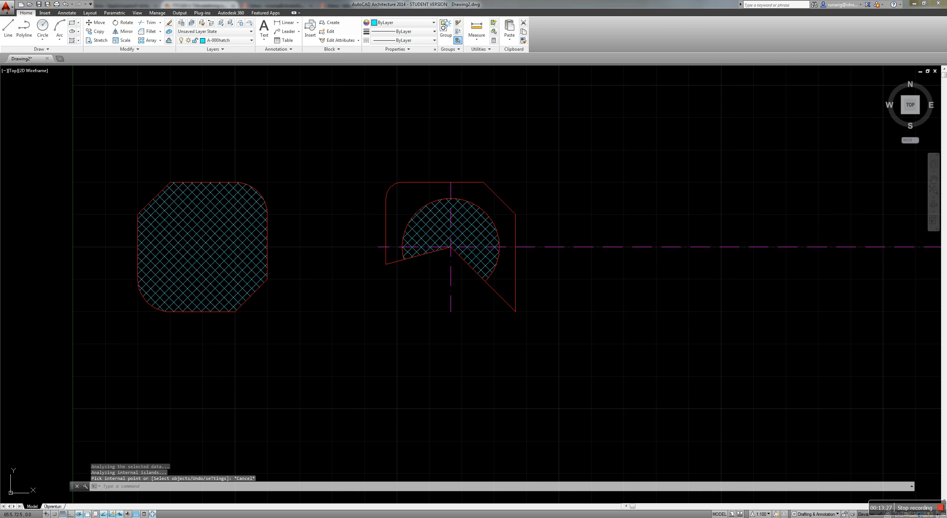
{"action": "left_click", "coordinate": [285, 487]}
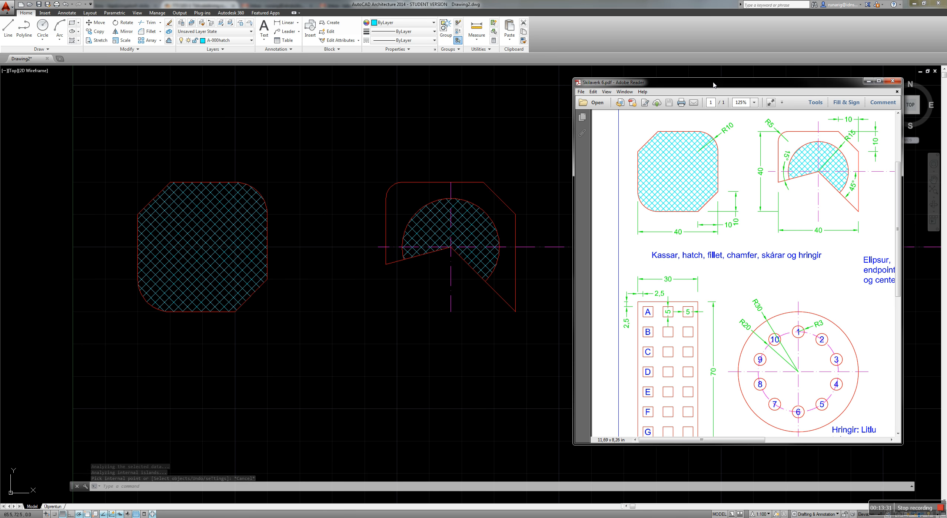
{"action": "left_click", "coordinate": [537, 116]}
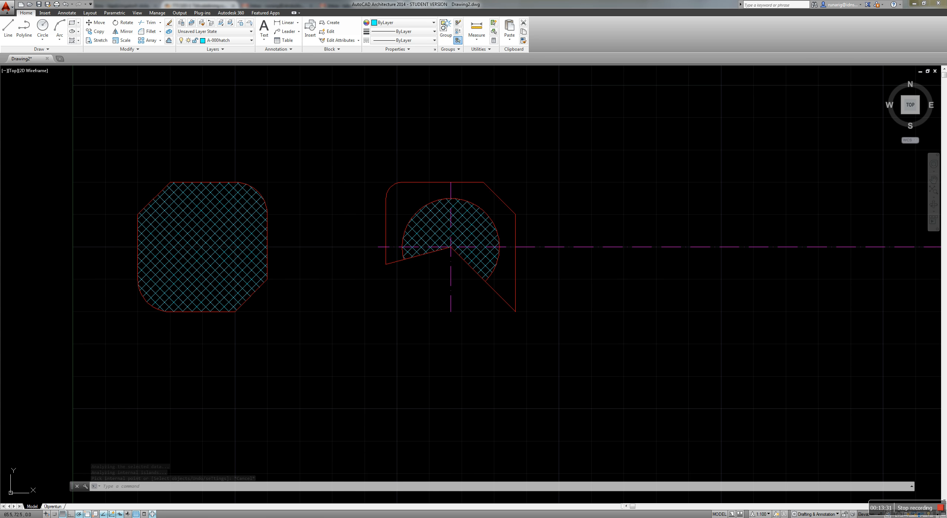
Make A-000mallin the current layer and choose Bygg 1-1 as the dimension style
{"action": "left_click", "coordinate": [235, 41]}
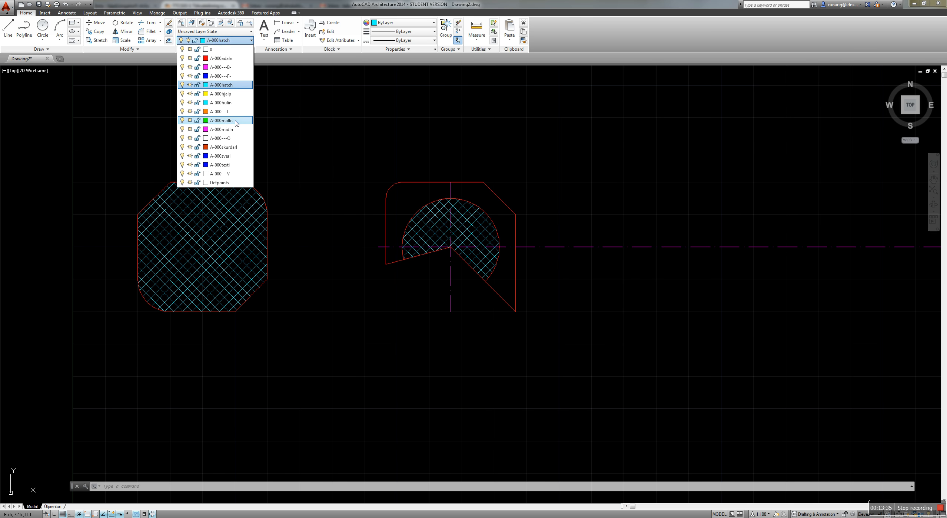
{"action": "left_click", "coordinate": [235, 100]}
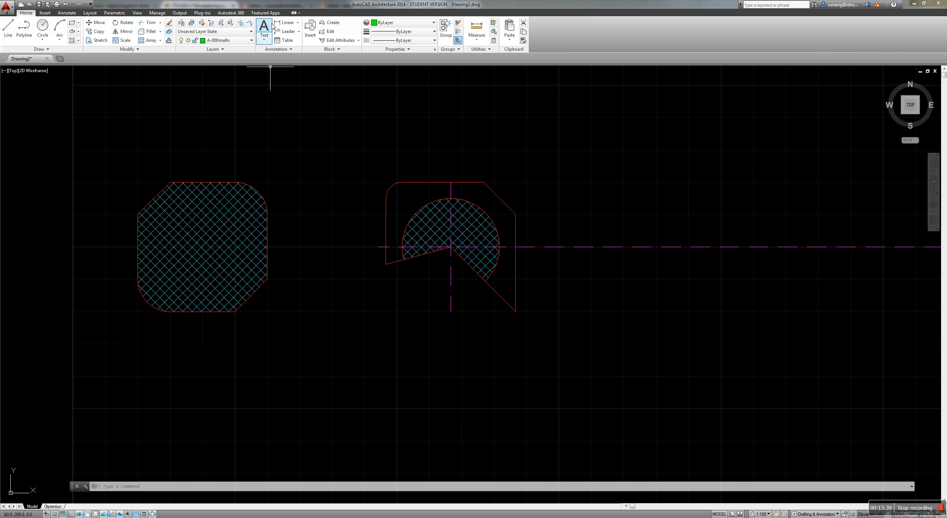
{"action": "left_click", "coordinate": [277, 49]}
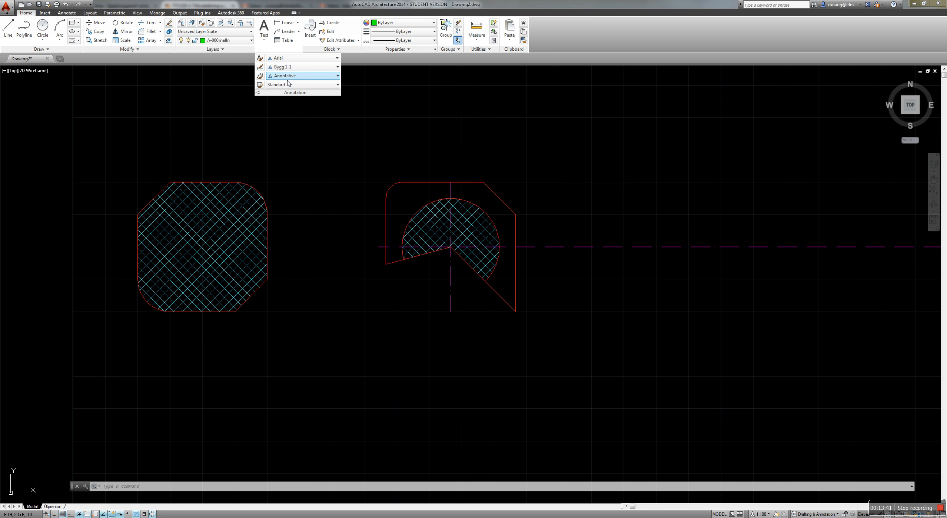
{"action": "left_click", "coordinate": [287, 68]}
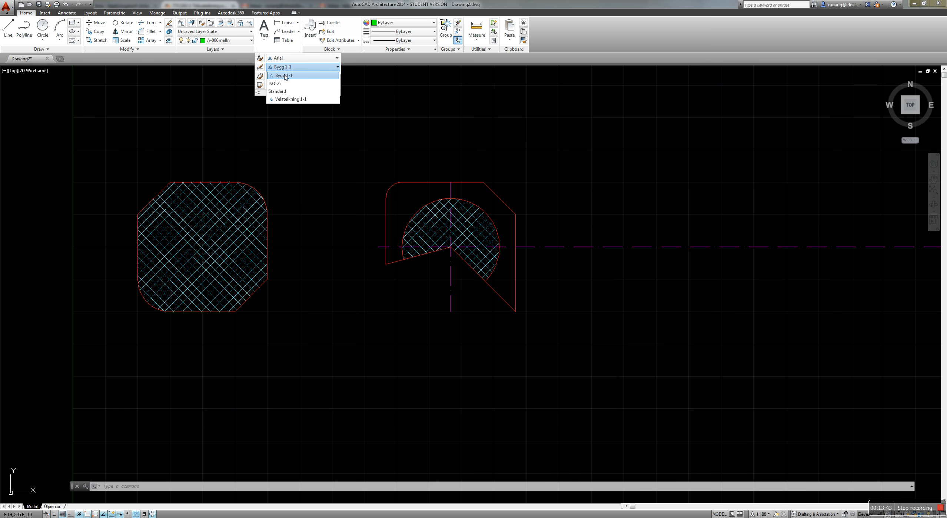
{"action": "left_click", "coordinate": [285, 76]}
{"action": "left_click", "coordinate": [285, 76]}
{"action": "left_click", "coordinate": [285, 75]}
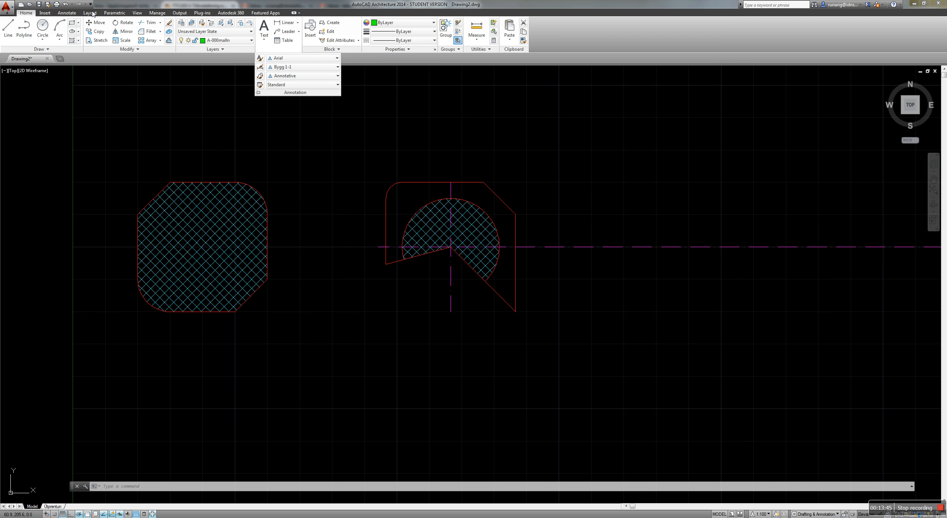
Set the model's annotation scale to 1:1
{"action": "left_click", "coordinate": [67, 13]}
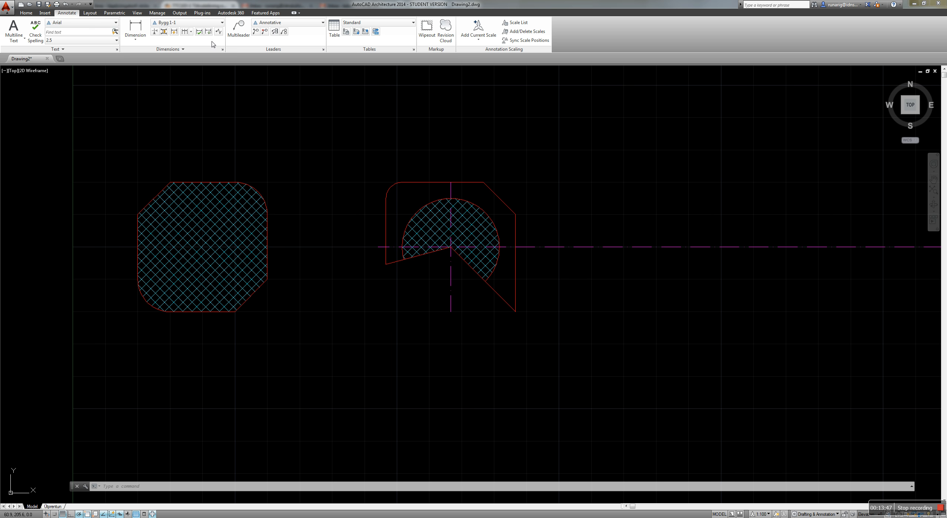
{"action": "left_click", "coordinate": [25, 13]}
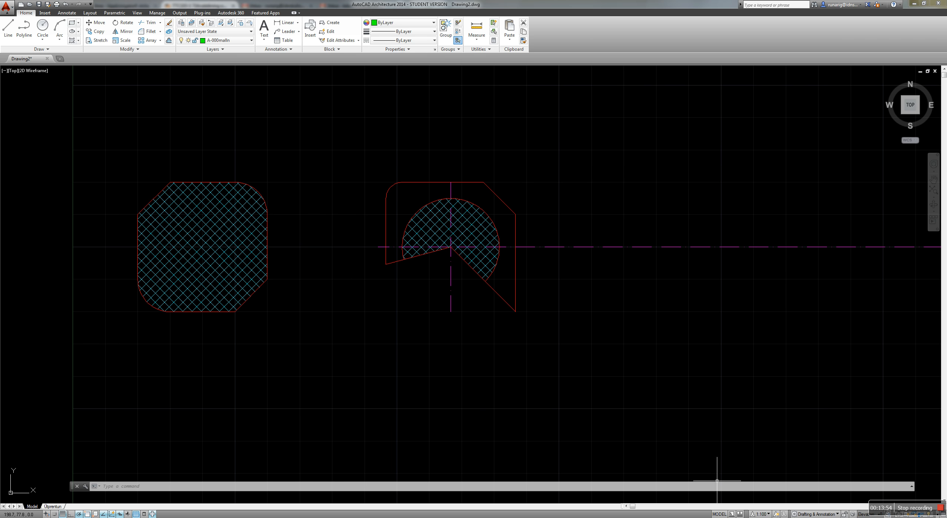
{"action": "left_click", "coordinate": [761, 515]}
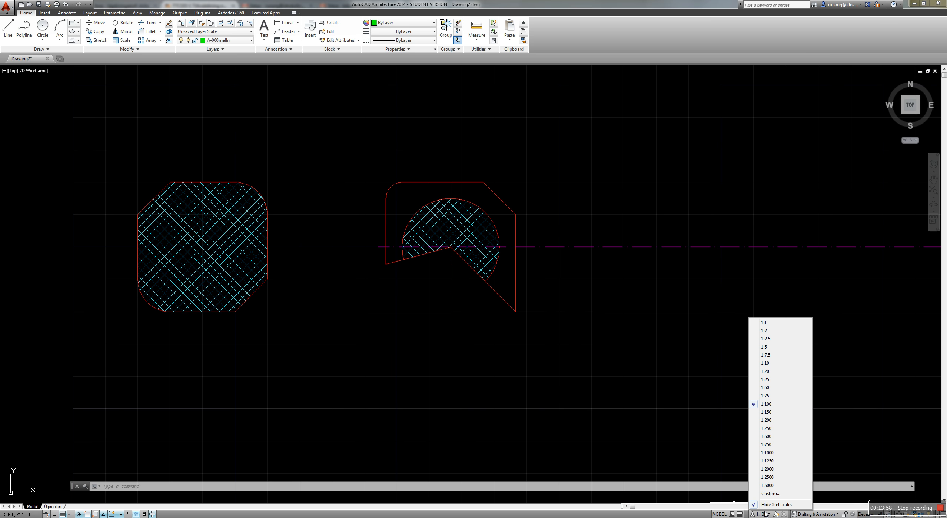
{"action": "left_click", "coordinate": [774, 324]}
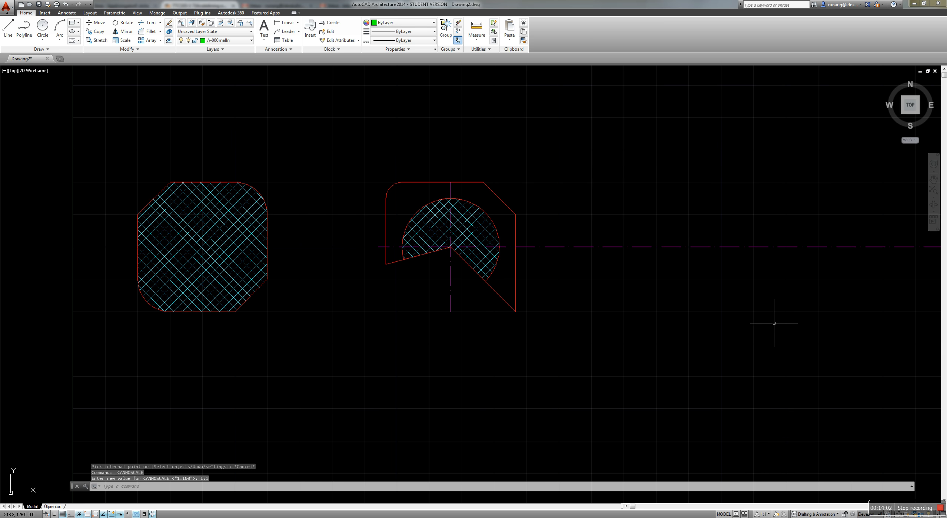
Add a linear dimension for the first figure's overall width below it, accepting the 1:1 annotation scale
{"action": "left_click", "coordinate": [293, 23]}
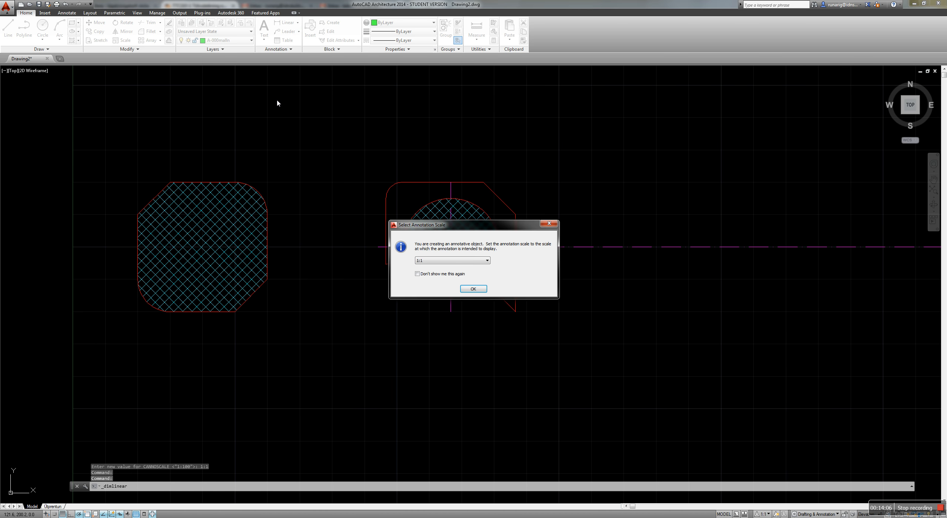
{"action": "left_click", "coordinate": [476, 291]}
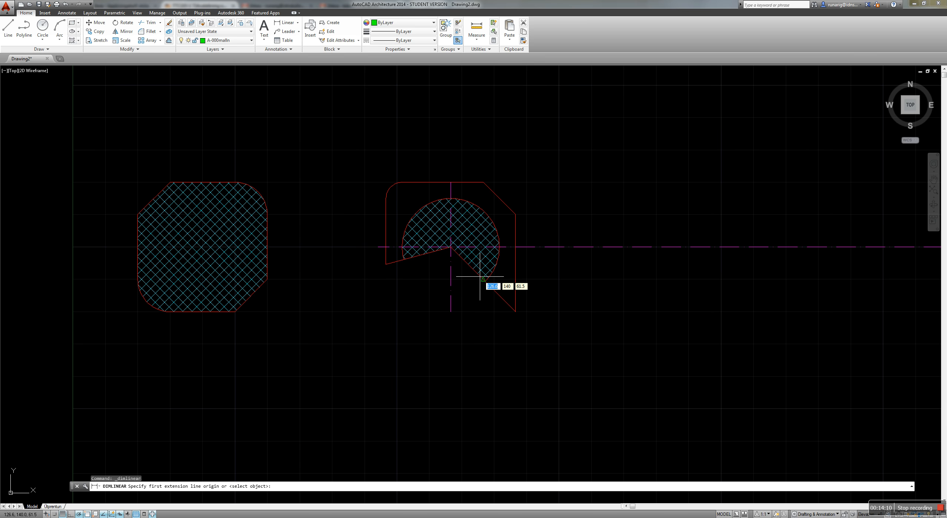
{"action": "left_click", "coordinate": [137, 280]}
{"action": "left_click", "coordinate": [267, 279]}
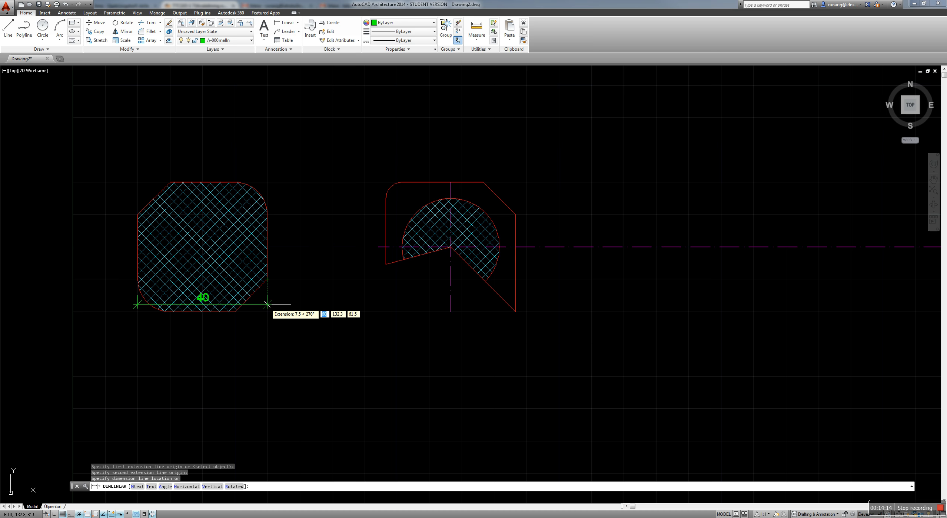
{"action": "left_click", "coordinate": [265, 329]}
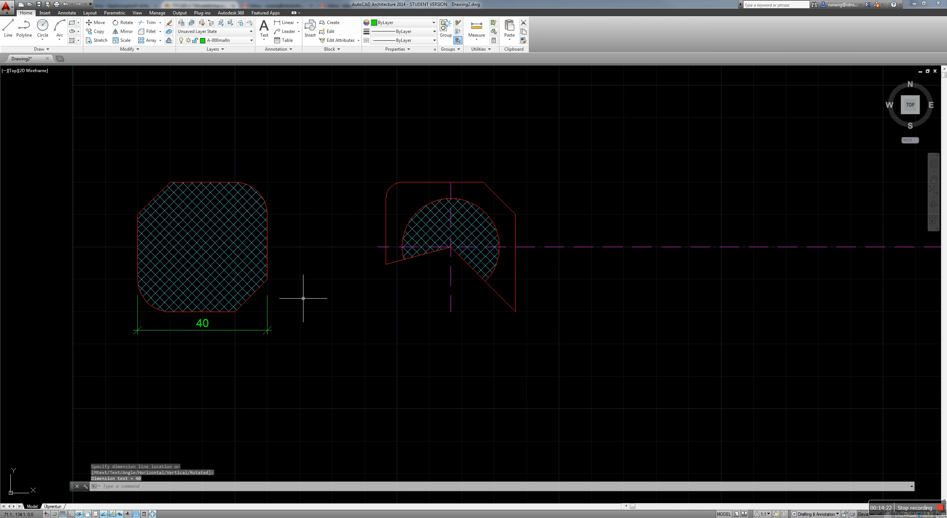
Add a vertical linear dimension for the first figure's lower-right chamfer, placed to the right of the figure
{"action": "key", "text": "Return"}
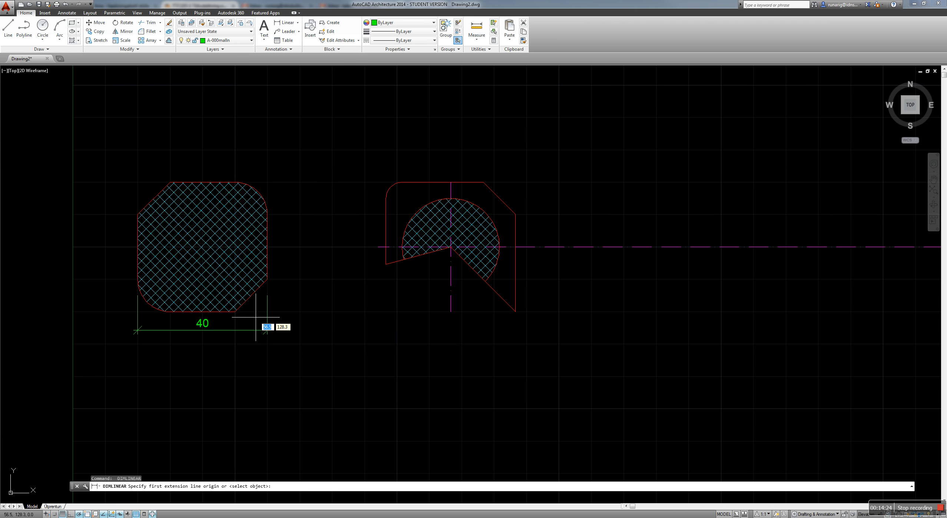
{"action": "left_click", "coordinate": [237, 313]}
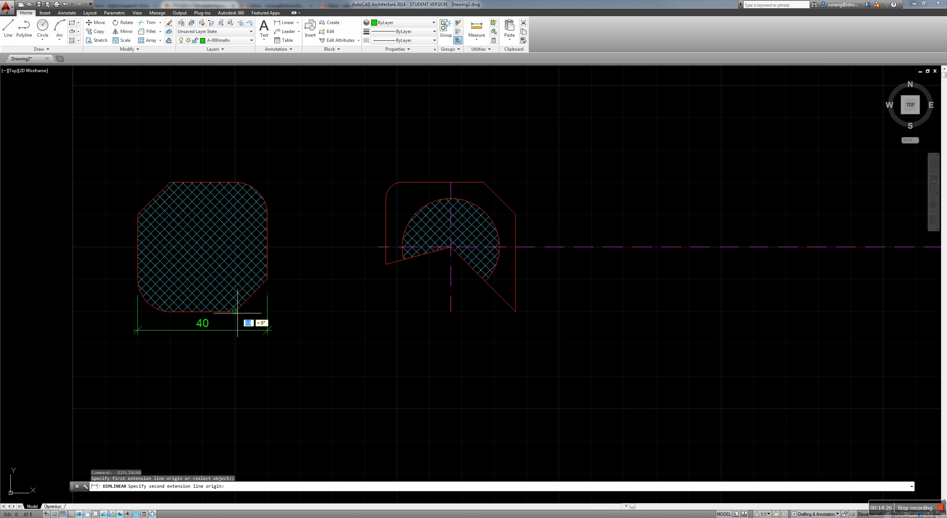
{"action": "left_click", "coordinate": [267, 279]}
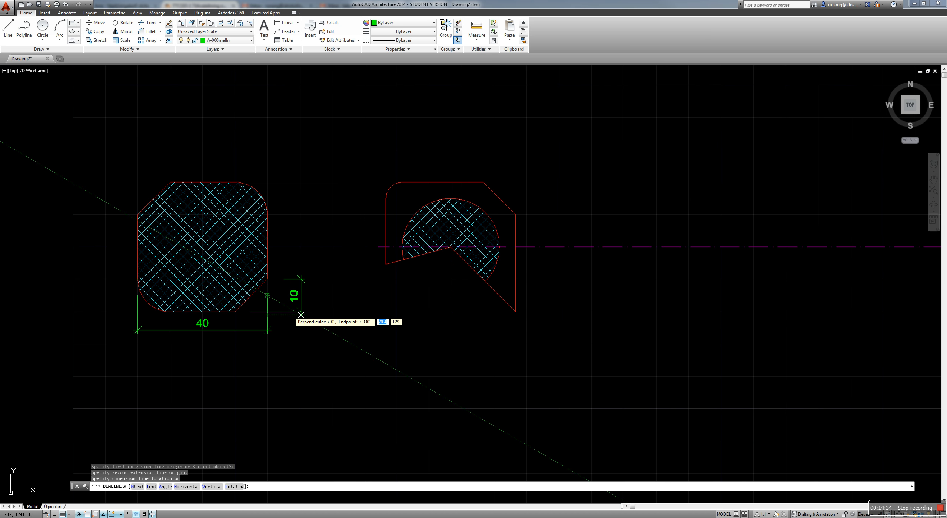
{"action": "left_click", "coordinate": [301, 314]}
{"action": "key", "text": "Return"}
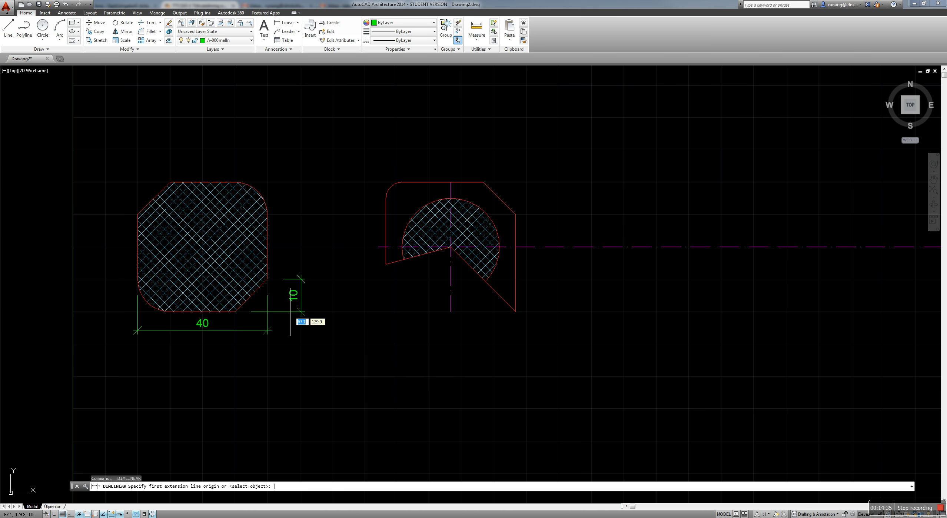
{"action": "left_click", "coordinate": [266, 280]}
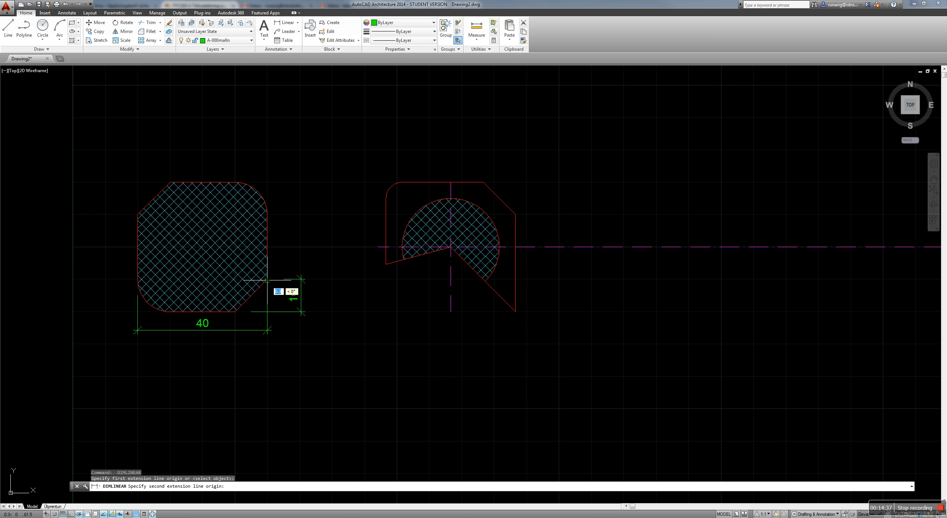
{"action": "left_click", "coordinate": [234, 312]}
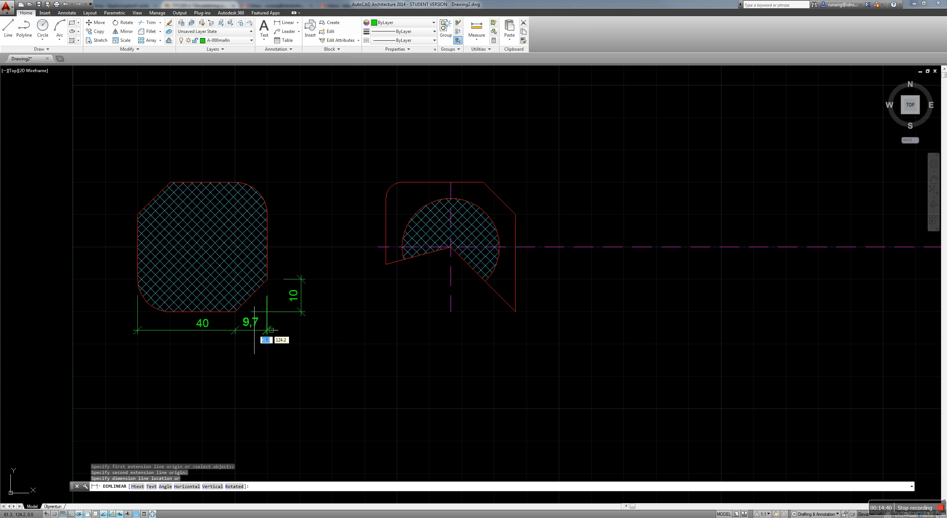
{"action": "key", "text": "Escape"}
Add a horizontal linear dimension between the lower-right chamfer's endpoints, placed just below the first figure near the overall width dimension line
{"action": "key", "text": "Return"}
{"action": "left_click", "coordinate": [267, 280]}
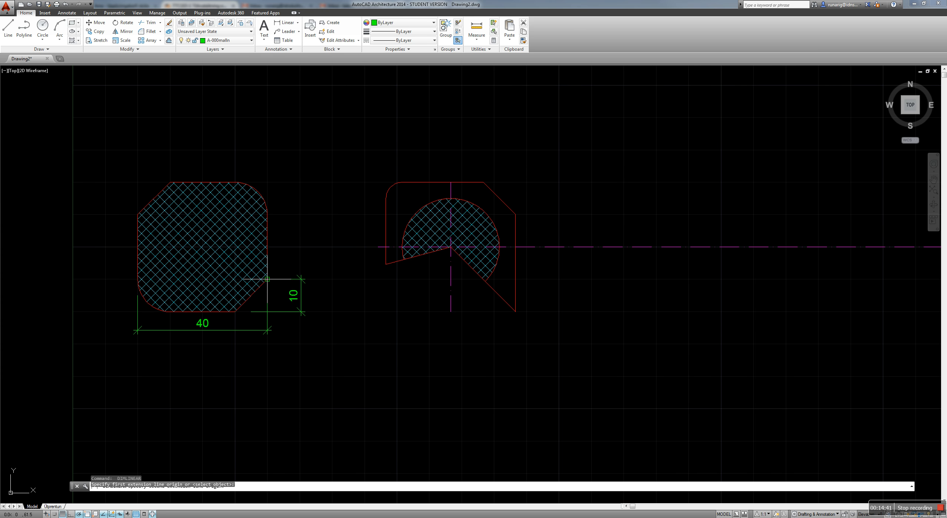
{"action": "left_click", "coordinate": [236, 312]}
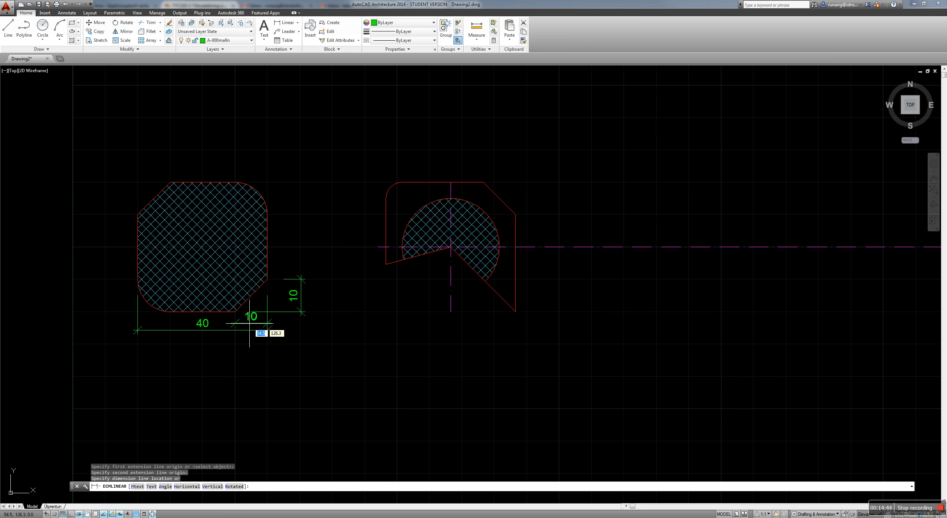
{"action": "scroll", "coordinate": [251, 327], "scroll_direction": "up", "scroll_amount": 6}
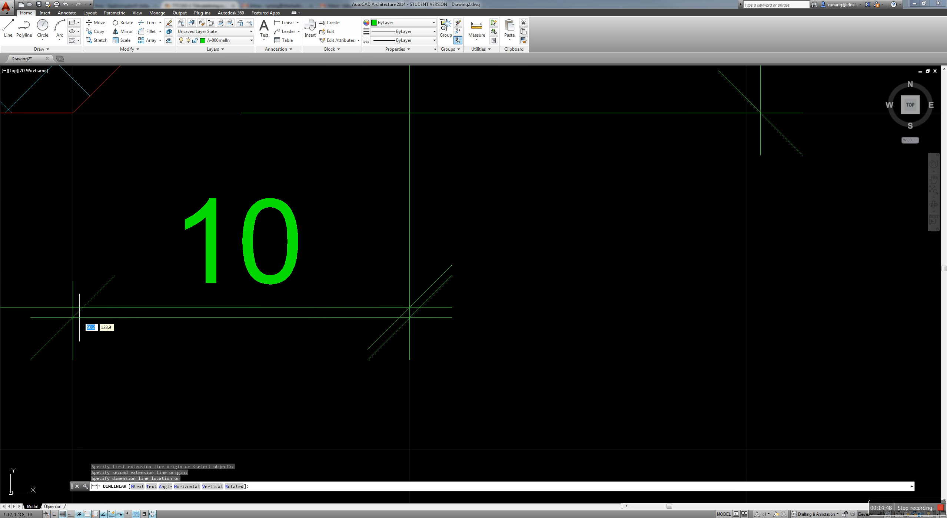
{"action": "left_click", "coordinate": [423, 318]}
Move the first figure's overall width dimension straight down by 10, clear of the chamfer dimension
{"action": "scroll", "coordinate": [408, 311], "scroll_direction": "down", "scroll_amount": 6}
{"action": "left_click", "coordinate": [319, 307]}
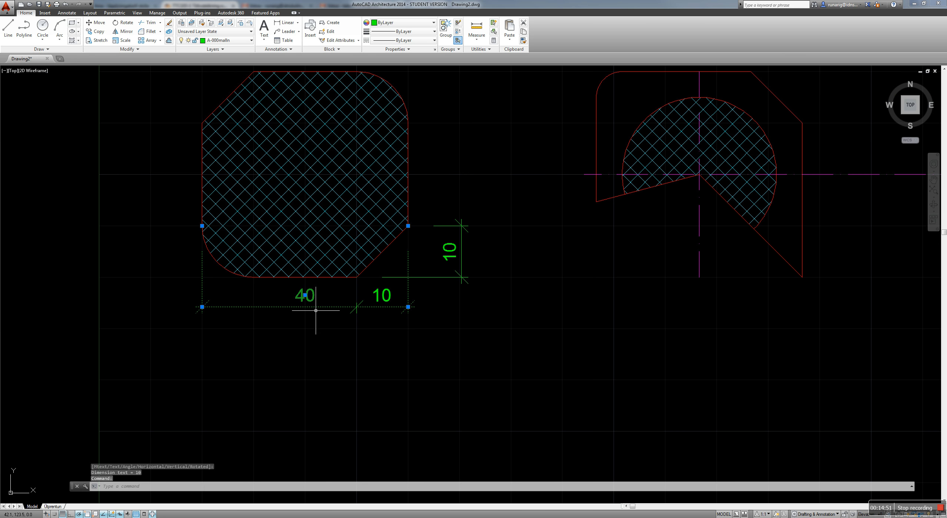
{"action": "left_click", "coordinate": [305, 295]}
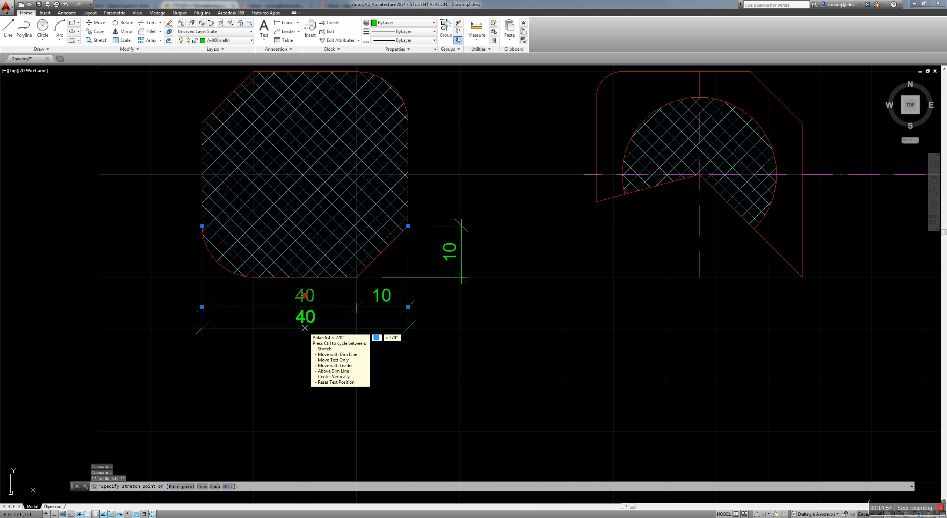
{"action": "type", "text": "10"}
{"action": "key", "text": "Return"}
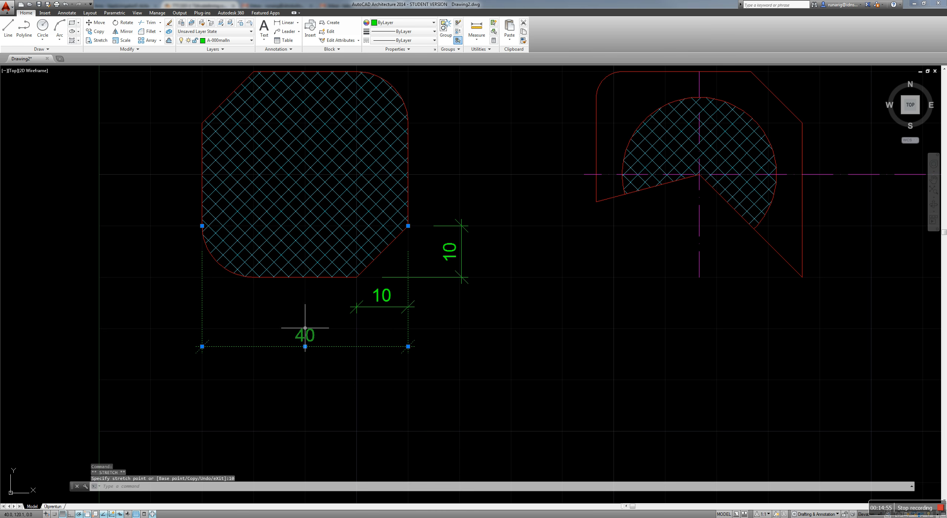
{"action": "key", "text": "Escape"}
{"action": "scroll", "coordinate": [487, 230], "scroll_direction": "down", "scroll_amount": 2}
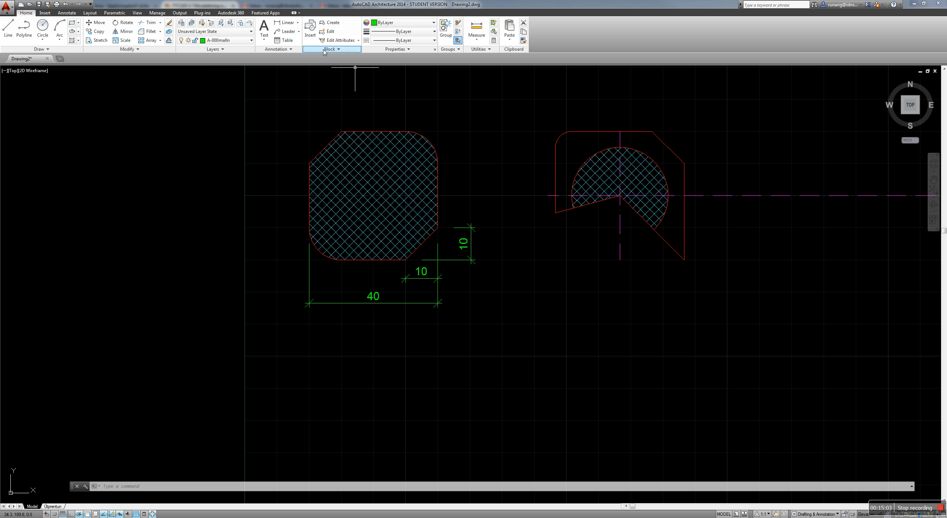
Add a radius dimension to the first figure's upper-right rounded corner, placed just outside the figure
{"action": "left_click", "coordinate": [297, 23]}
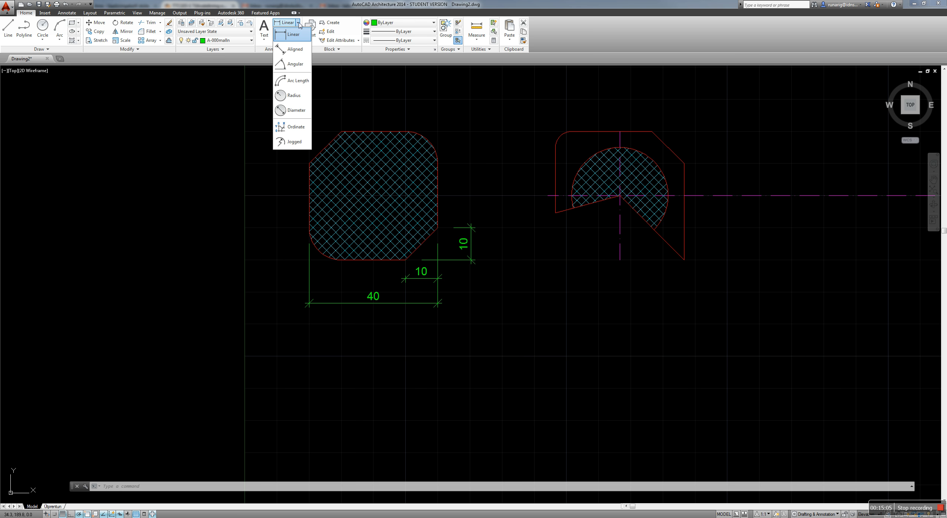
{"action": "left_click", "coordinate": [294, 96]}
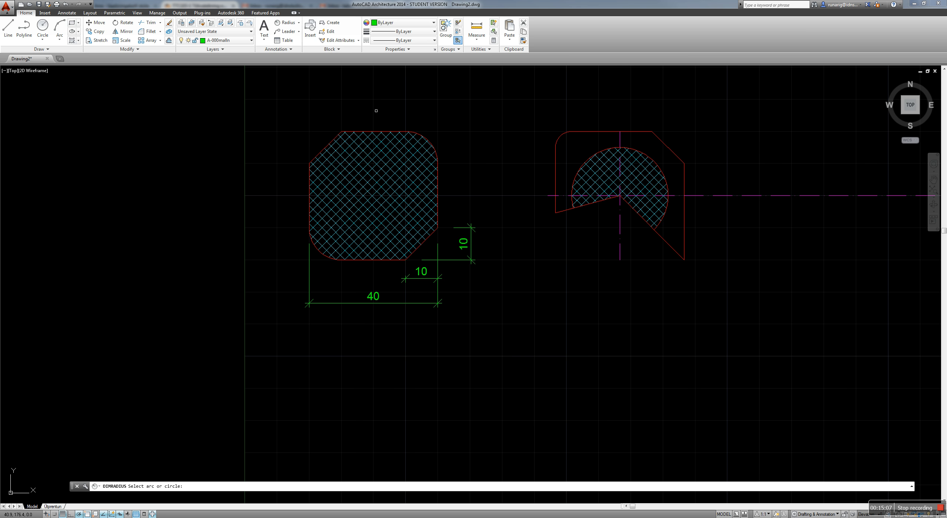
{"action": "left_click", "coordinate": [430, 140]}
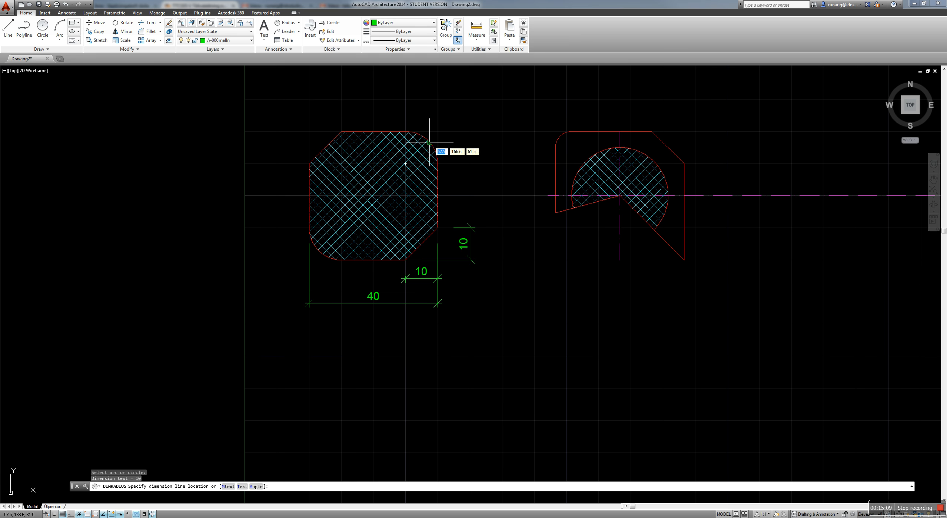
{"action": "left_click", "coordinate": [446, 129]}
Add radius dimensions to the second figure's upper-left rounded corner and to its hatched circular arc, with both texts placed up and outward
{"action": "middle_click_drag", "start_coordinate": [526, 127], "coordinate": [433, 163]}
{"action": "key", "text": "Return"}
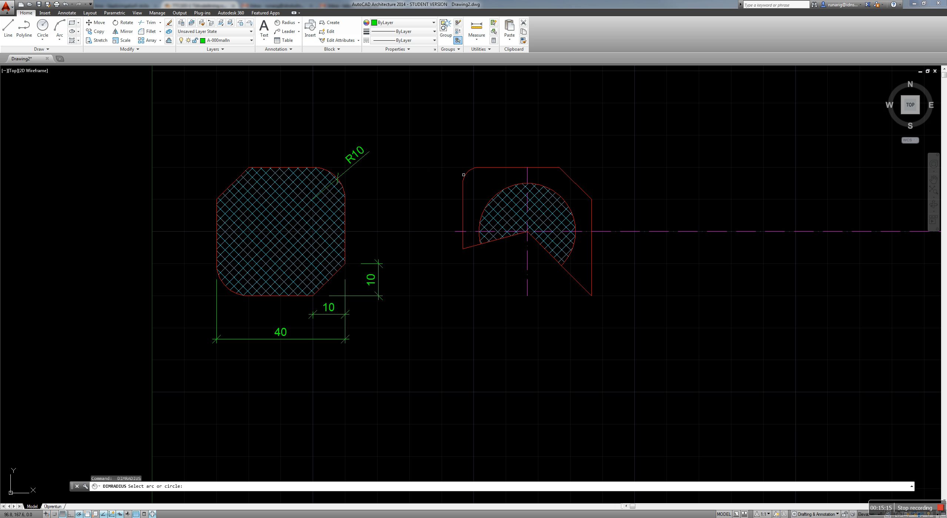
{"action": "left_click", "coordinate": [464, 174]}
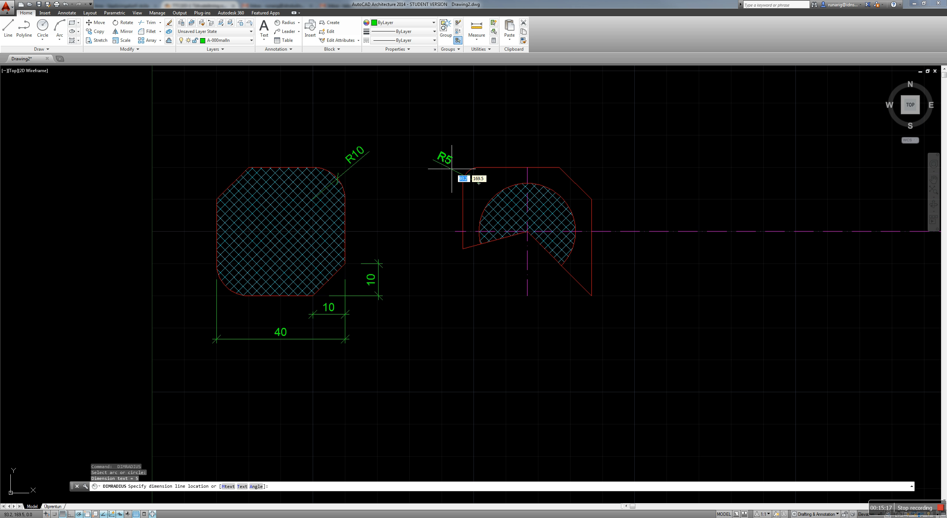
{"action": "left_click", "coordinate": [451, 163]}
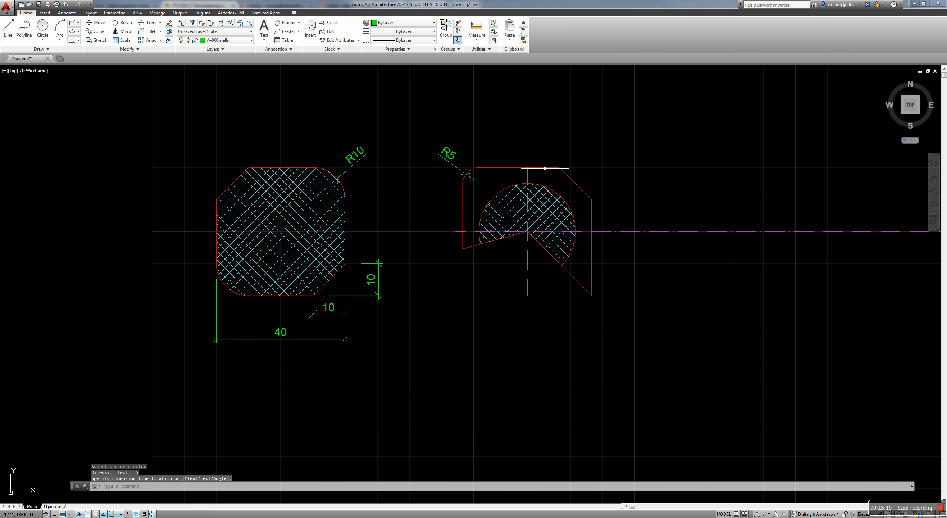
{"action": "key", "text": "Return"}
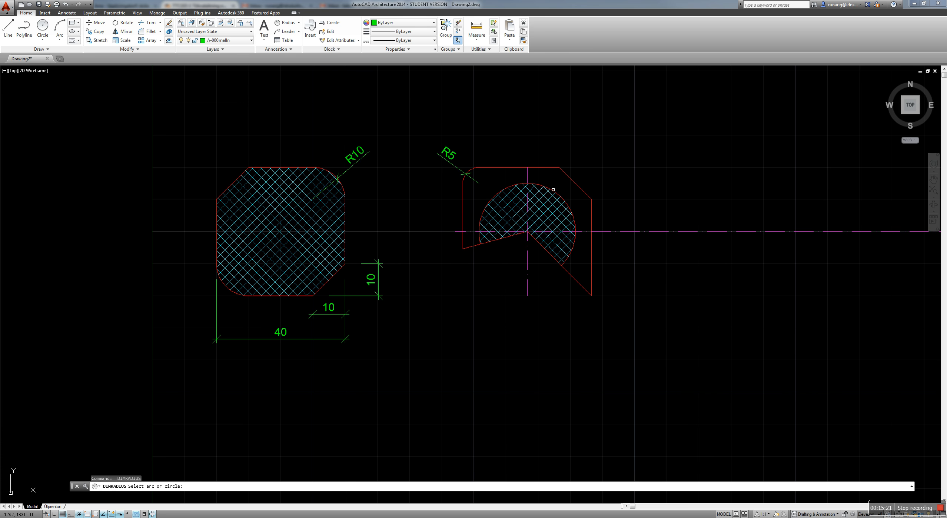
{"action": "left_click", "coordinate": [552, 191]}
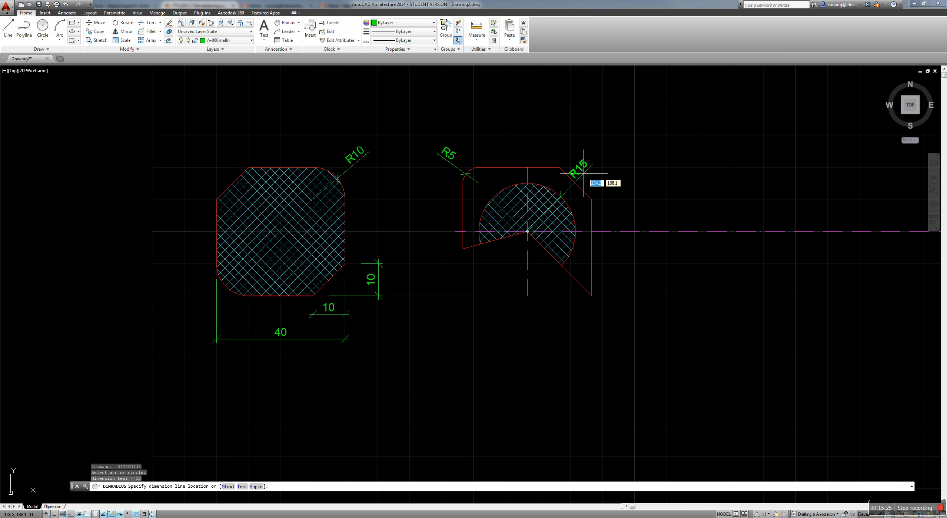
{"action": "left_click", "coordinate": [585, 174]}
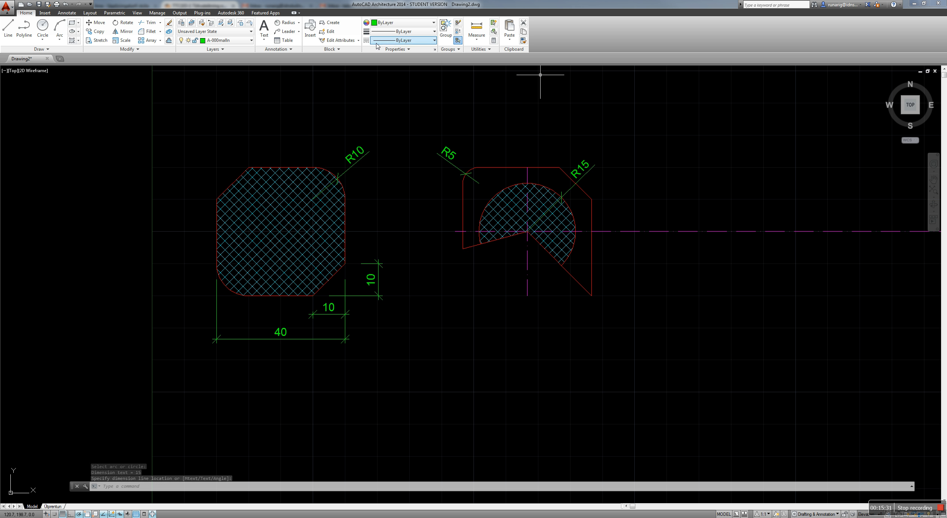
Add an angular dimension between the horizontal centre line and the second figure's lower-left sloping edge, placed between the outline and the hatched arc
{"action": "left_click", "coordinate": [298, 24]}
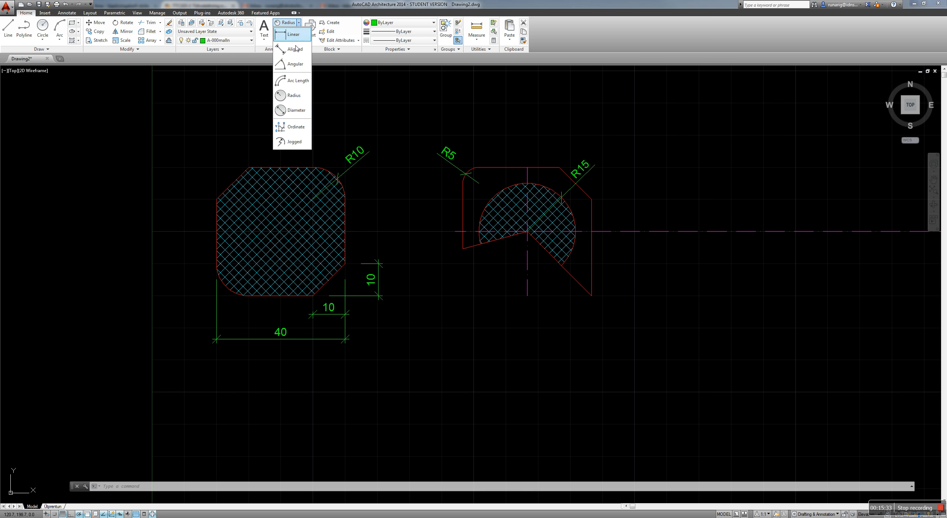
{"action": "left_click", "coordinate": [295, 65]}
{"action": "scroll", "coordinate": [474, 243], "scroll_direction": "up", "scroll_amount": 4}
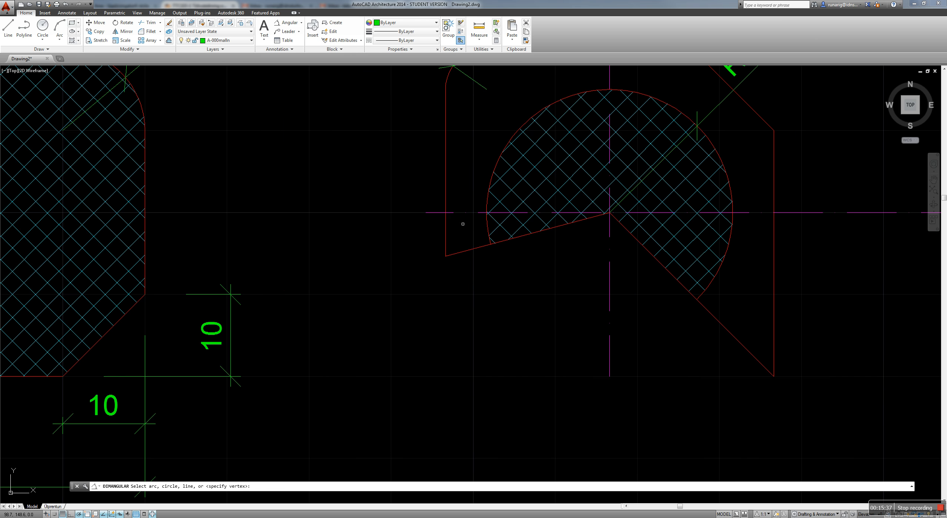
{"action": "left_click", "coordinate": [450, 212]}
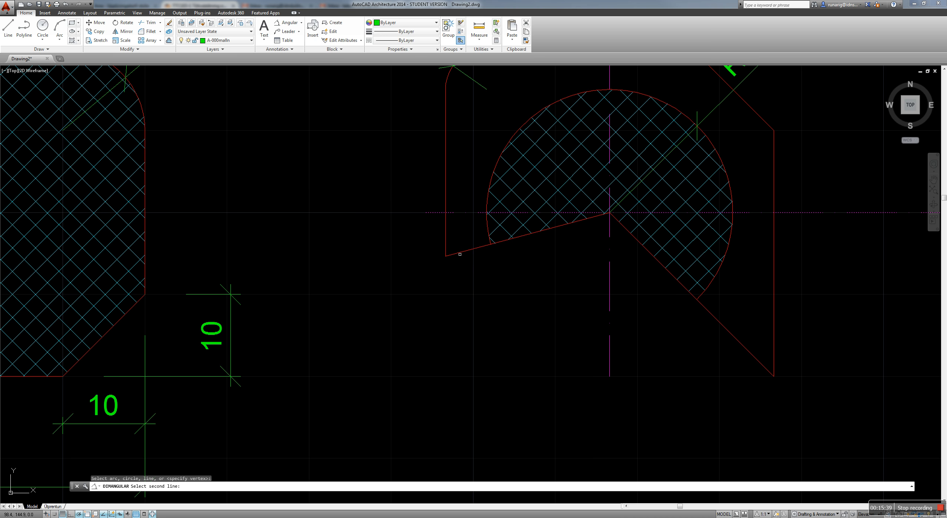
{"action": "left_click", "coordinate": [461, 253]}
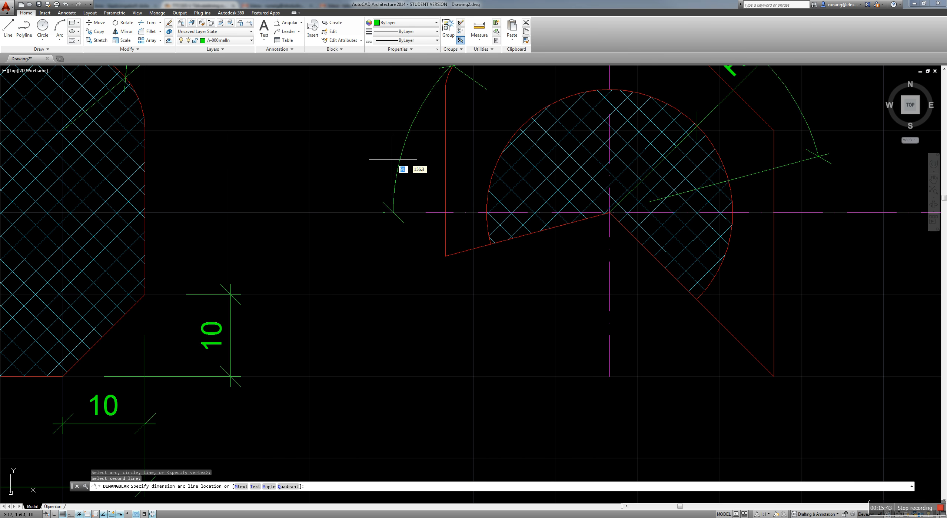
{"action": "scroll", "coordinate": [461, 295], "scroll_direction": "down", "scroll_amount": 4}
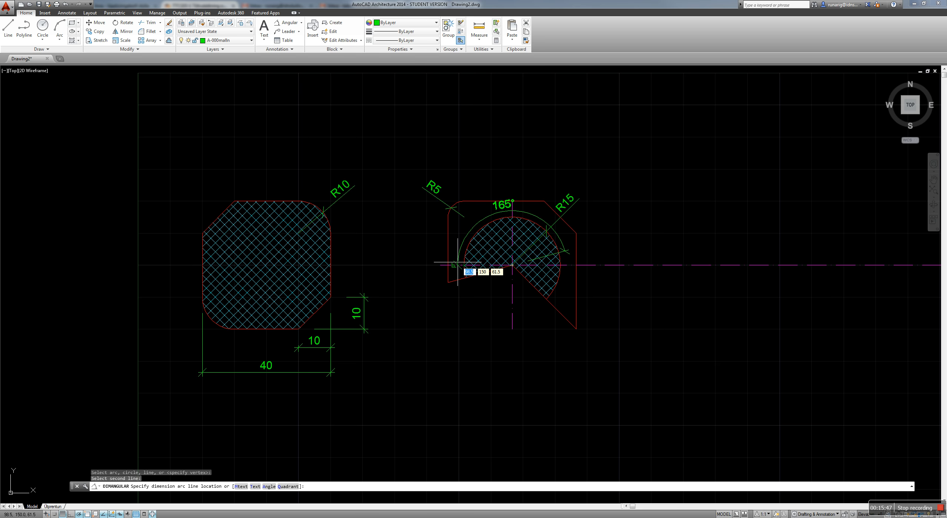
{"action": "scroll", "coordinate": [455, 271], "scroll_direction": "up", "scroll_amount": 4}
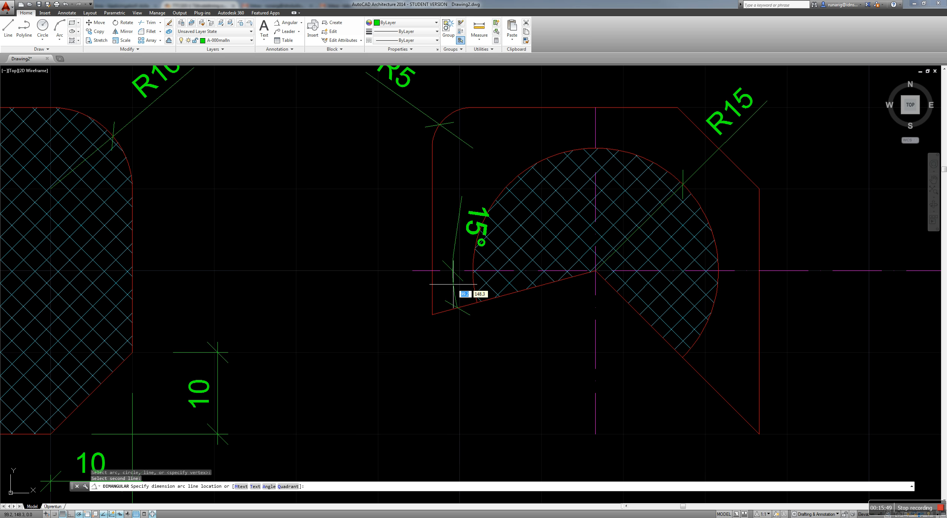
{"action": "left_click", "coordinate": [453, 282]}
Reposition the text of the second figure's left angular dimension so it sits off the hatched area, near the left edge
{"action": "scroll", "coordinate": [460, 287], "scroll_direction": "down", "scroll_amount": 4}
{"action": "scroll", "coordinate": [459, 286], "scroll_direction": "up", "scroll_amount": 4}
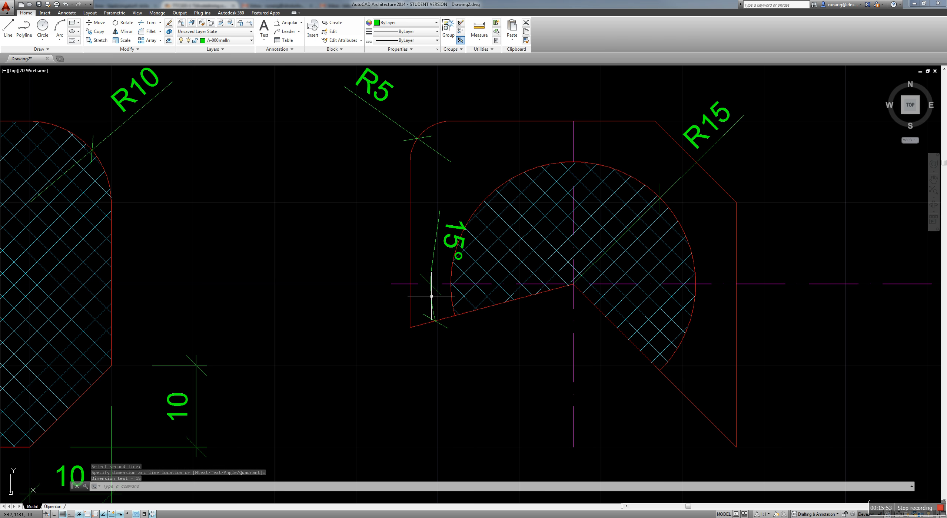
{"action": "left_click", "coordinate": [434, 287]}
{"action": "left_click", "coordinate": [454, 239]}
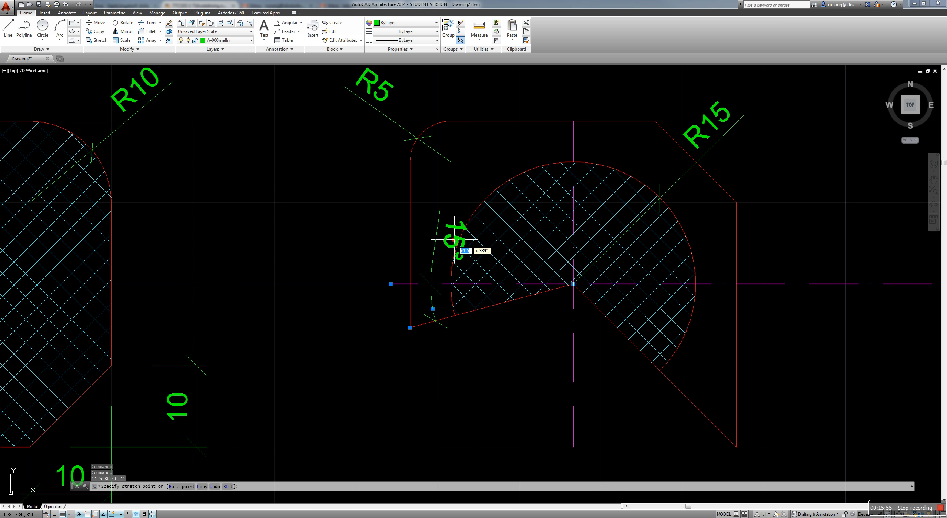
{"action": "right_click", "coordinate": [444, 241]}
{"action": "key", "text": "Escape"}
{"action": "key", "text": "Escape"}
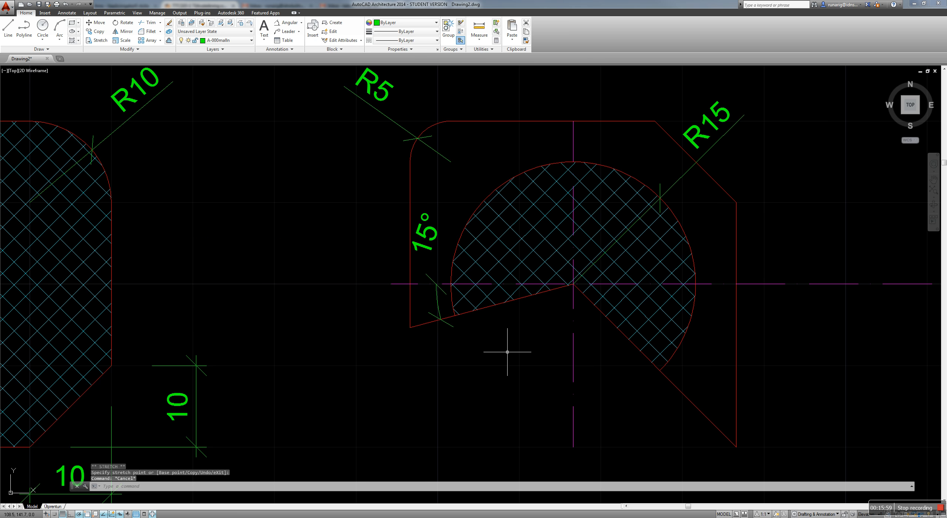
Add an angular dimension between the second figure's lower-right sloping edge and the horizontal centre line, placed just inside the right edge
{"action": "left_click", "coordinate": [288, 26]}
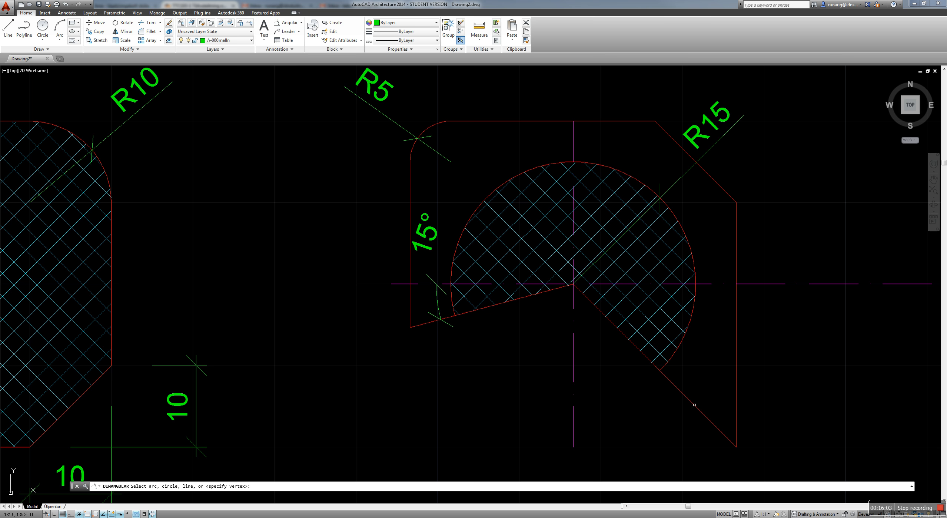
{"action": "left_click", "coordinate": [695, 407]}
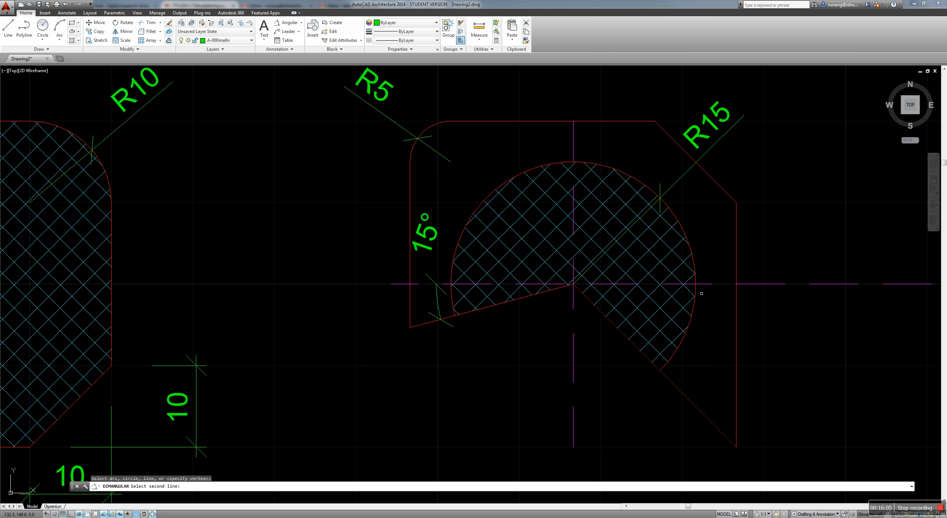
{"action": "left_click", "coordinate": [703, 285]}
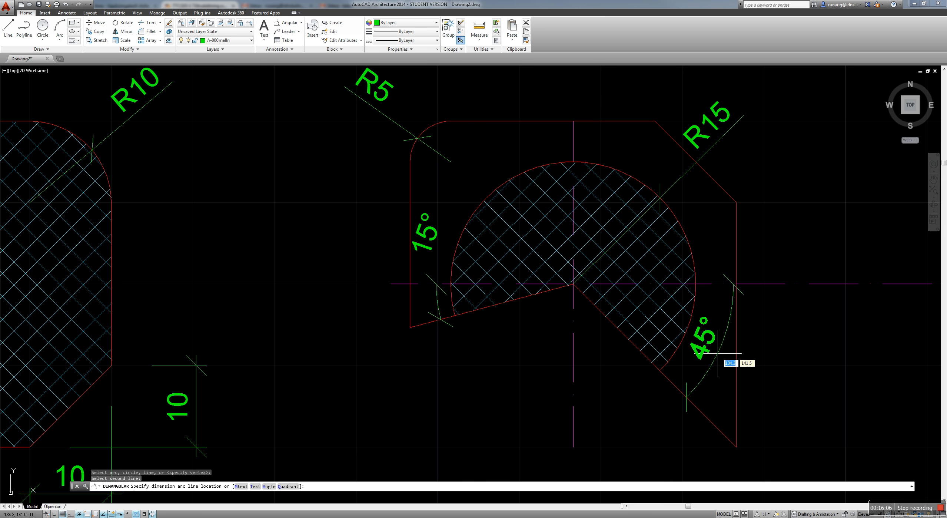
{"action": "left_click", "coordinate": [716, 355]}
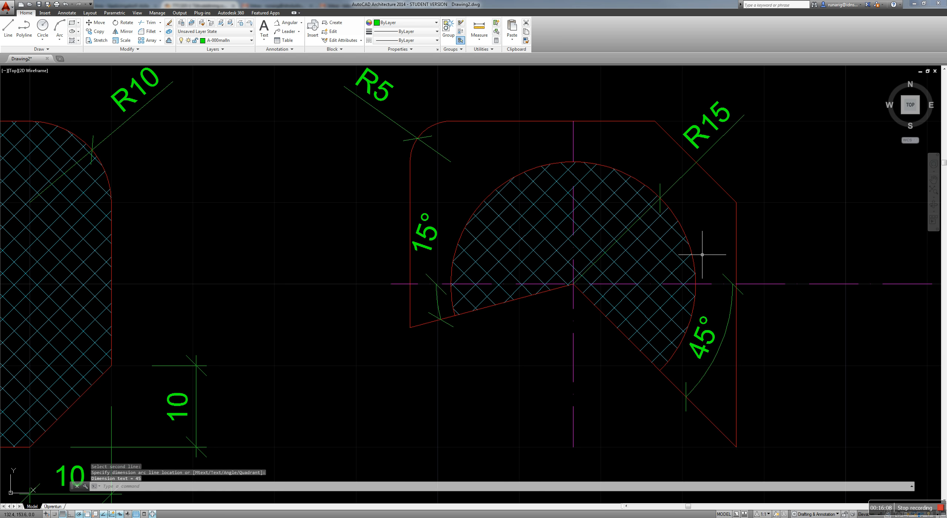
Add a vertical linear dimension for the second figure's overall height, placed to the left of the figure
{"action": "scroll", "coordinate": [474, 316], "scroll_direction": "down", "scroll_amount": 2}
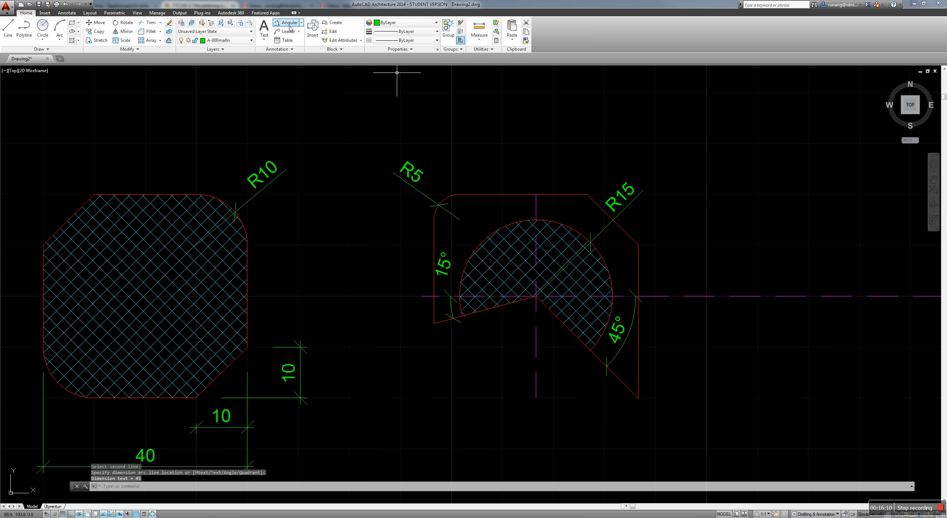
{"action": "left_click", "coordinate": [301, 23]}
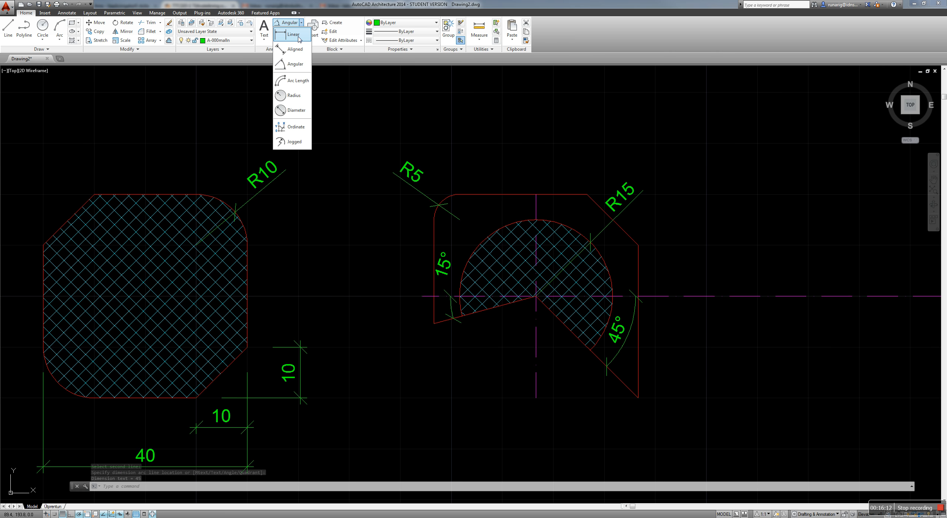
{"action": "left_click", "coordinate": [287, 35]}
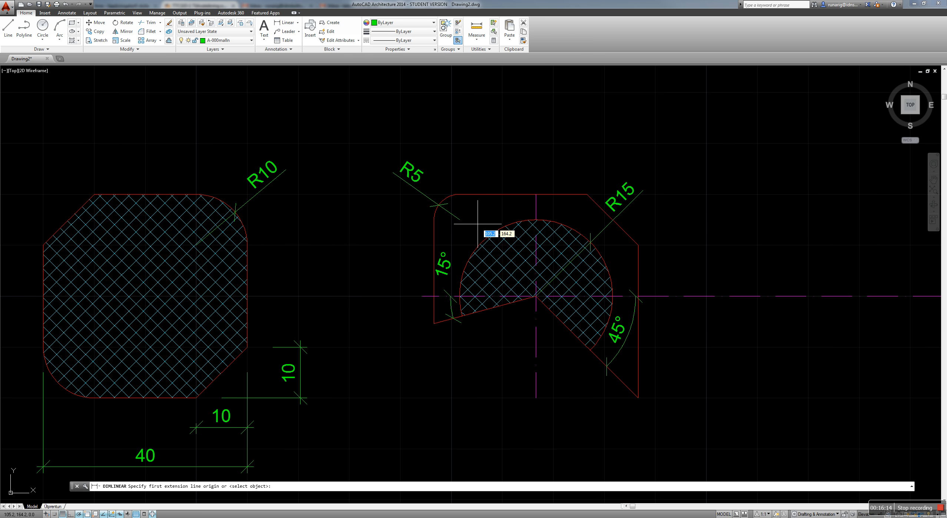
{"action": "left_click", "coordinate": [459, 194]}
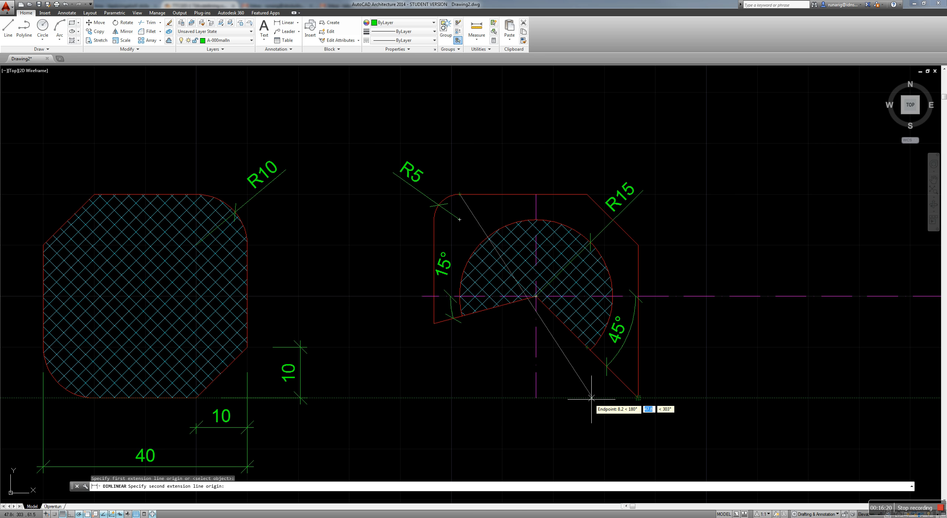
{"action": "left_click", "coordinate": [459, 398]}
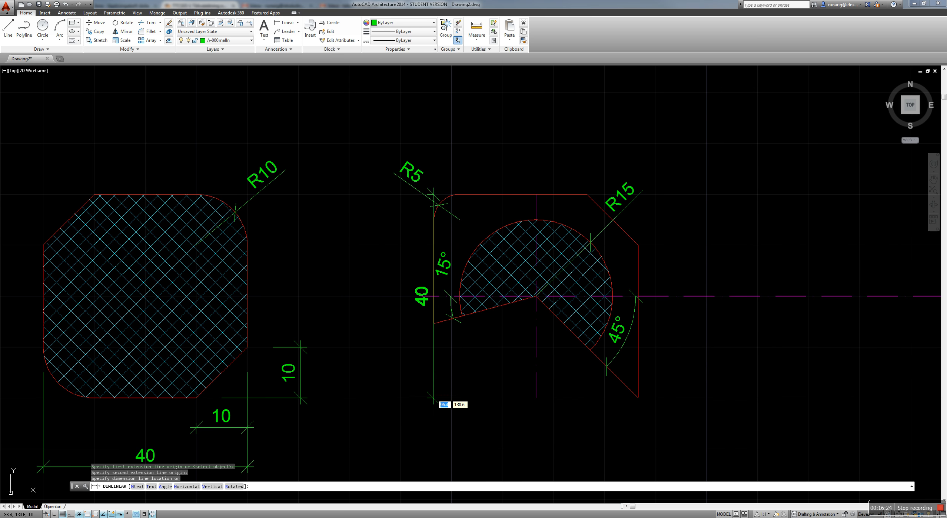
{"action": "left_click", "coordinate": [406, 398]}
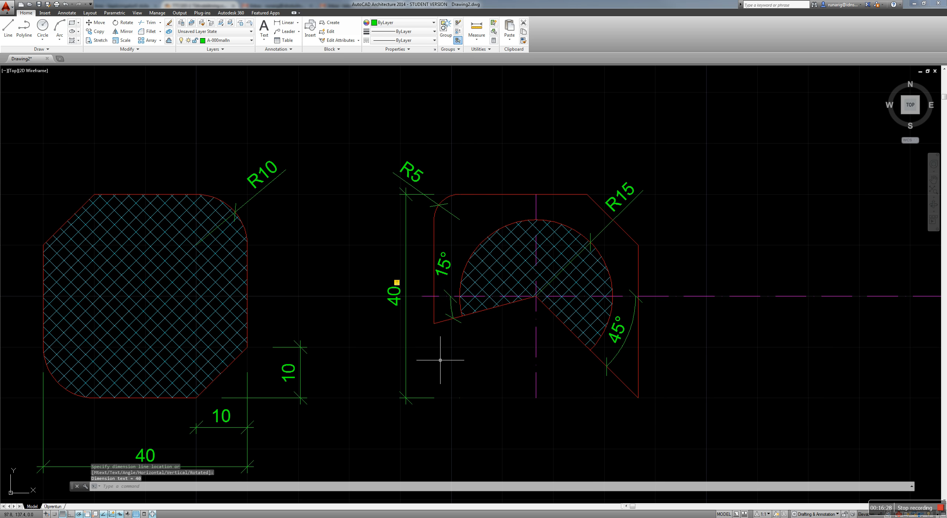
Add a horizontal linear dimension for the second figure's overall width, placed below the figure
{"action": "key", "text": "Return"}
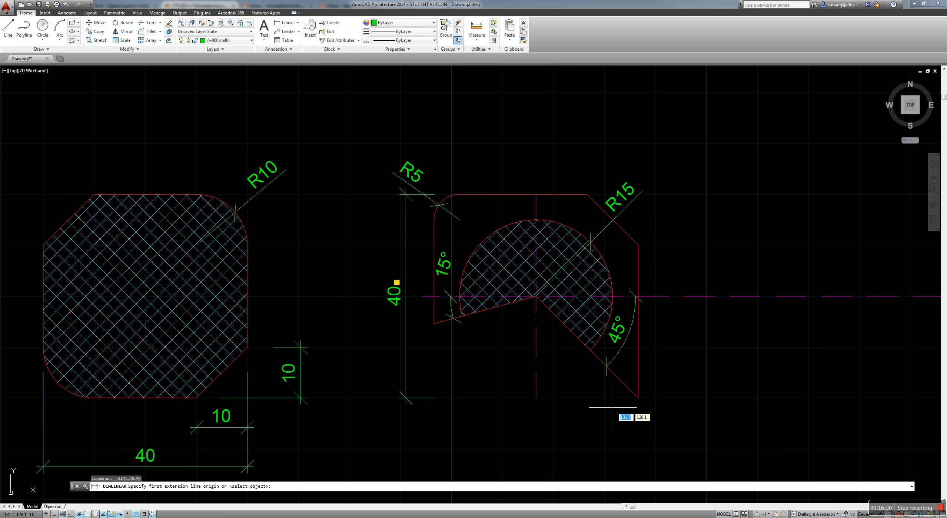
{"action": "left_click", "coordinate": [638, 398]}
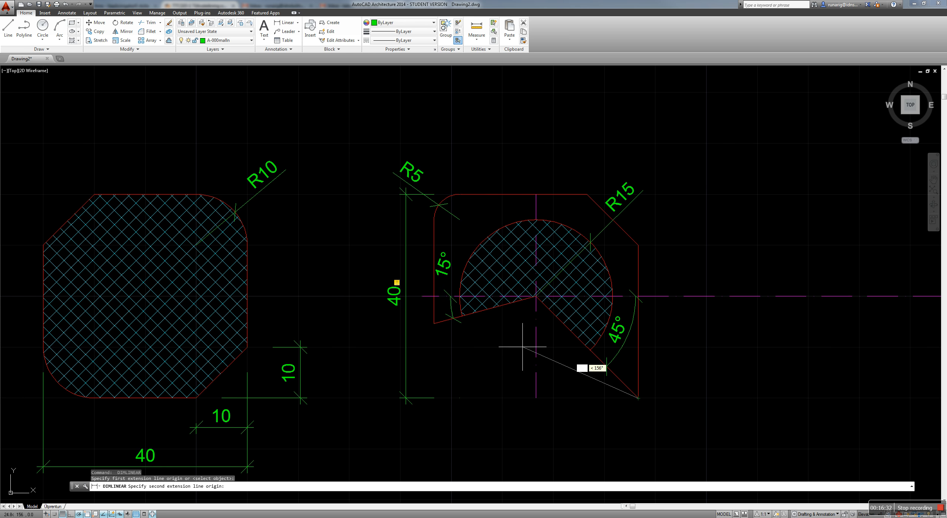
{"action": "left_click", "coordinate": [433, 324]}
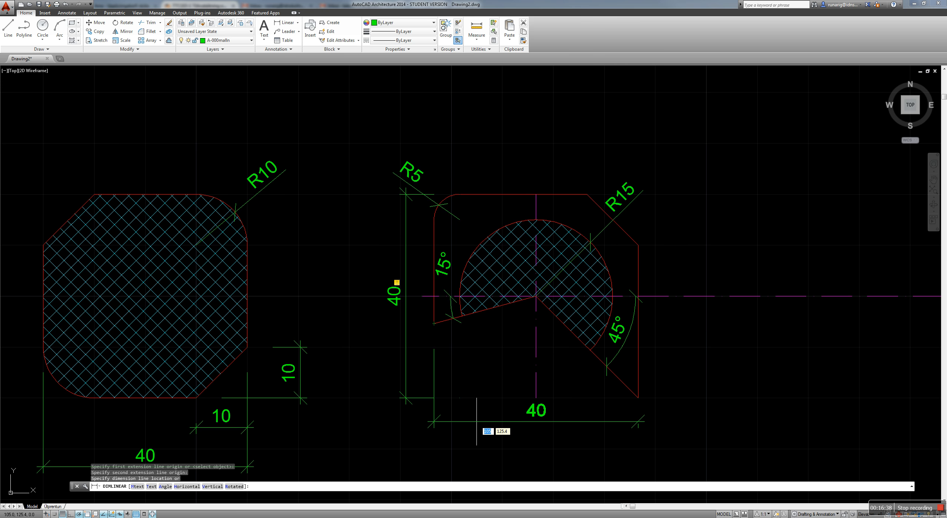
{"action": "left_click", "coordinate": [476, 422]}
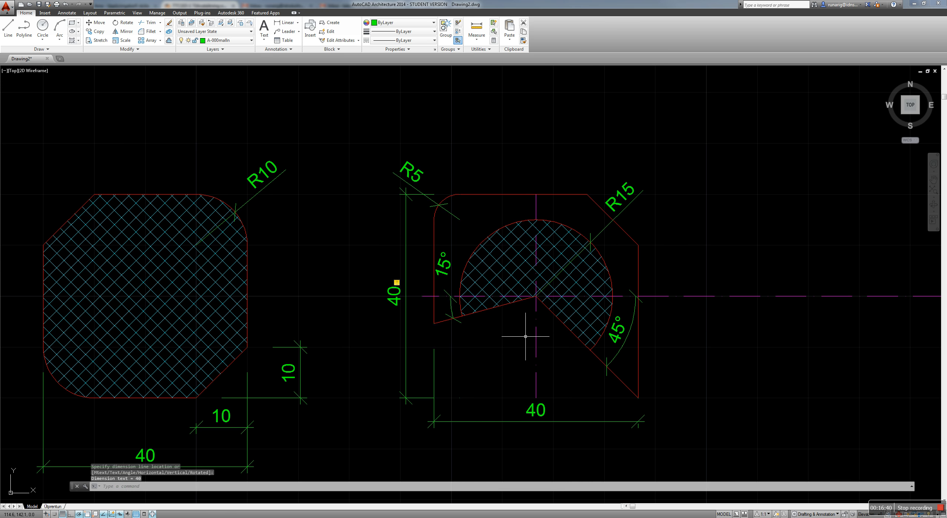
Add a horizontal linear dimension between the endpoints of the second figure's upper-right chamfer, placed above the figure
{"action": "middle_click_drag", "start_coordinate": [517, 331], "coordinate": [492, 363]}
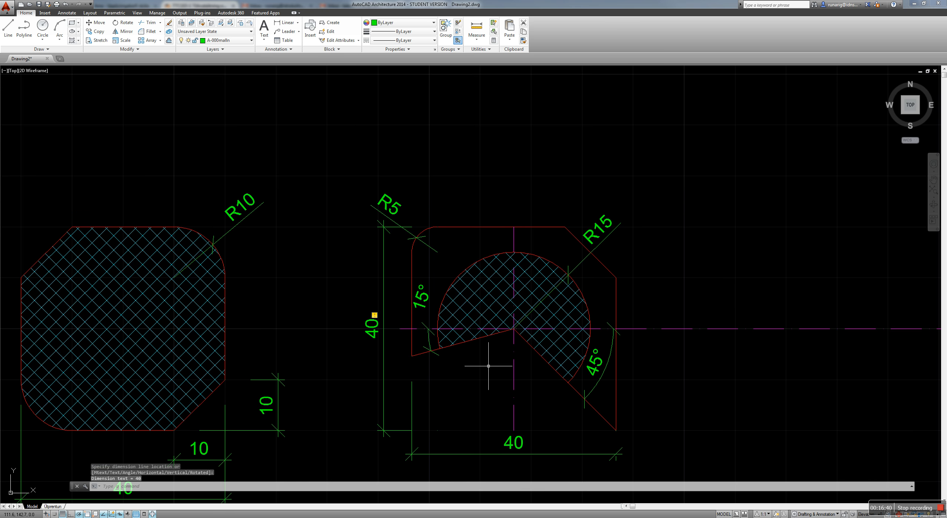
{"action": "left_click", "coordinate": [564, 227]}
{"action": "left_click", "coordinate": [615, 277]}
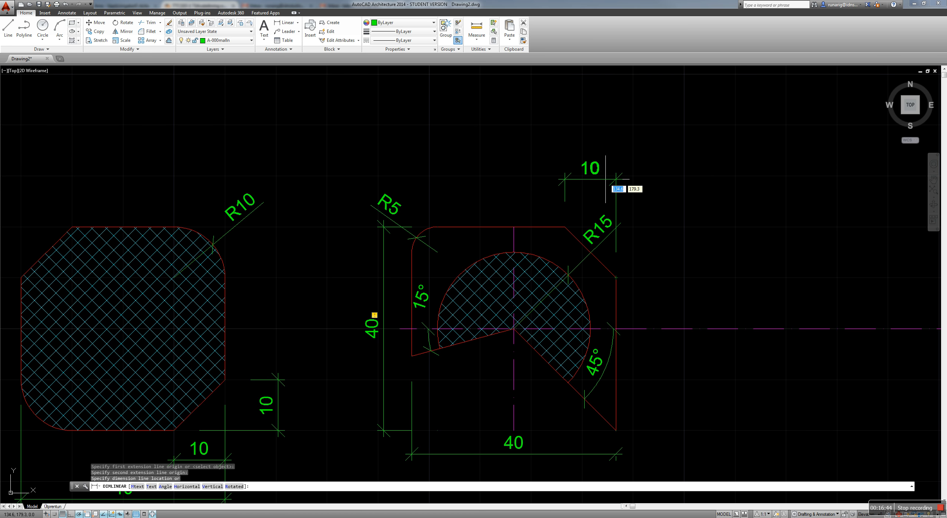
{"action": "left_click", "coordinate": [615, 188]}
Add a vertical linear dimension between the endpoints of the second figure's upper-right chamfer, placed to the right of the figure
{"action": "key", "text": "Return"}
{"action": "key", "text": "Return"}
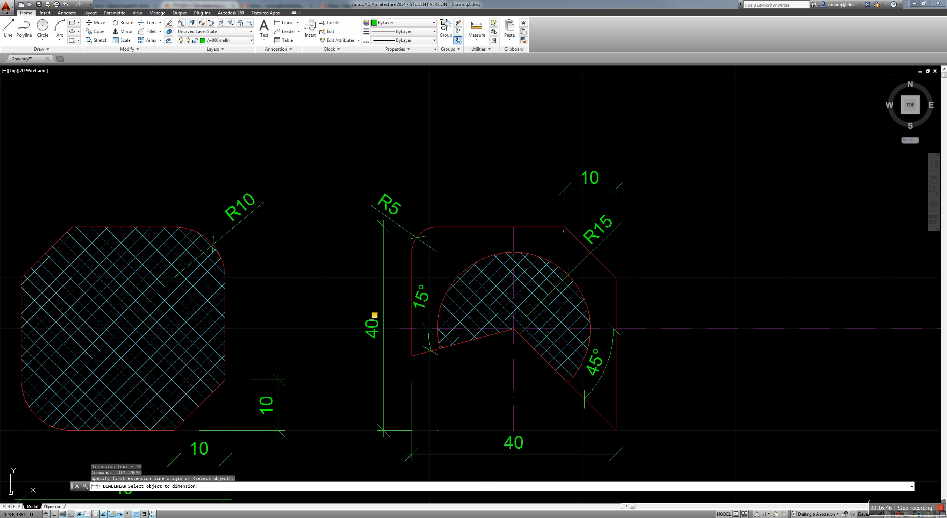
{"action": "key", "text": "Escape"}
{"action": "key", "text": "Return"}
{"action": "left_click", "coordinate": [565, 227]}
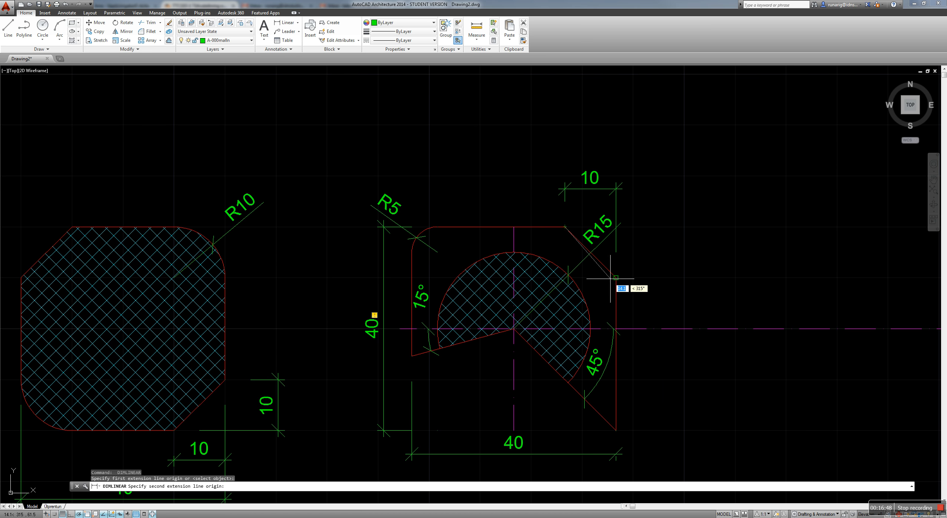
{"action": "left_click", "coordinate": [615, 277]}
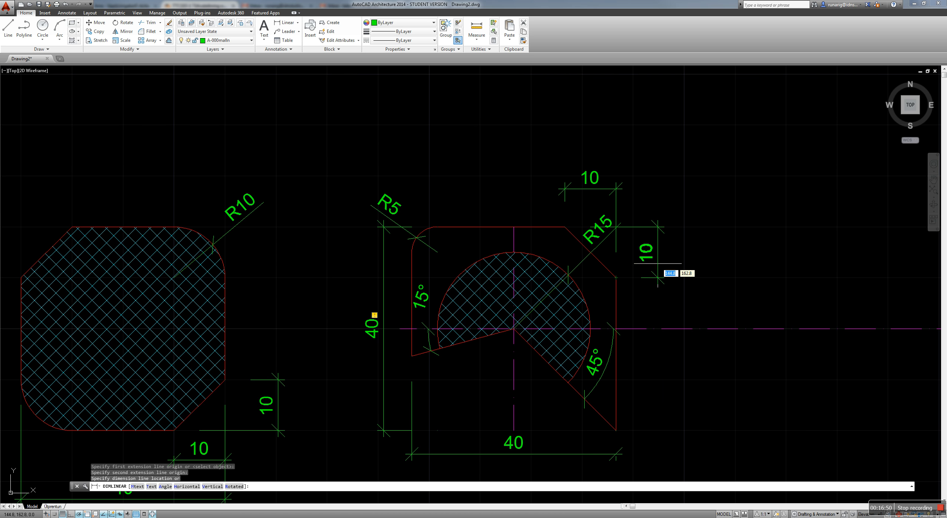
{"action": "left_click", "coordinate": [658, 264]}
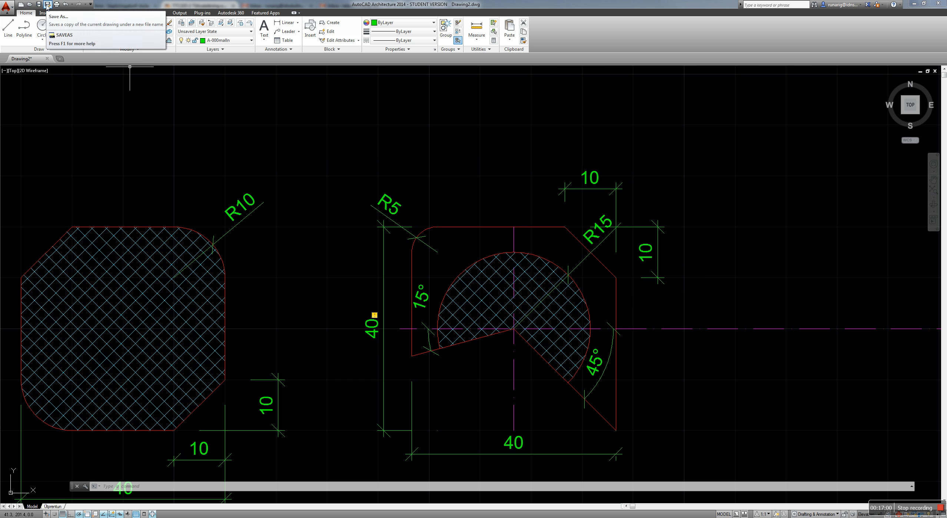
Save the drawing under the new name RIGTTC103V15S02TOOL1 in My Documents as an AutoCAD 2013 Drawing (*.dwg)
{"action": "left_click", "coordinate": [48, 5]}
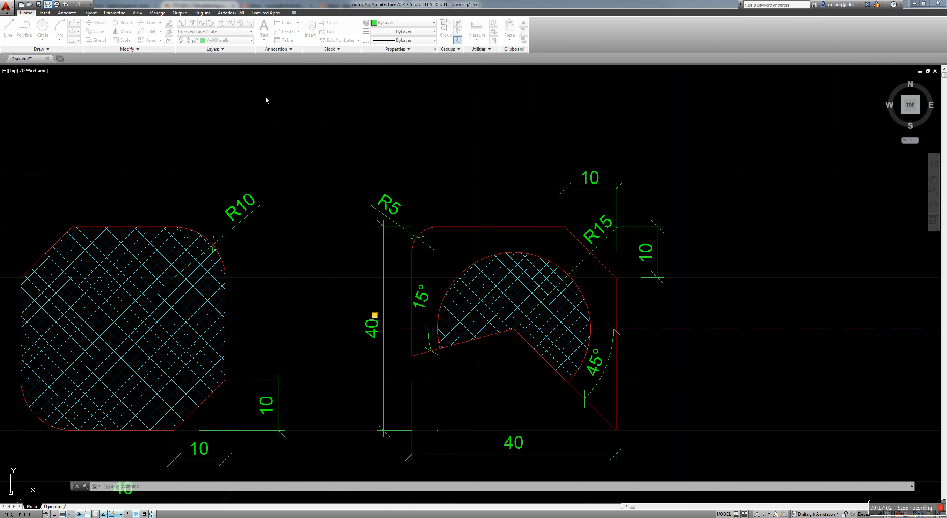
{"action": "left_click", "coordinate": [382, 129]}
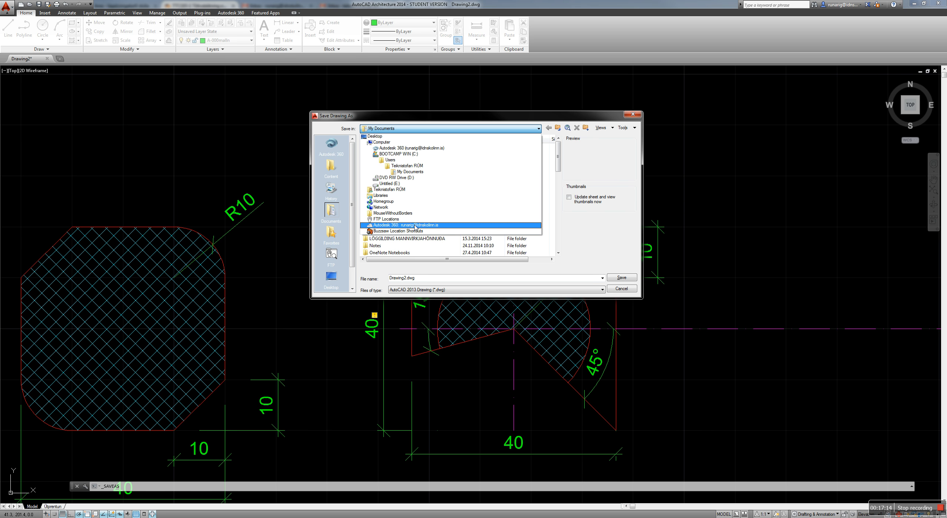
{"action": "left_click", "coordinate": [411, 172]}
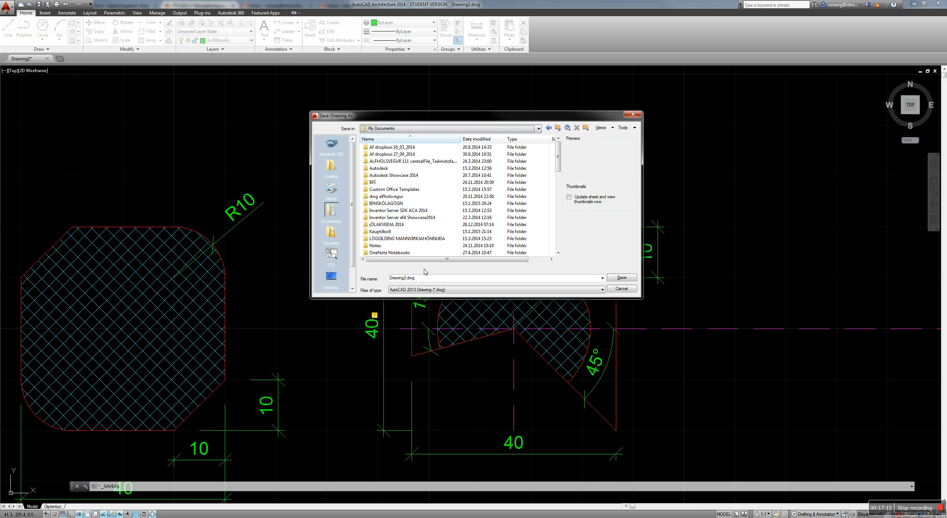
{"action": "left_click_drag", "start_coordinate": [558, 157], "coordinate": [557, 234]}
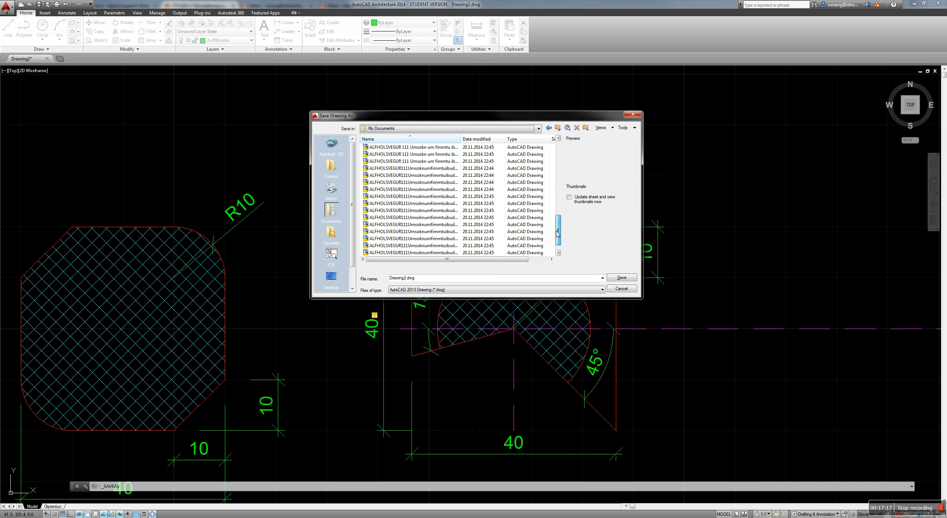
{"action": "left_click", "coordinate": [433, 281]}
{"action": "type", "text": "RIGTTC103V15S02TOOL1"}
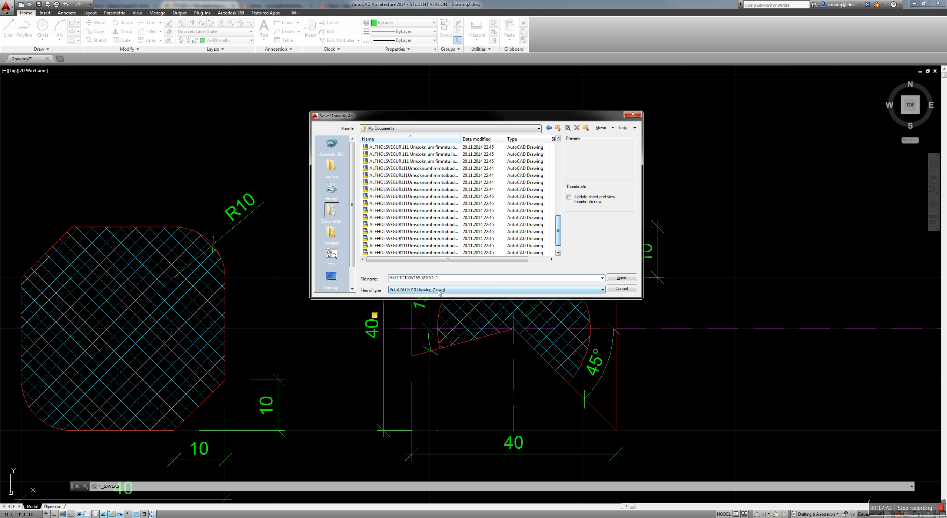
{"action": "left_click", "coordinate": [621, 278]}
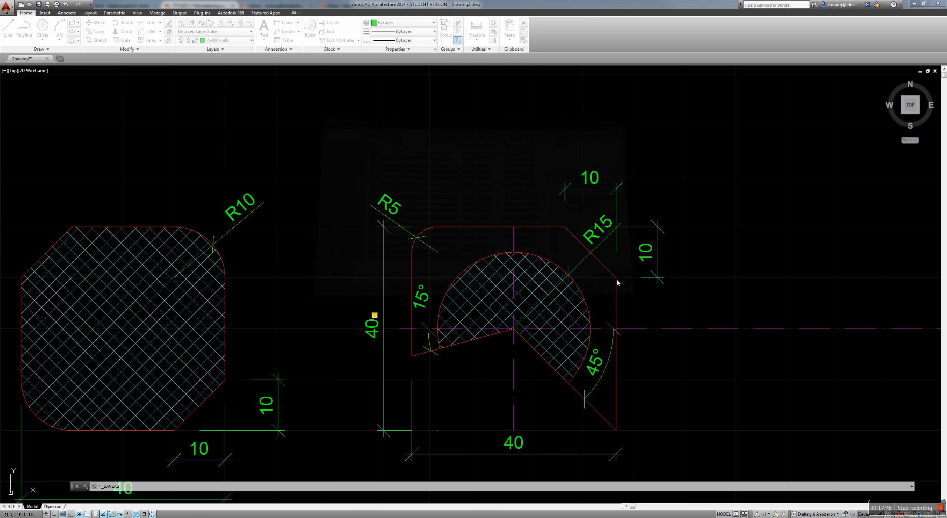